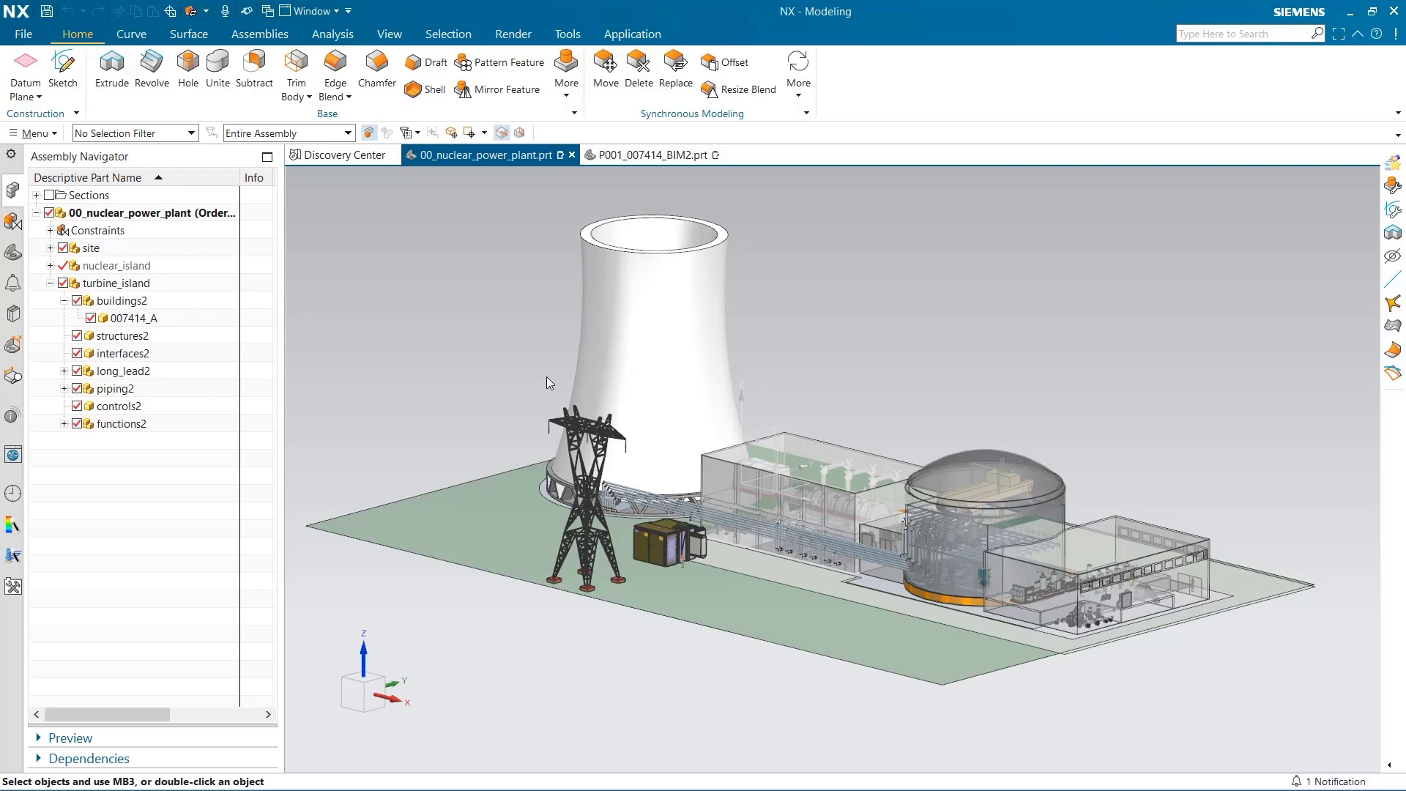
# Replace the 007414_A component under buildings2 with P001_007414_BIM2.prt, found by searching '00741'.
pyautogui.moveTo(866, 397); pyautogui.dragTo(897, 429, button='middle')
pyautogui.scroll(2, 852, 437)
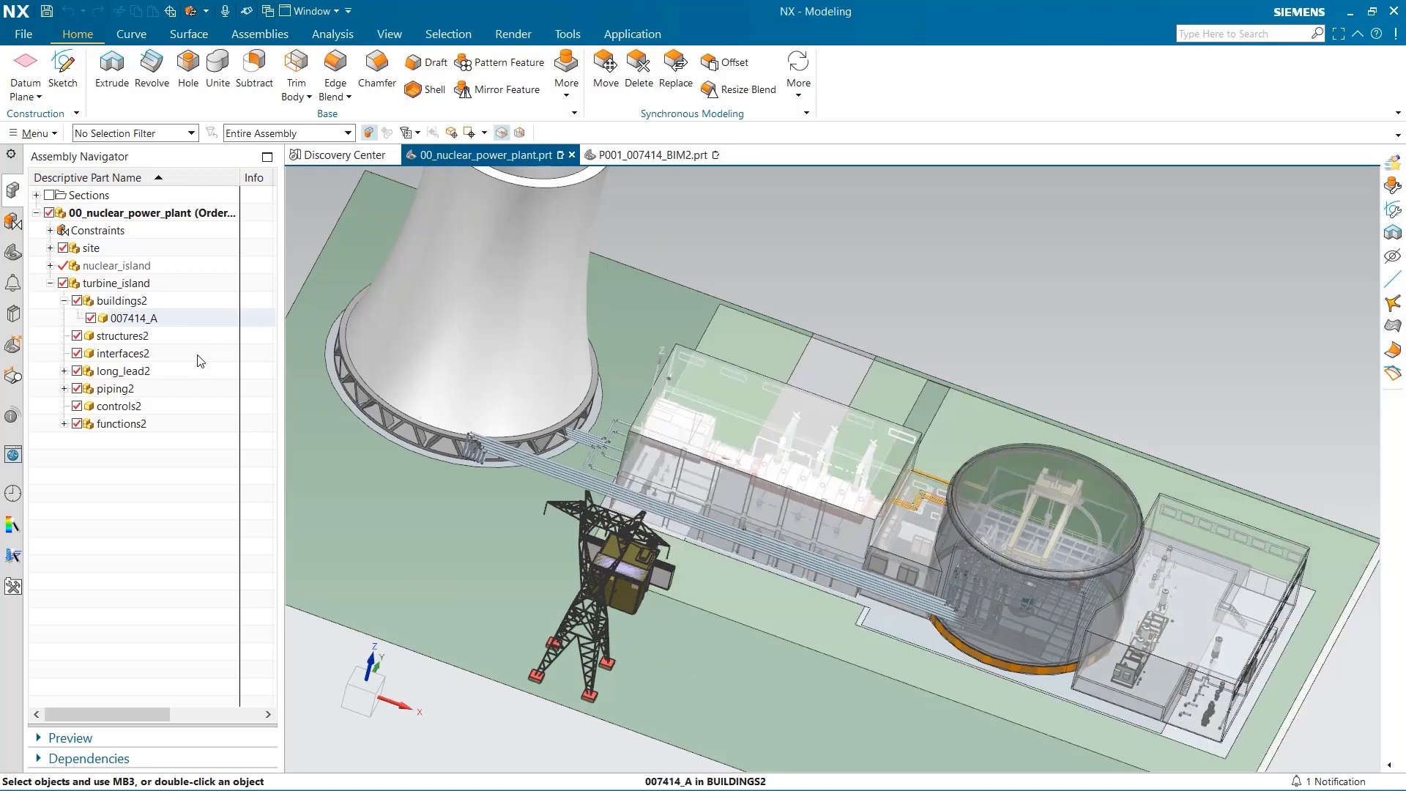
pyautogui.rightClick(163, 327)
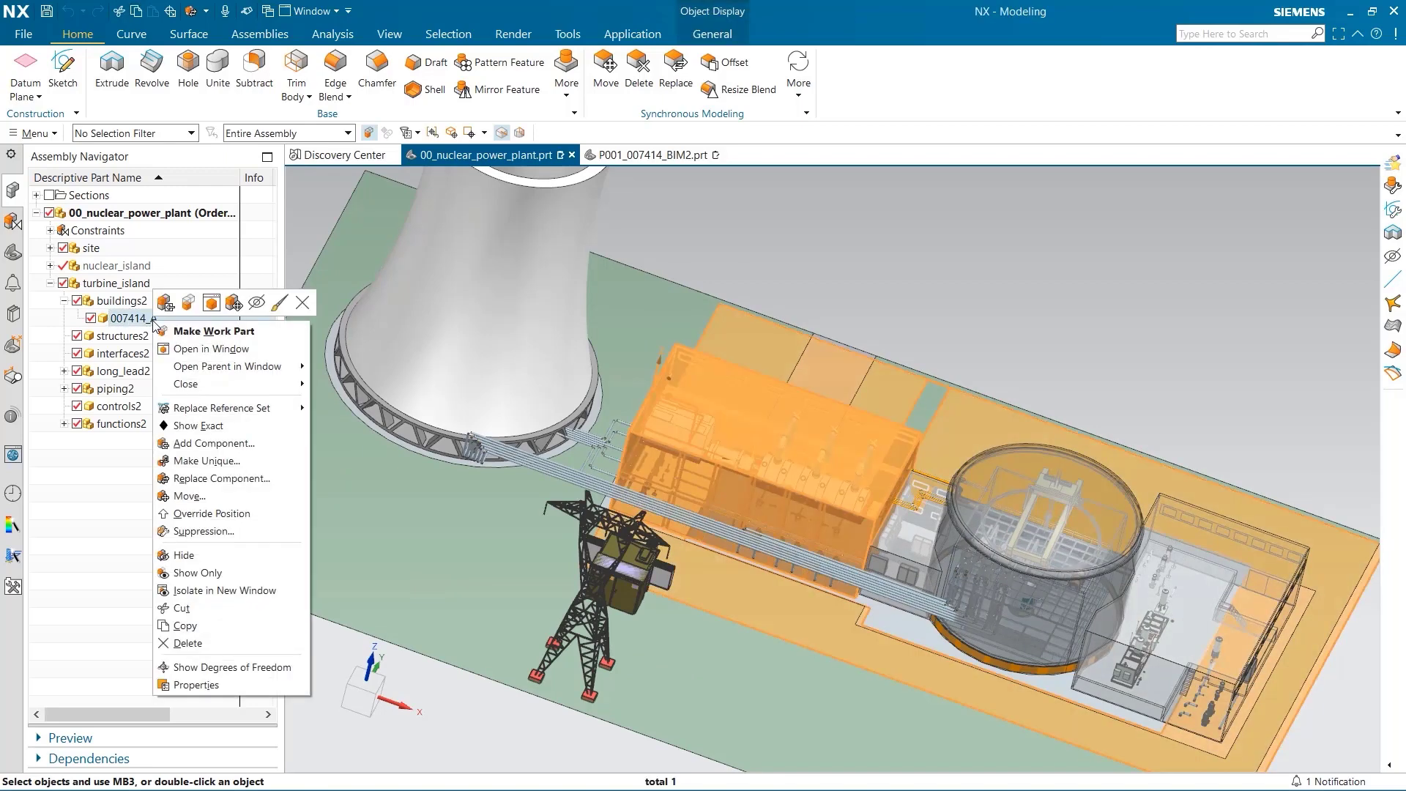
pyautogui.click(212, 479)
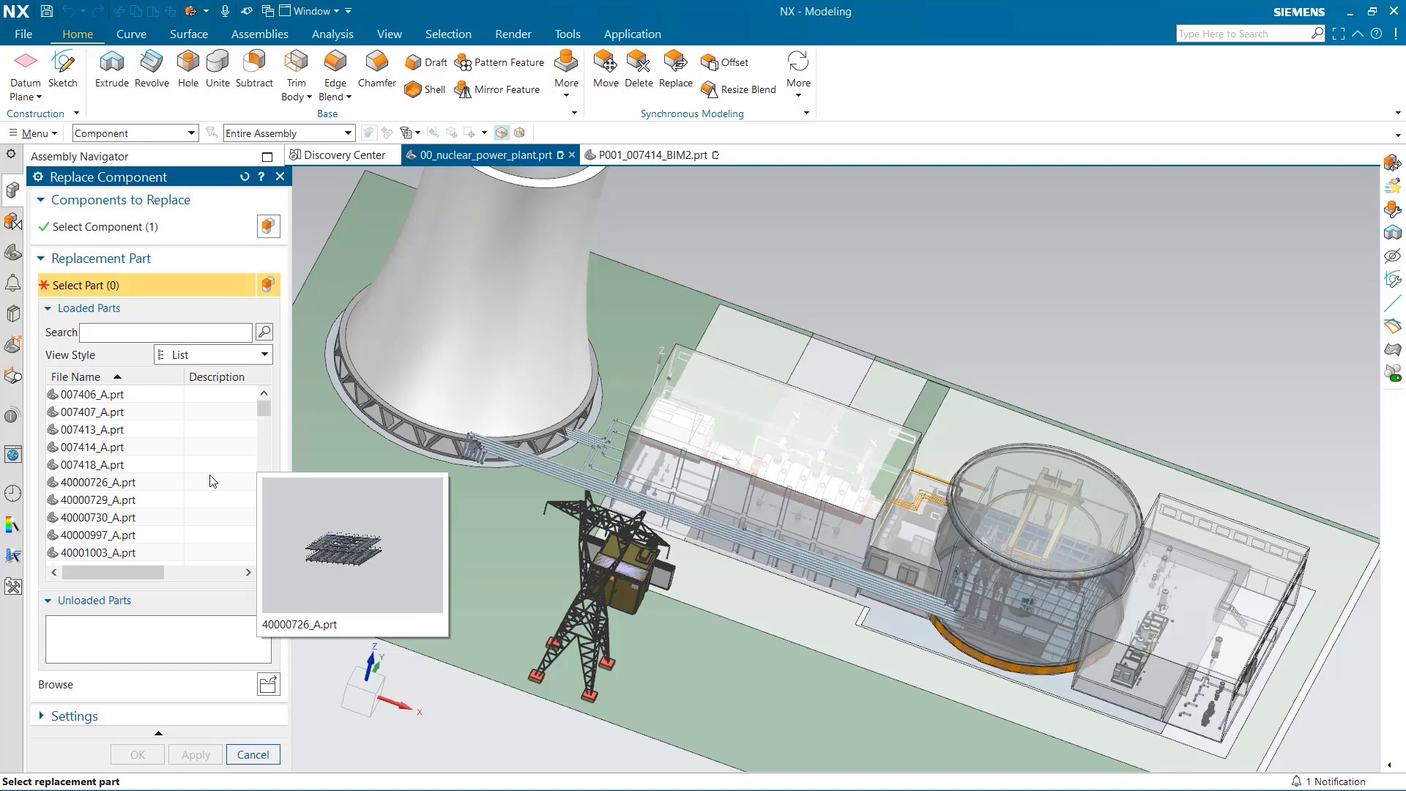
pyautogui.write('007')
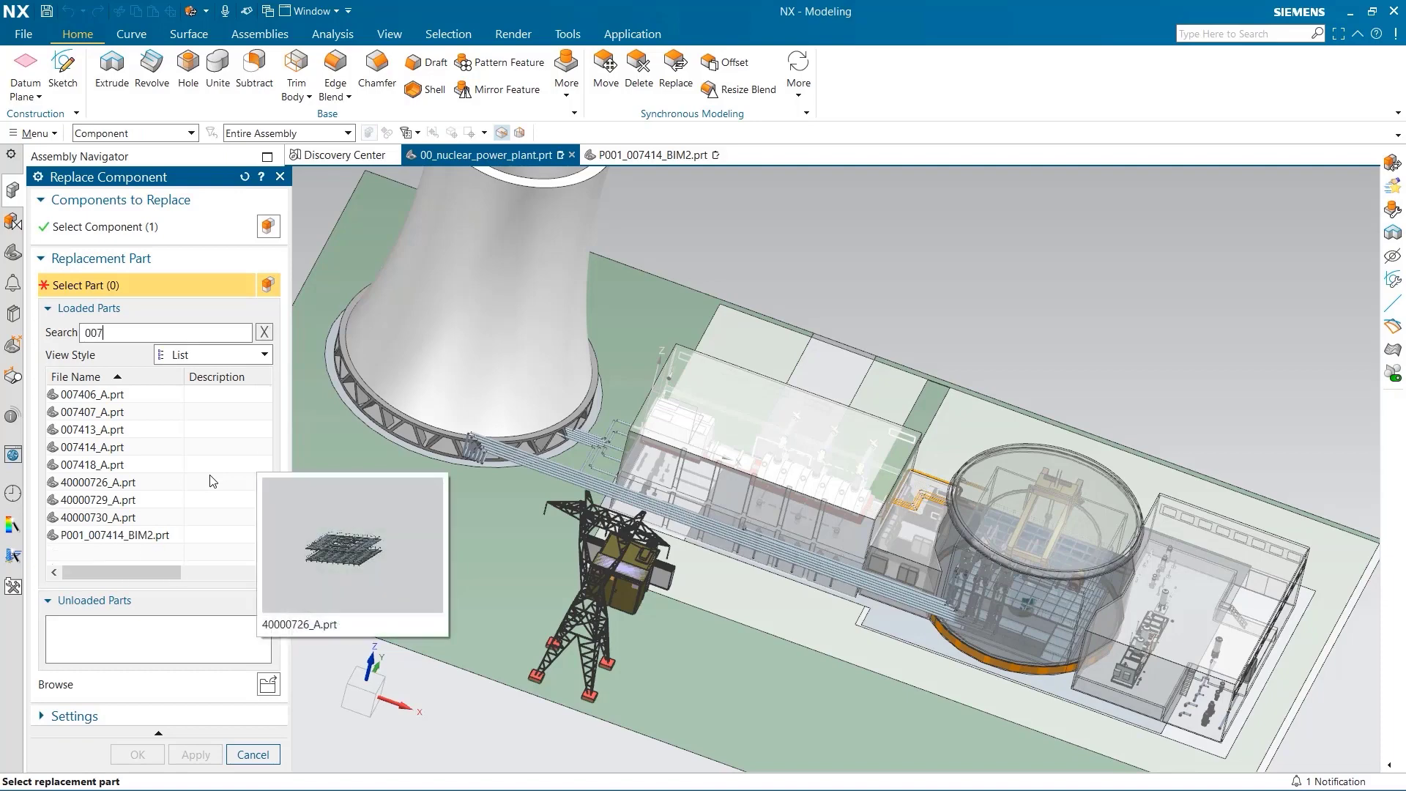
pyautogui.write('41')
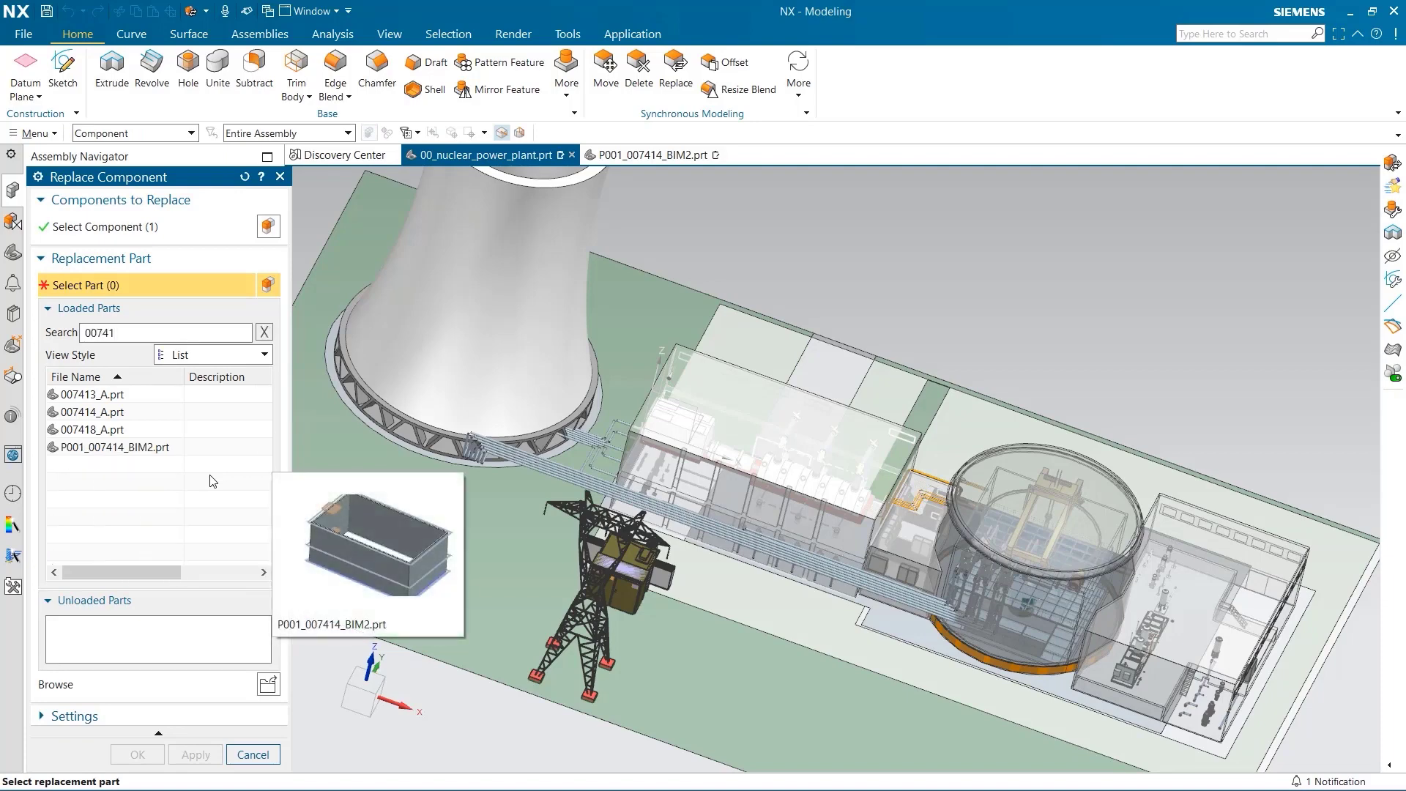
pyautogui.click(115, 447)
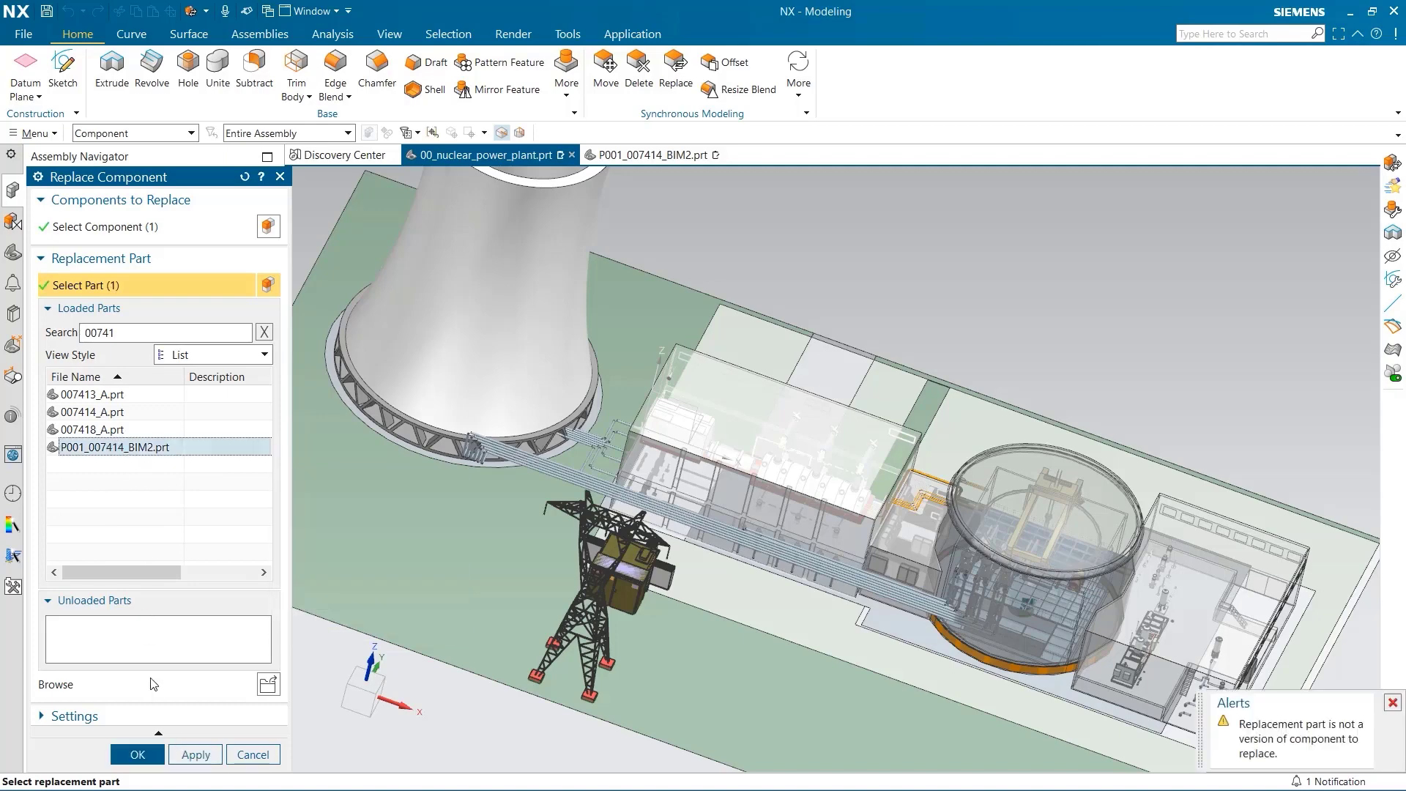
pyautogui.click(139, 755)
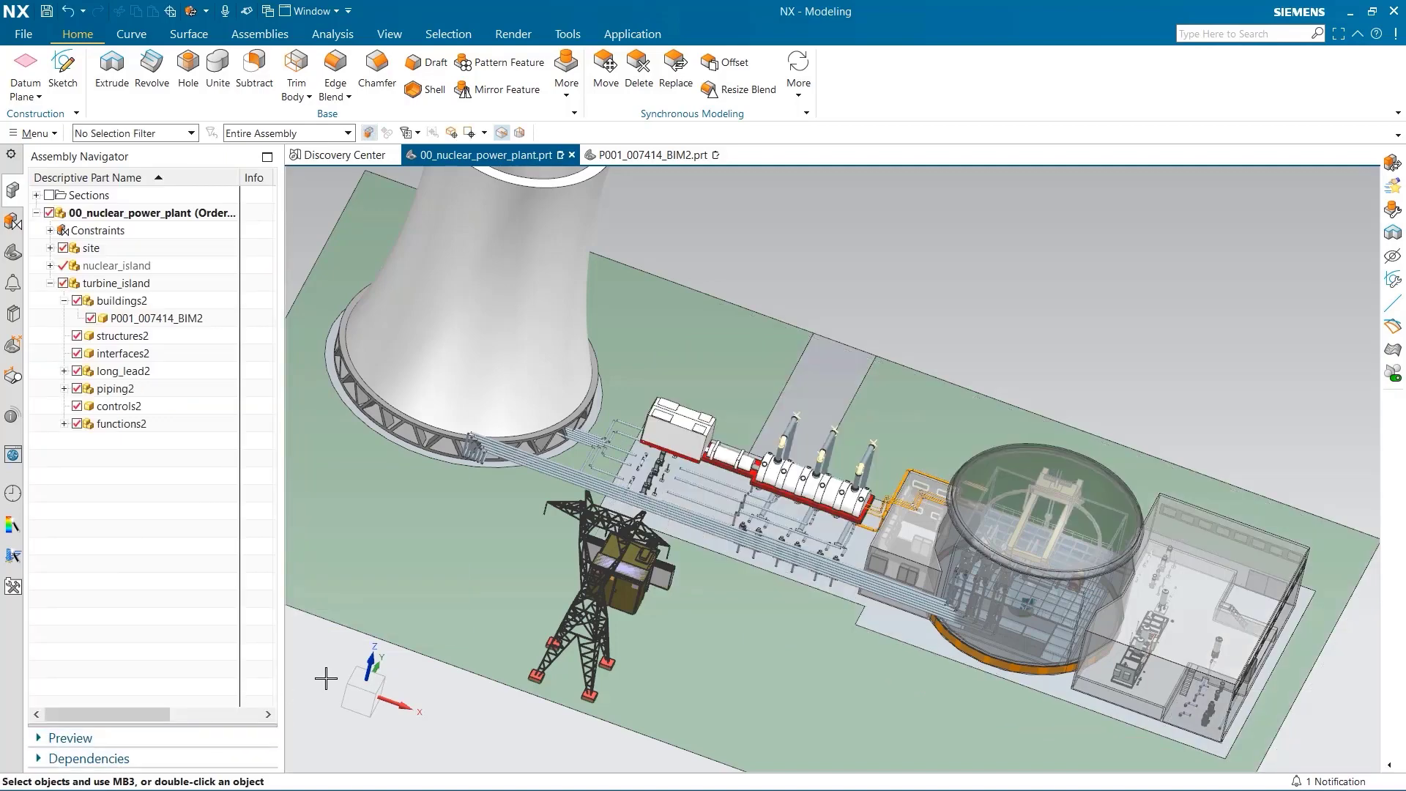
# Open P001_007414_BIM2, switch to BIM Design, and initialize project P001 with Grid and Levels defaults.
pyautogui.click(652, 155)
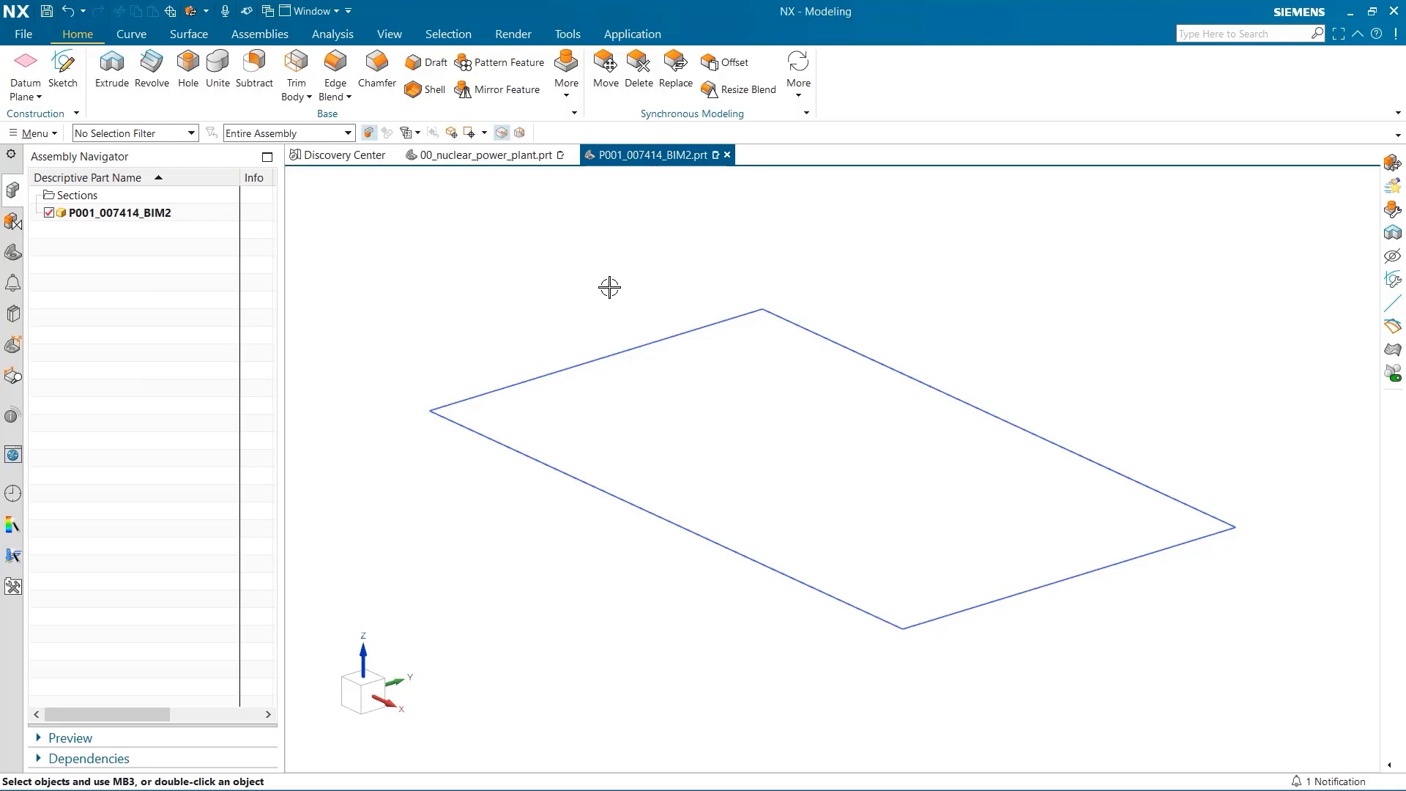
pyautogui.click(630, 34)
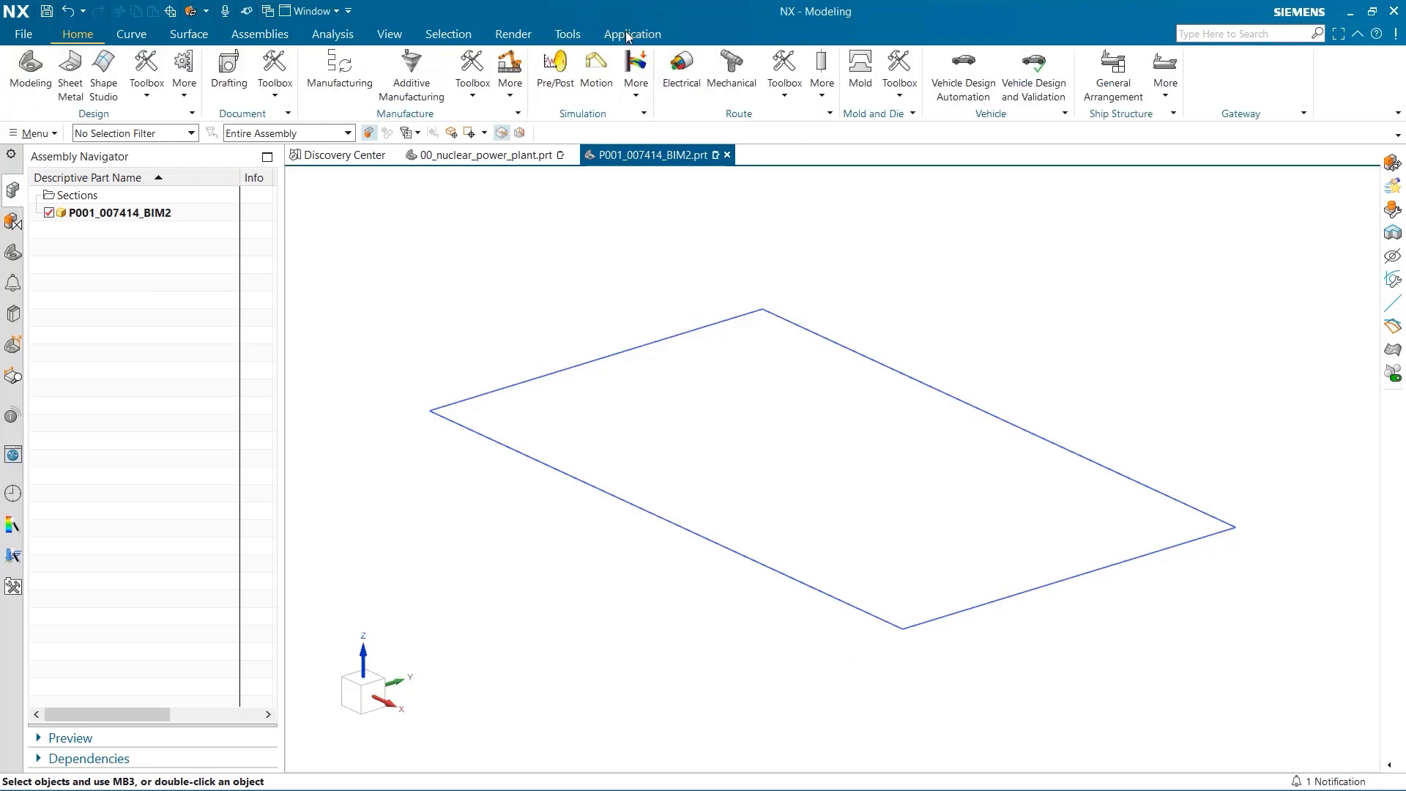
pyautogui.click(183, 69)
pyautogui.click(218, 220)
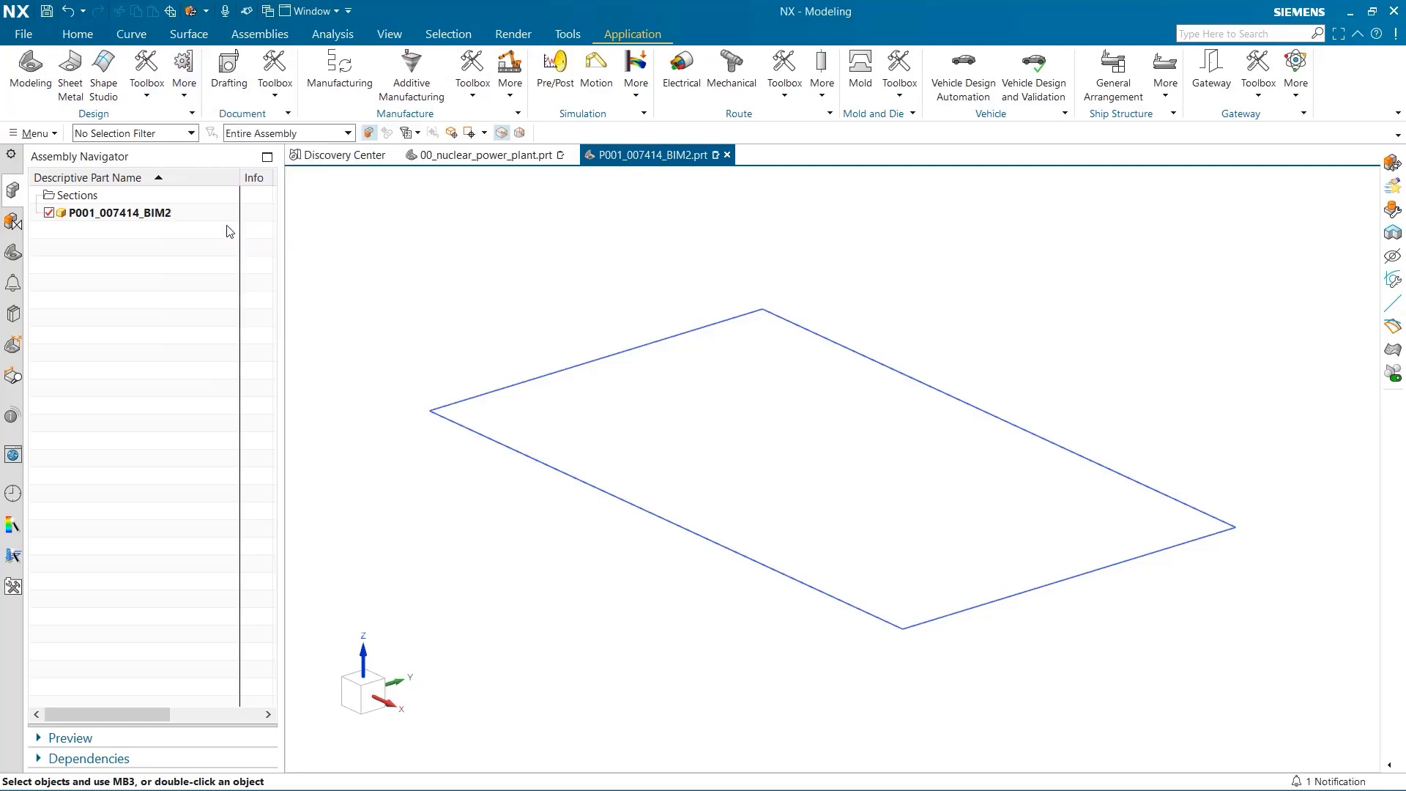
pyautogui.click(26, 92)
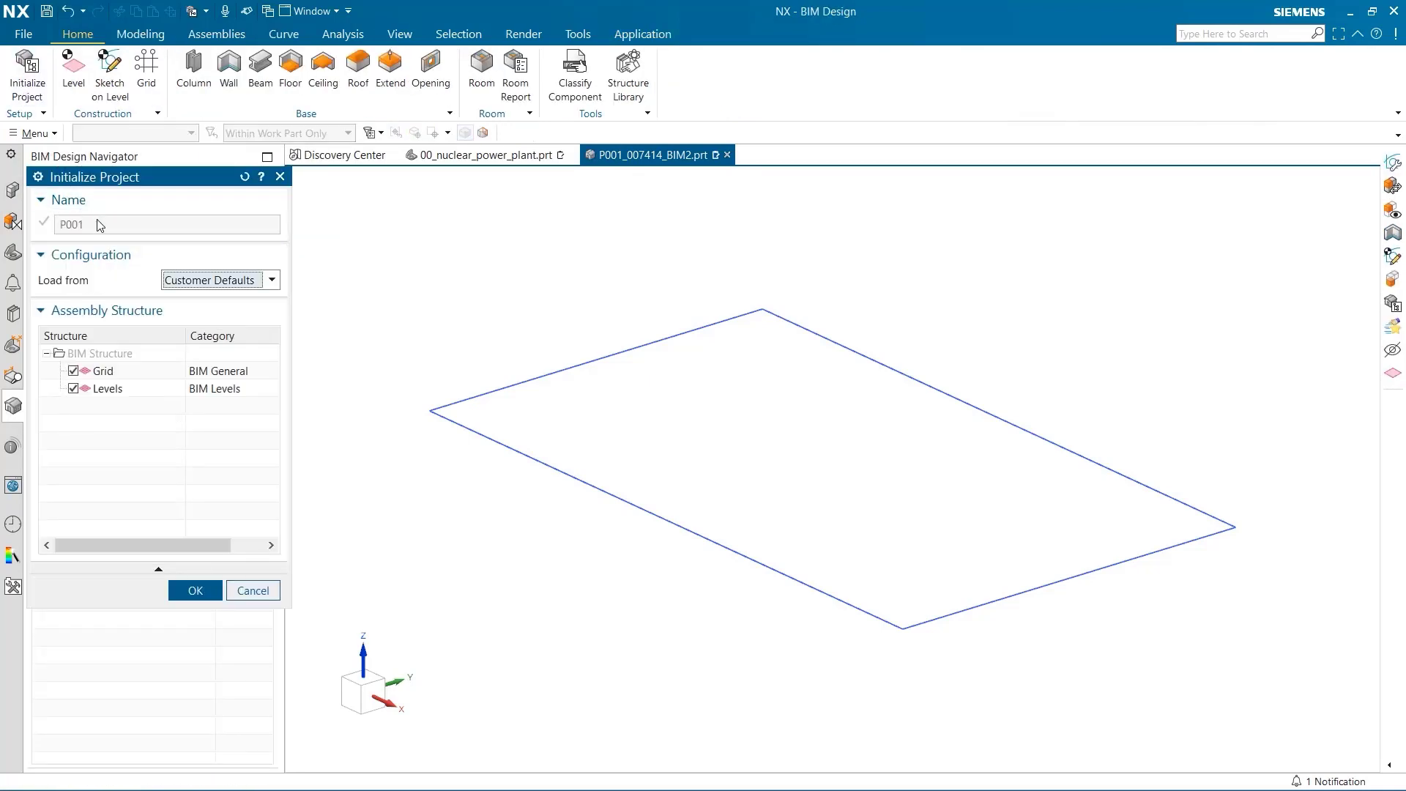
pyautogui.click(195, 592)
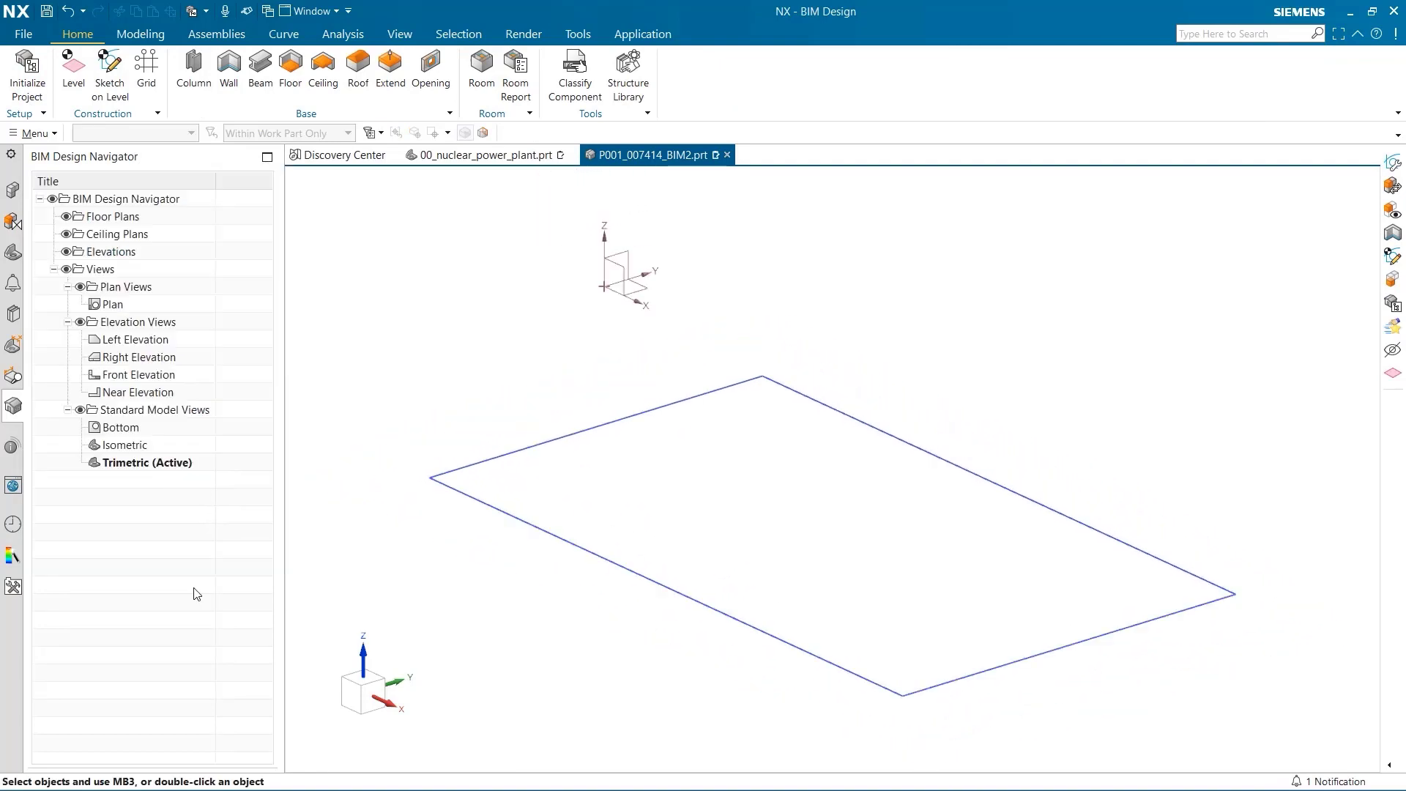
# In a new level sketch, draw three stacked horizontal lines, 220, 225 and 270 long.
pyautogui.click(75, 66)
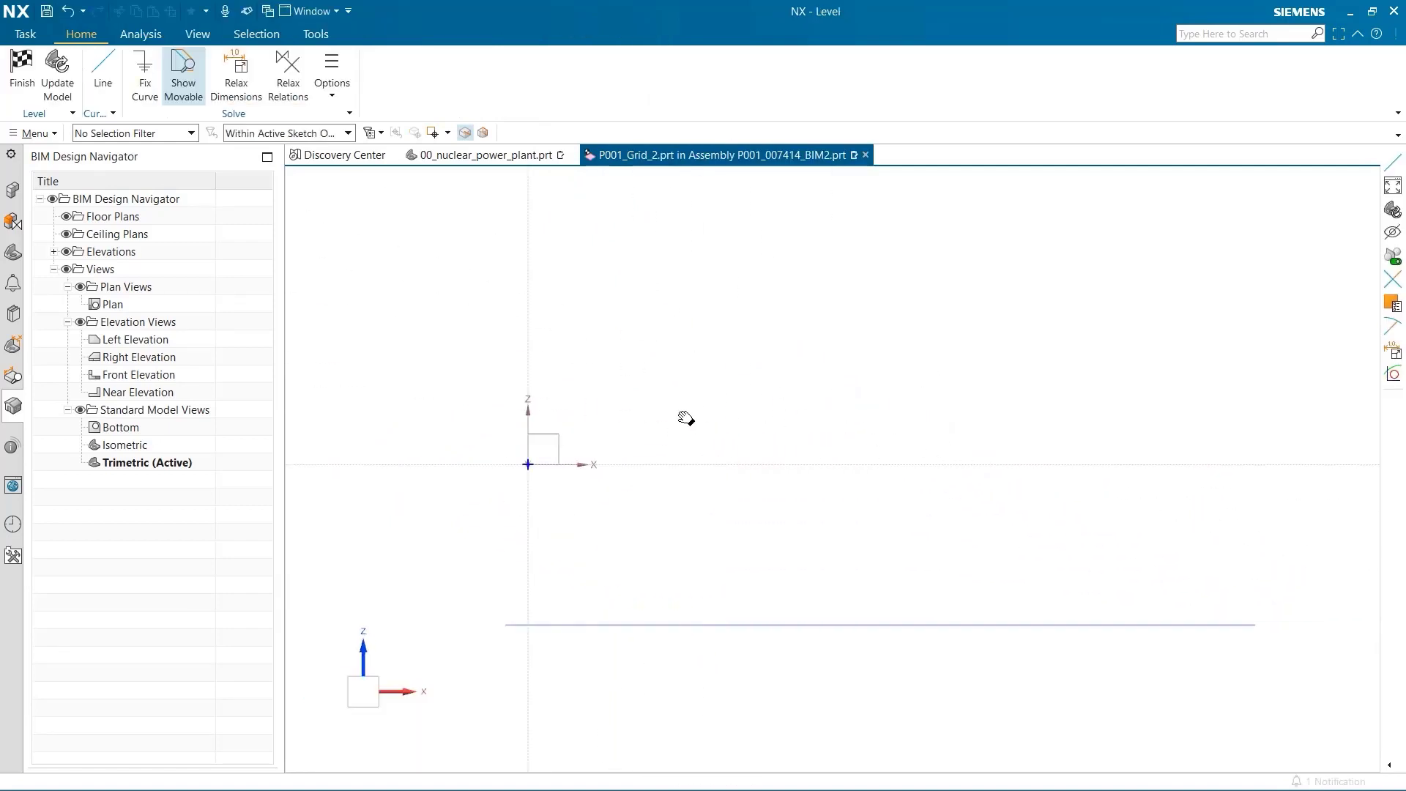
pyautogui.click(103, 66)
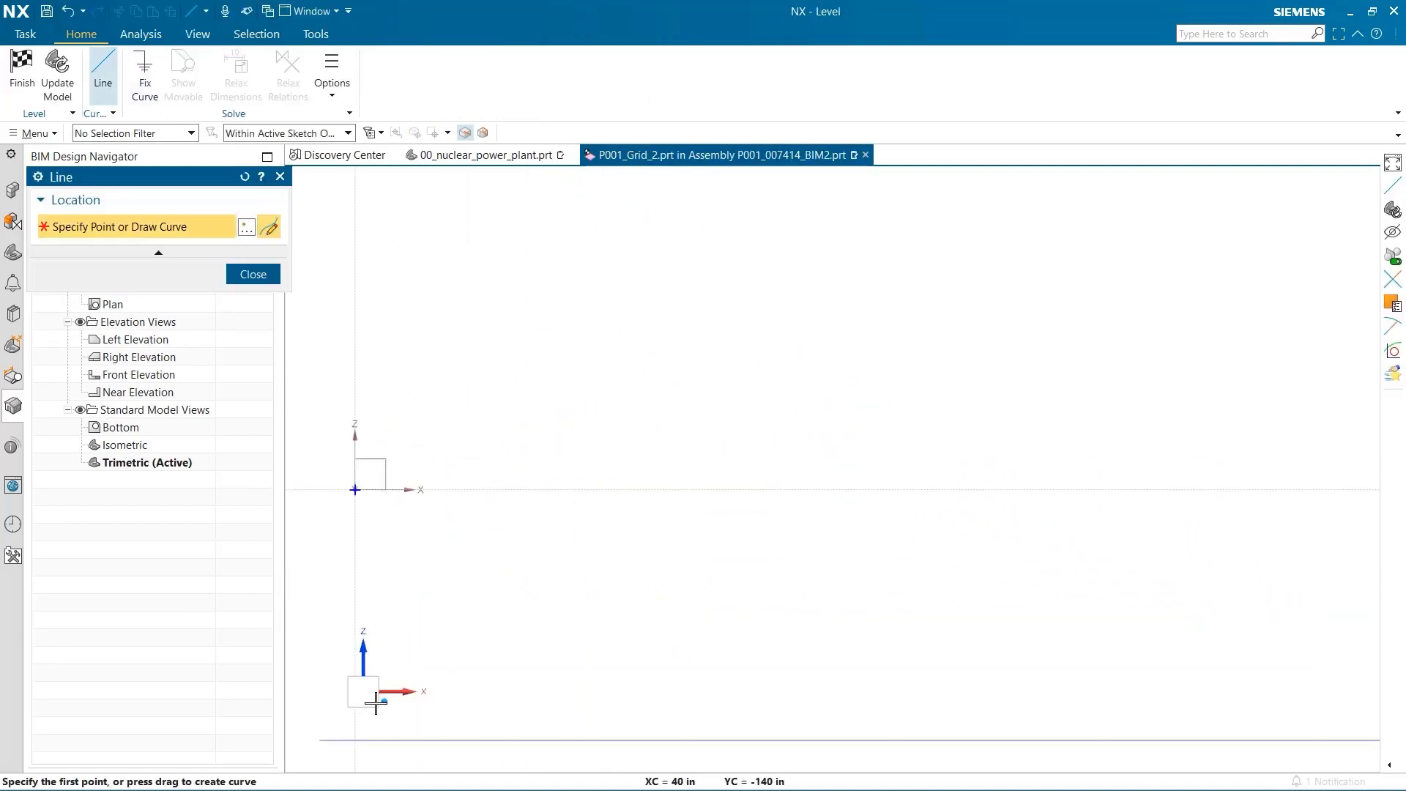
pyautogui.click(355, 719)
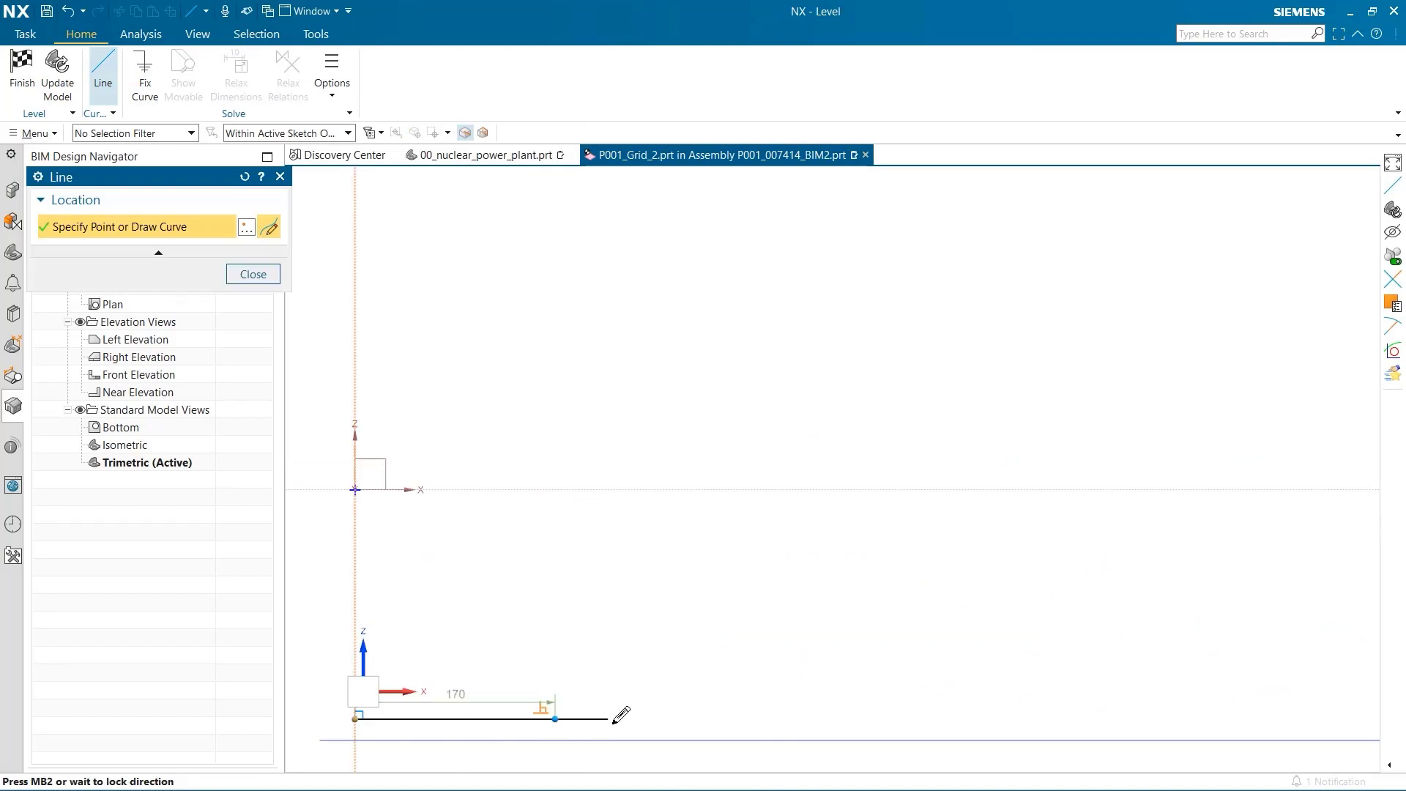
pyautogui.click(614, 720)
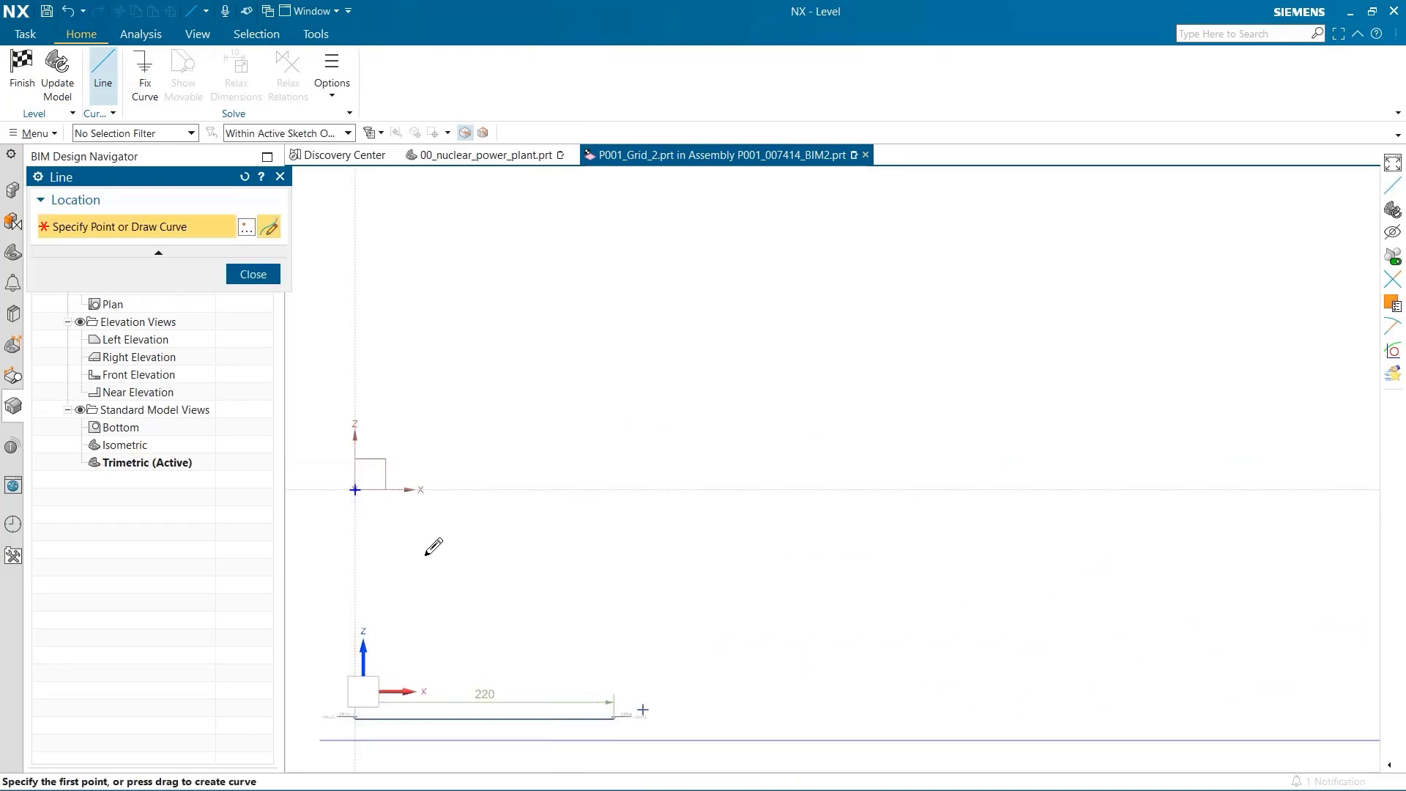
pyautogui.click(355, 513)
pyautogui.click(625, 508)
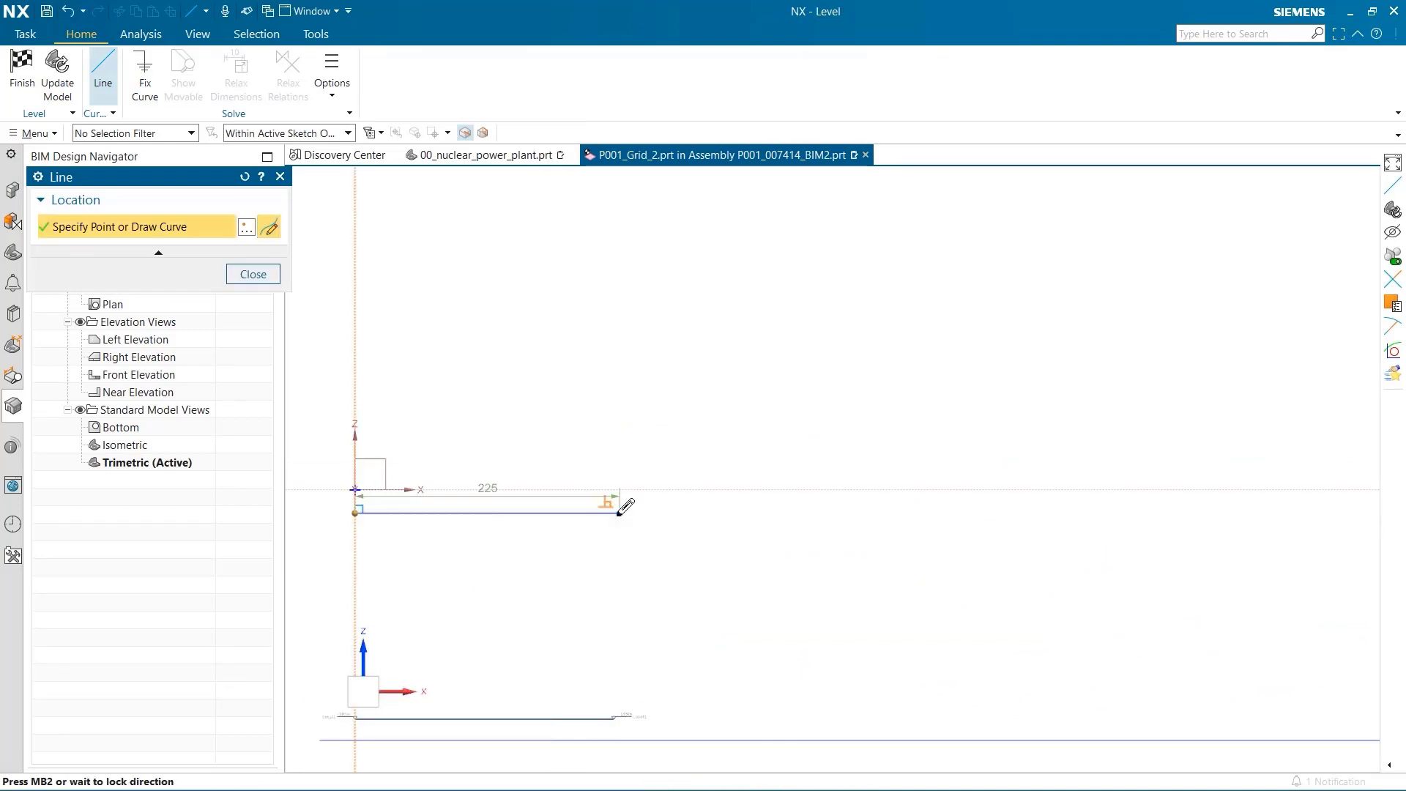
pyautogui.click(355, 320)
pyautogui.click(673, 319)
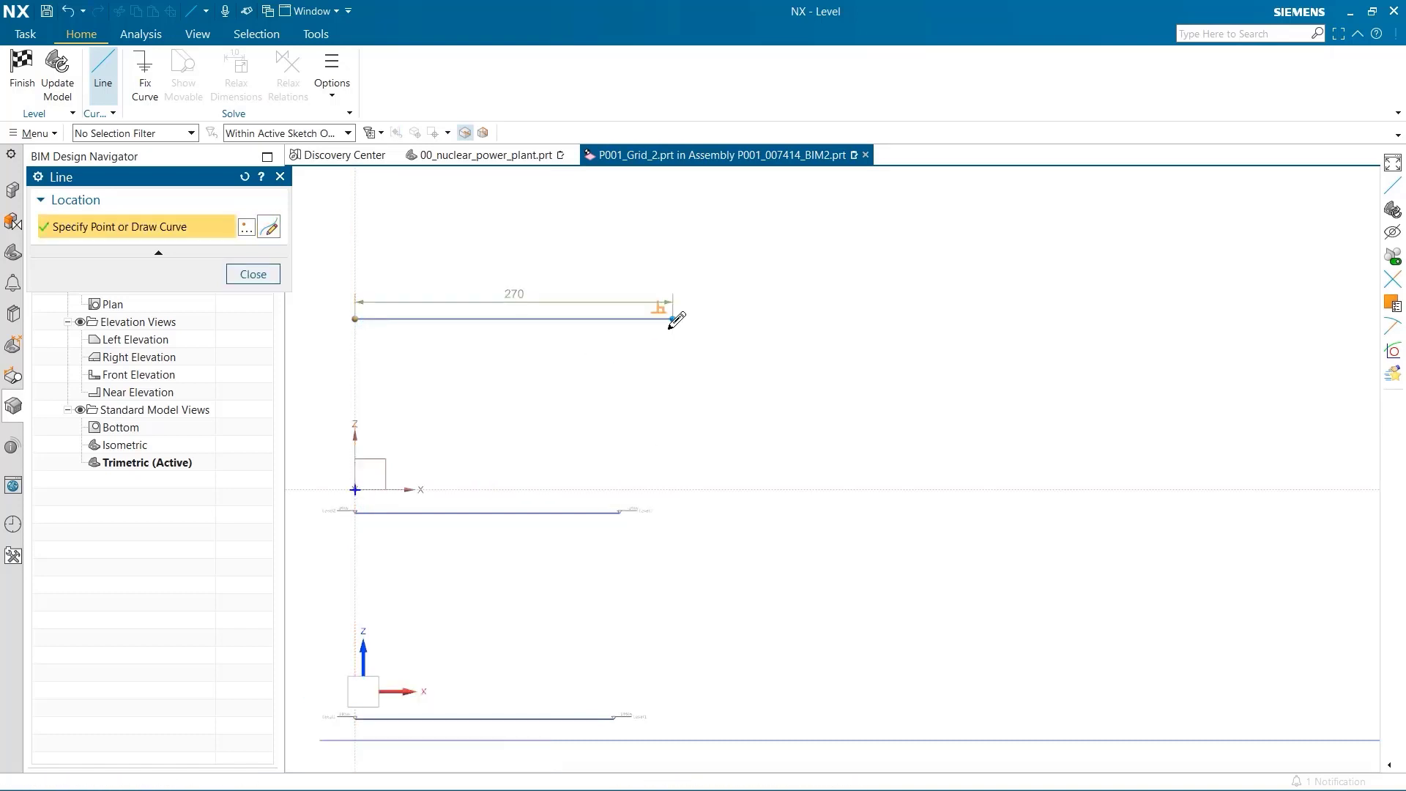
pyautogui.click(253, 274)
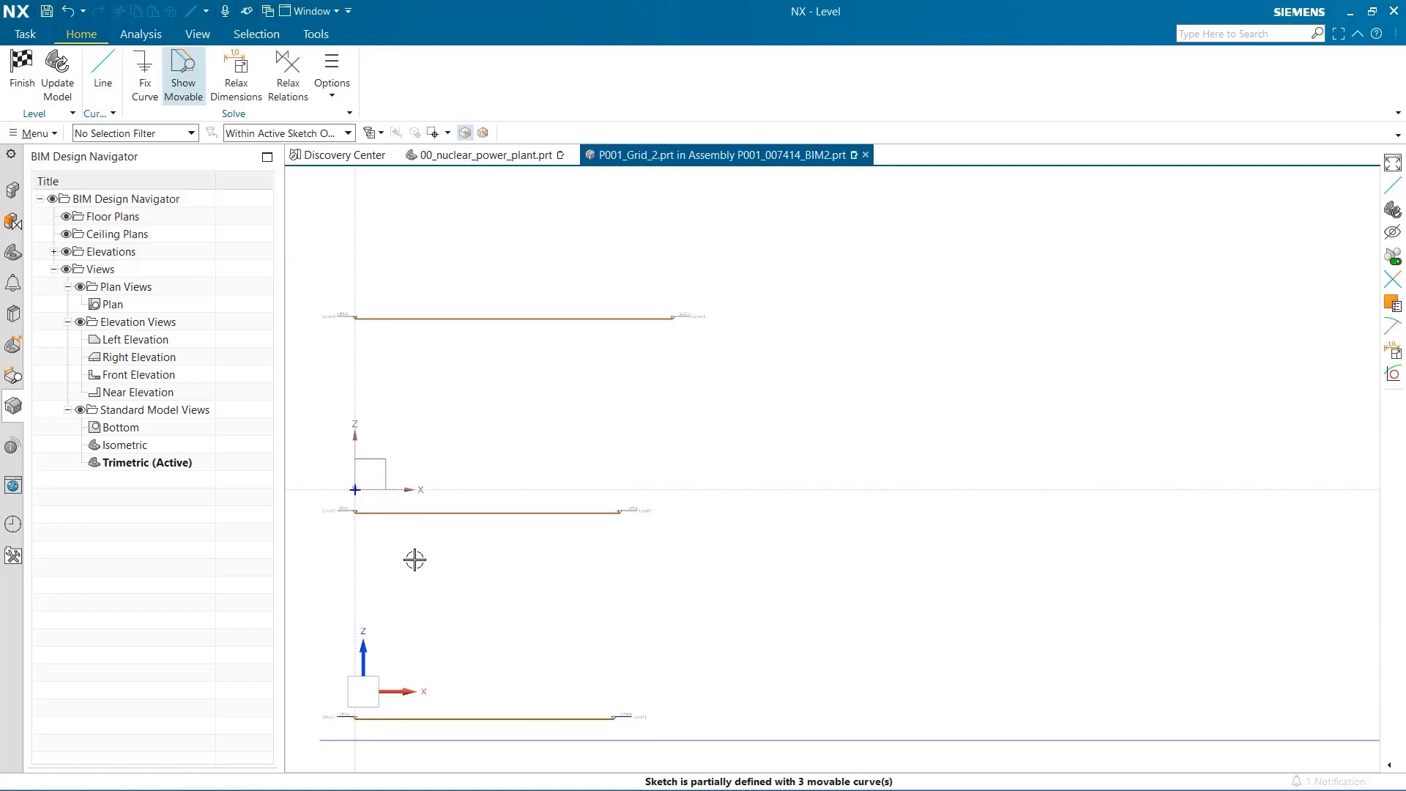
# Lower the Level1 line and dimension the middle level line 159 above the bottom line.
pyautogui.keyDown('shift'); pyautogui.moveTo(432, 555); pyautogui.dragTo(499, 410, button='middle'); pyautogui.keyUp('shift')
pyautogui.scroll(4, 483, 518)
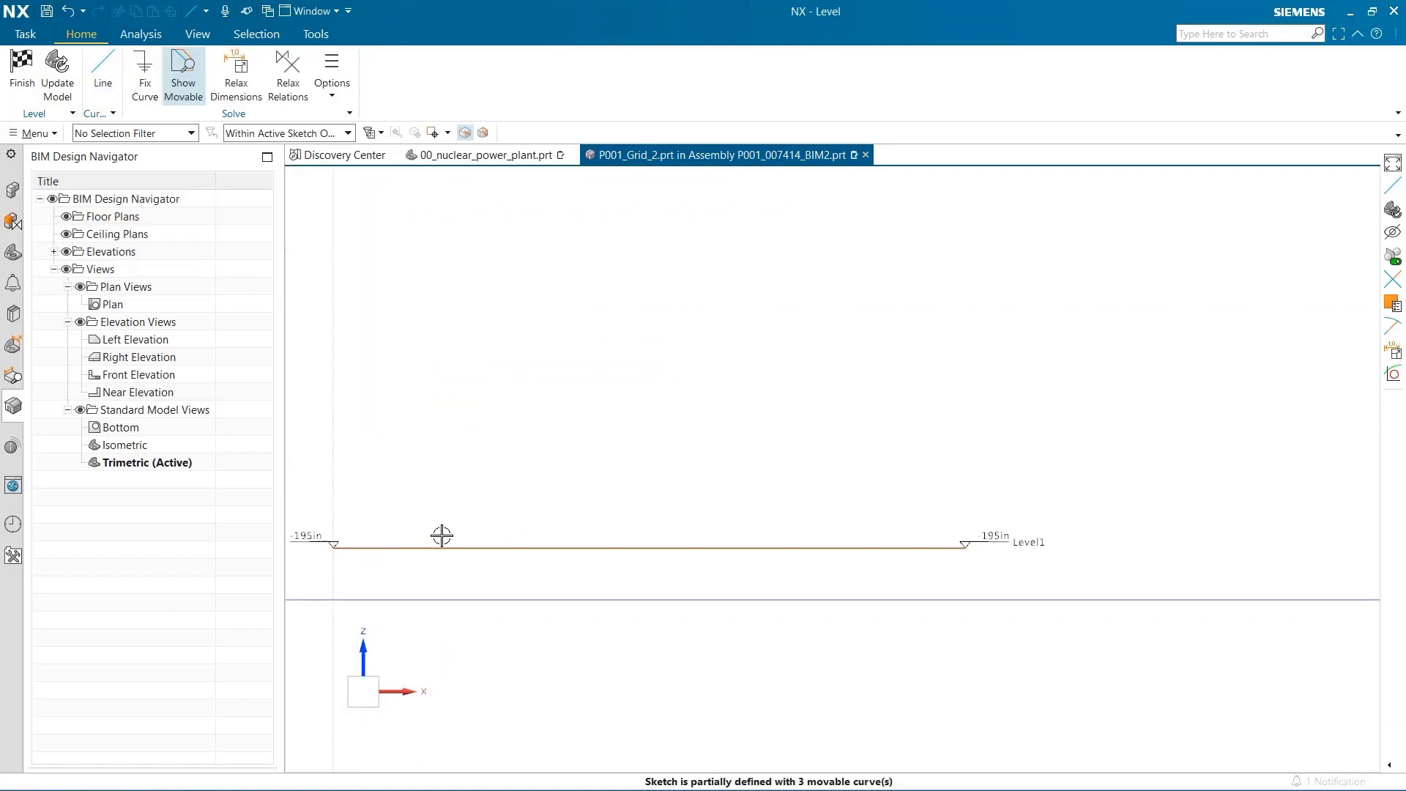
pyautogui.moveTo(442, 541); pyautogui.dragTo(435, 599)
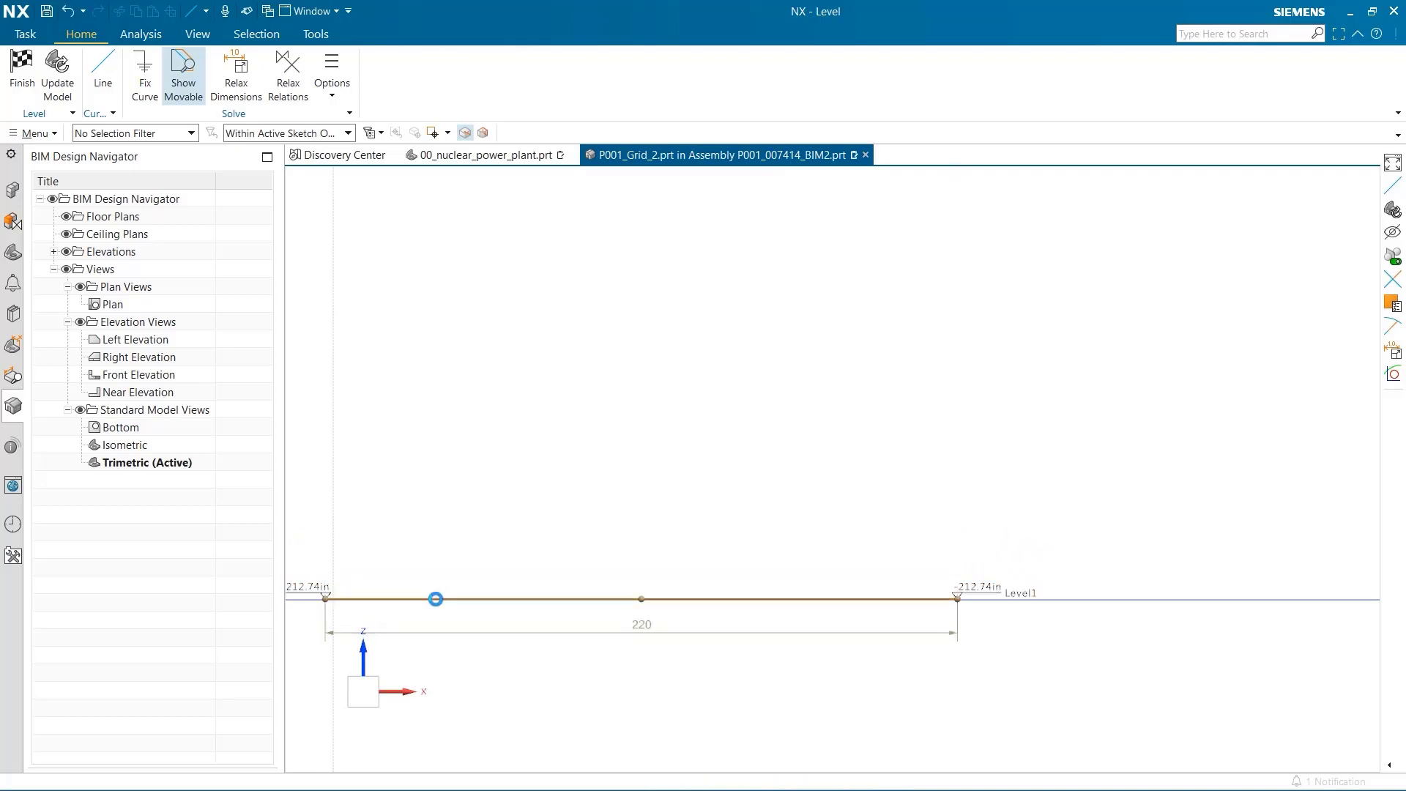
pyautogui.rightClick(435, 598)
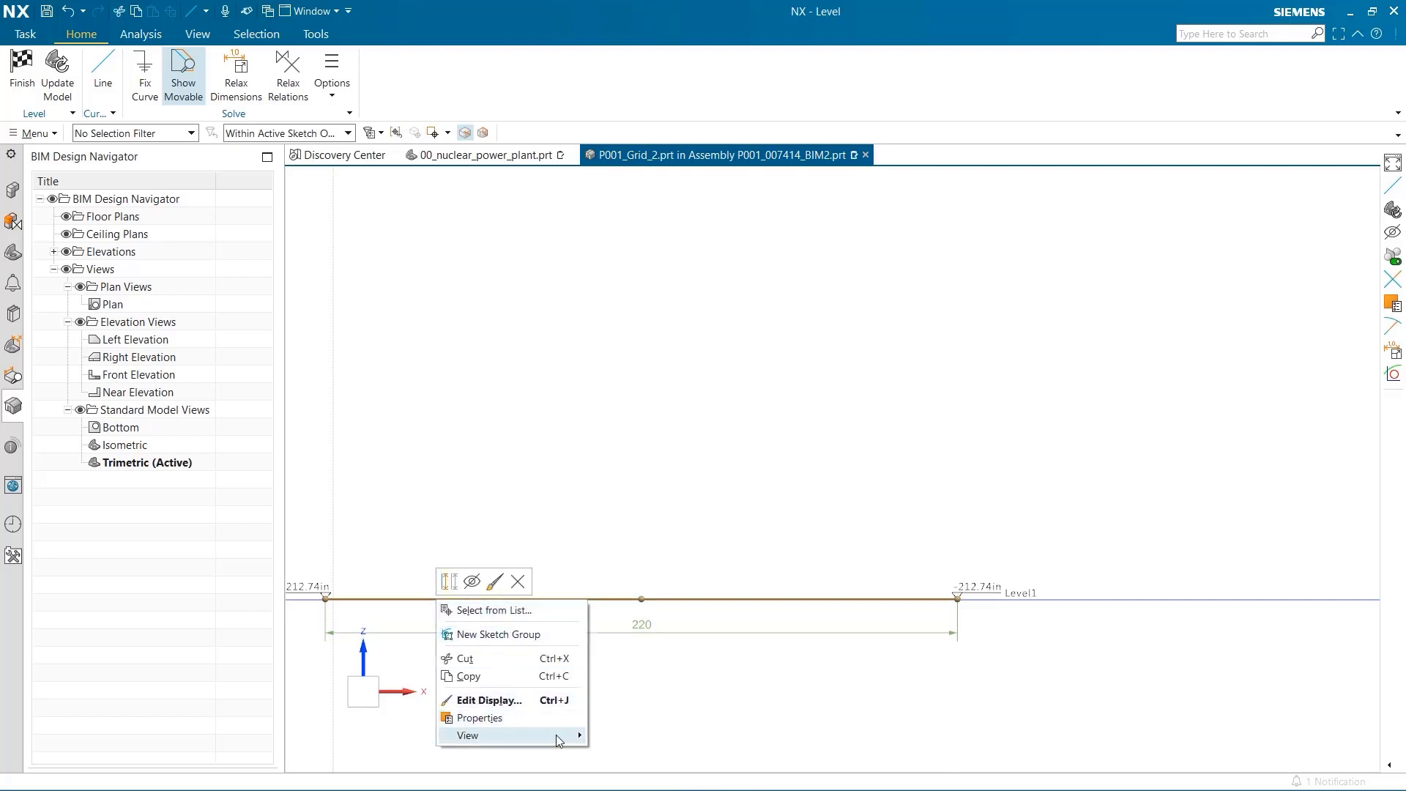
pyautogui.moveTo(559, 738)
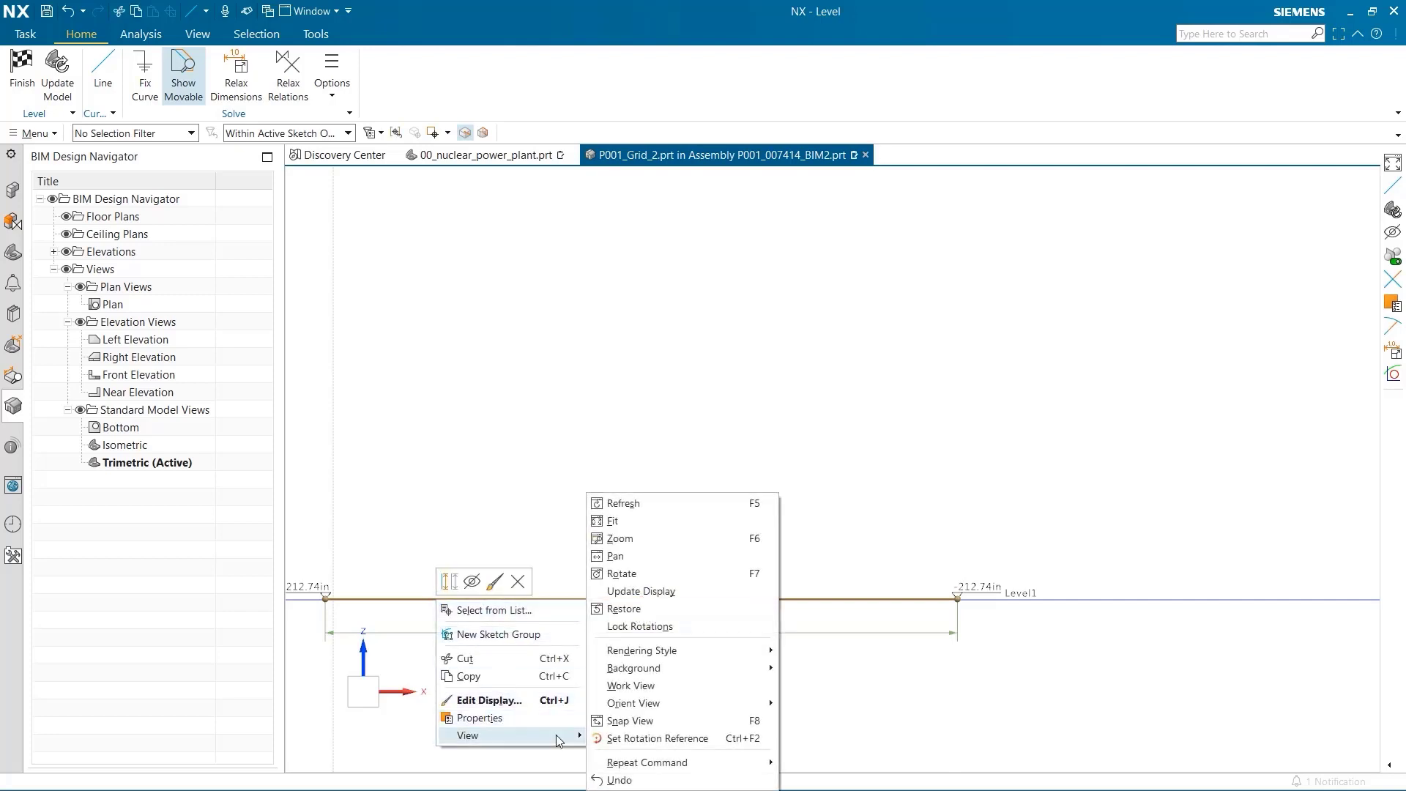
pyautogui.click(613, 521)
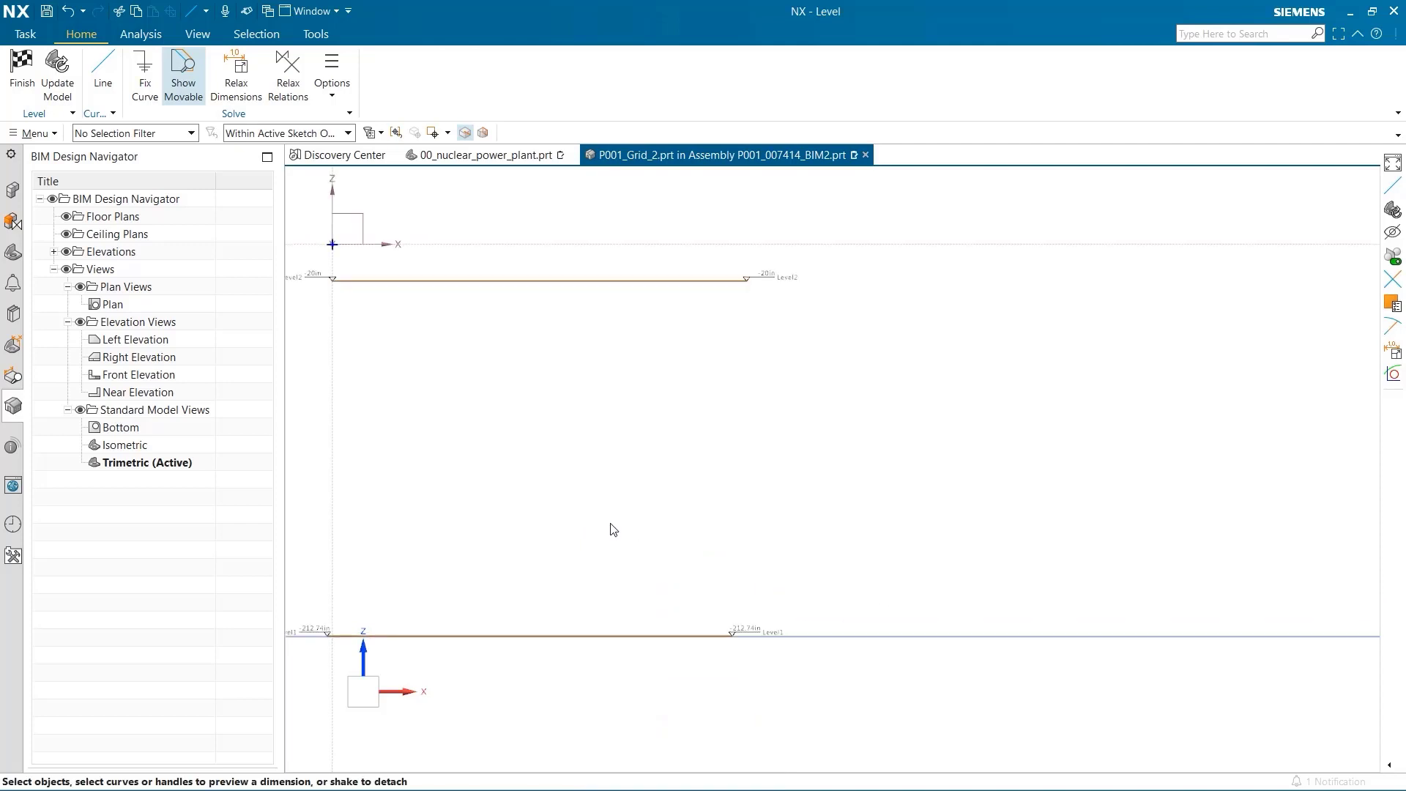
pyautogui.keyDown('shift'); pyautogui.moveTo(448, 554); pyautogui.dragTo(610, 506, button='middle'); pyautogui.keyUp('shift')
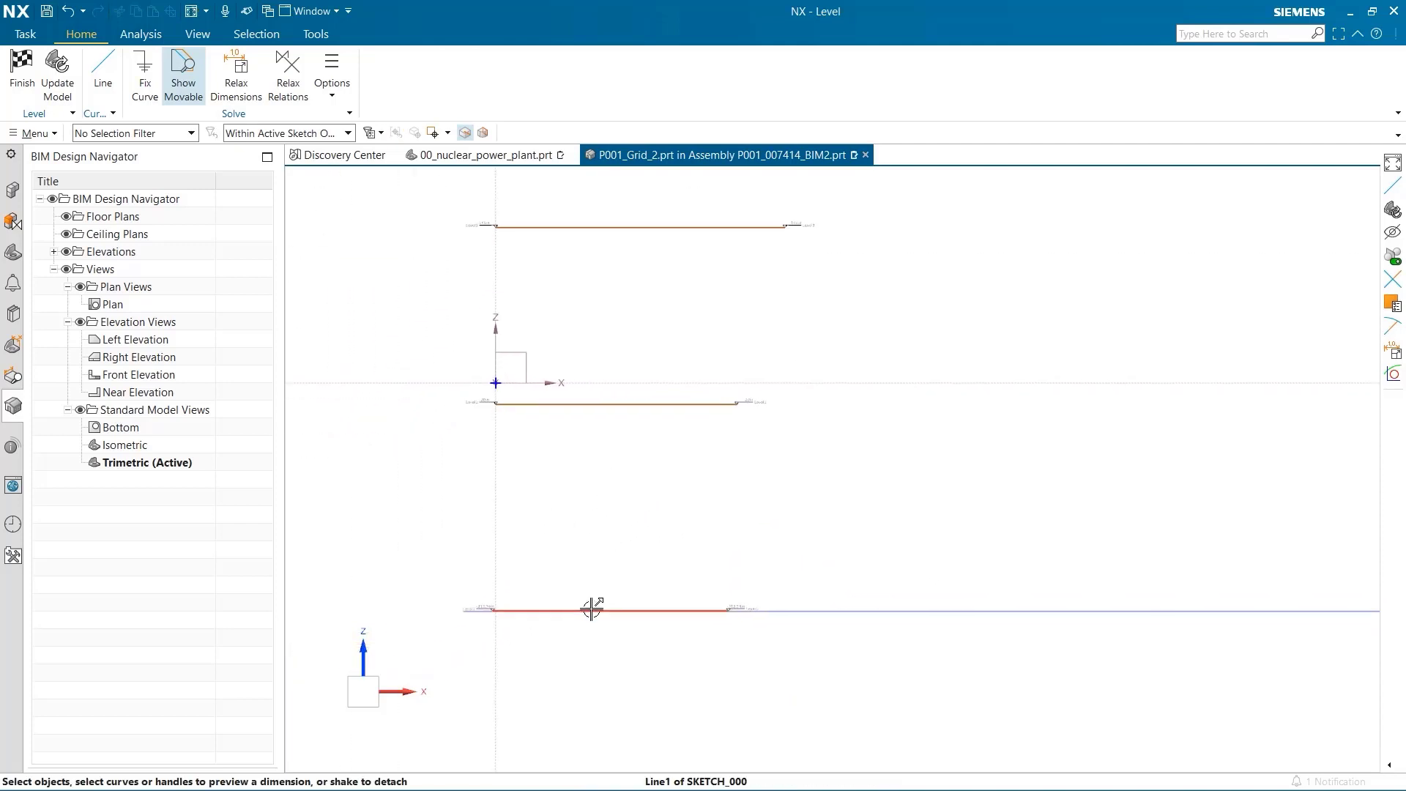
pyautogui.click(603, 478)
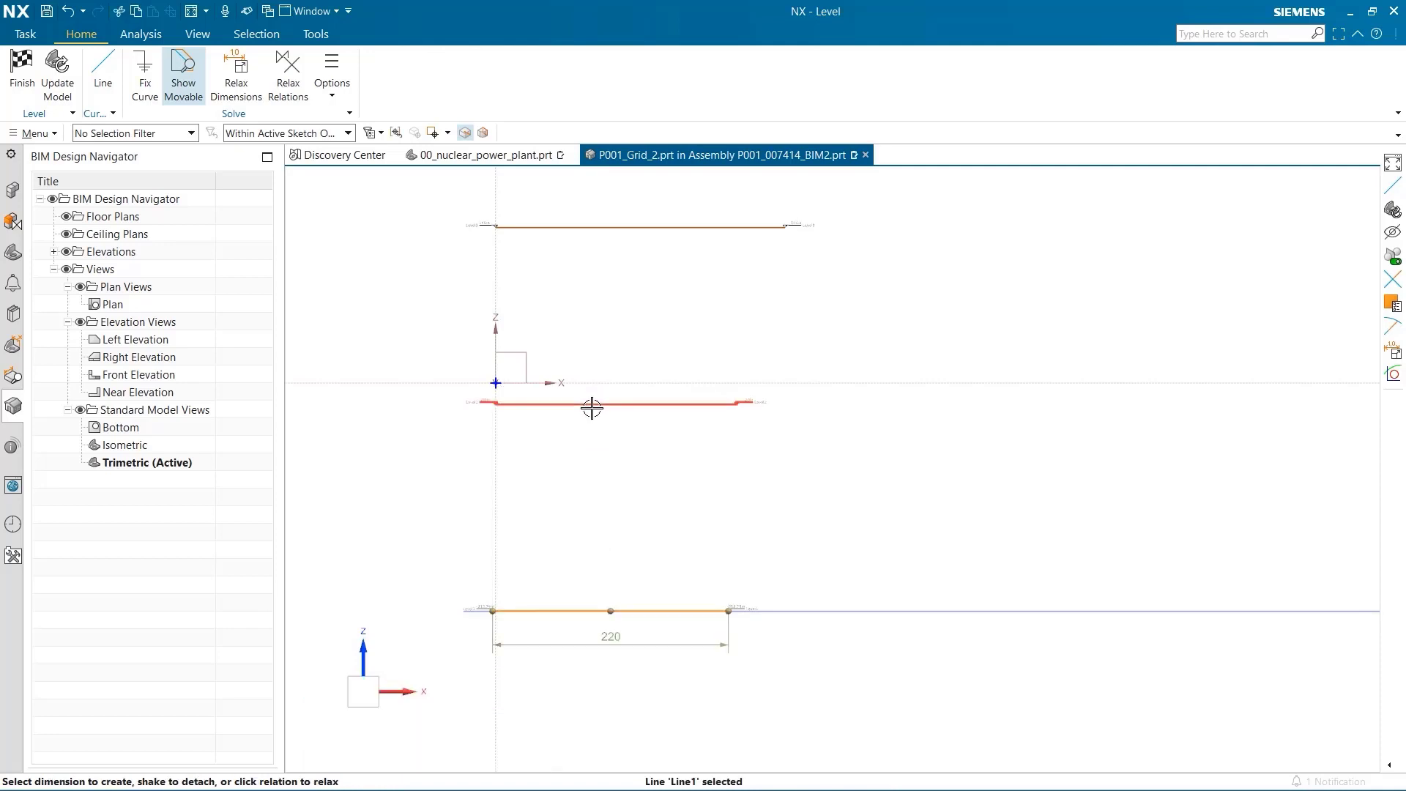
pyautogui.click(565, 405)
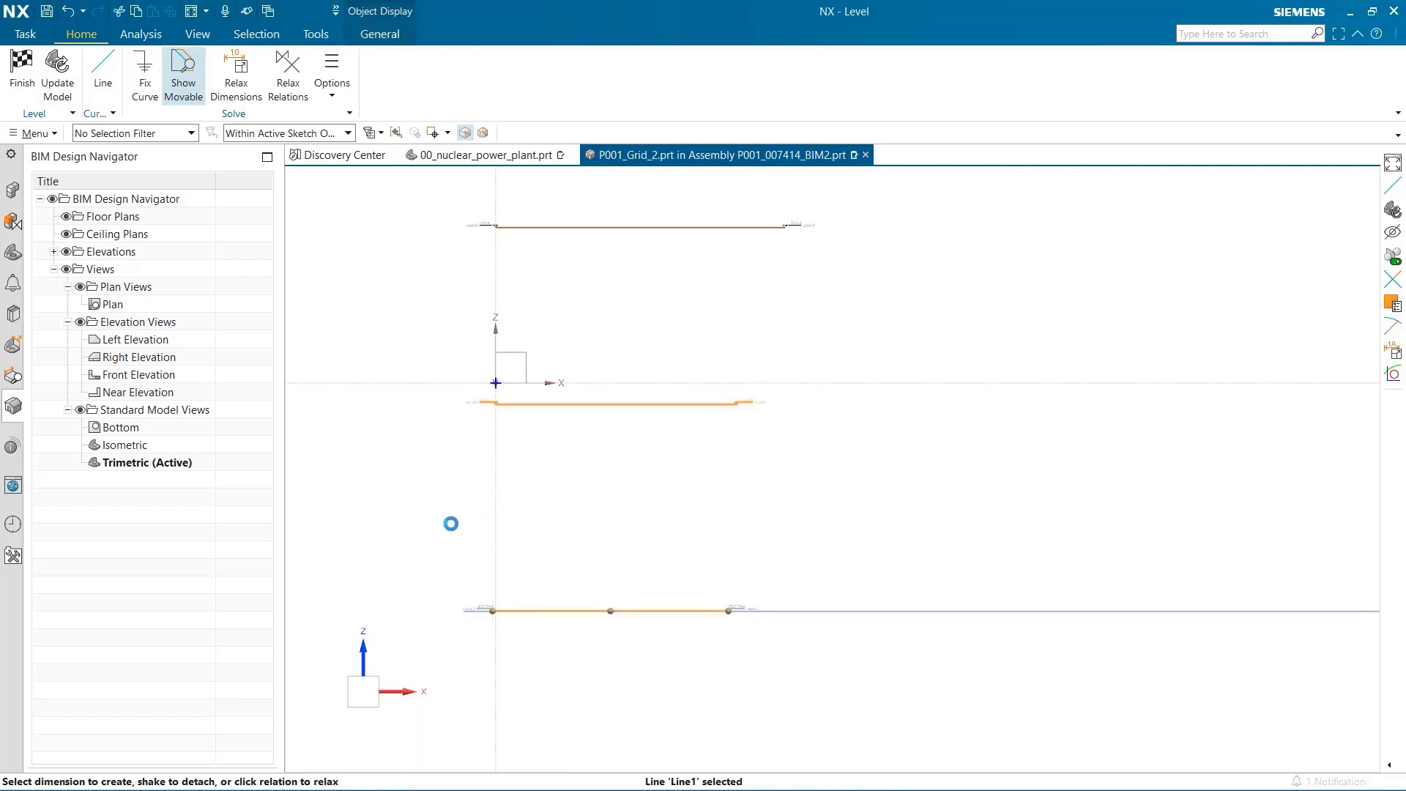
pyautogui.click(593, 505)
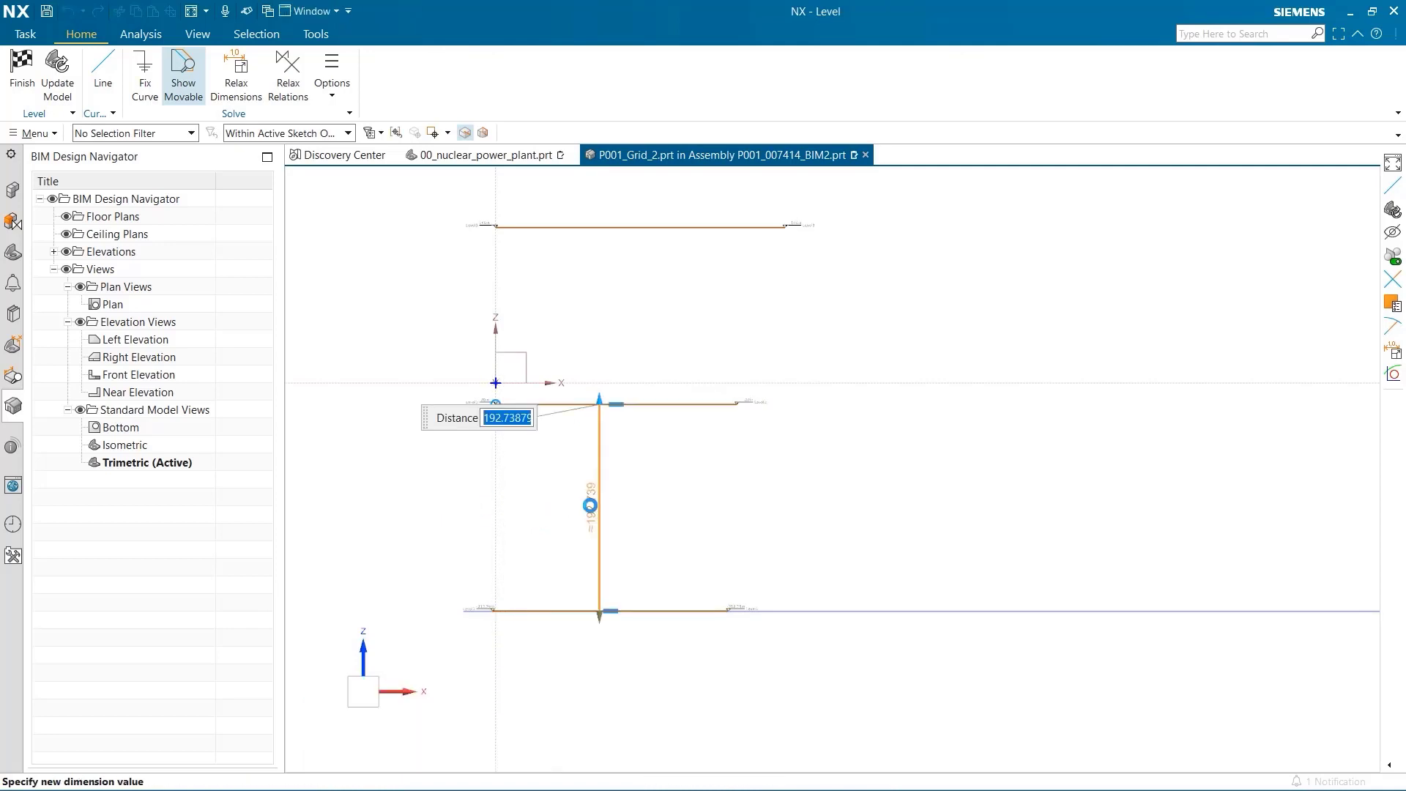
pyautogui.press('Return')
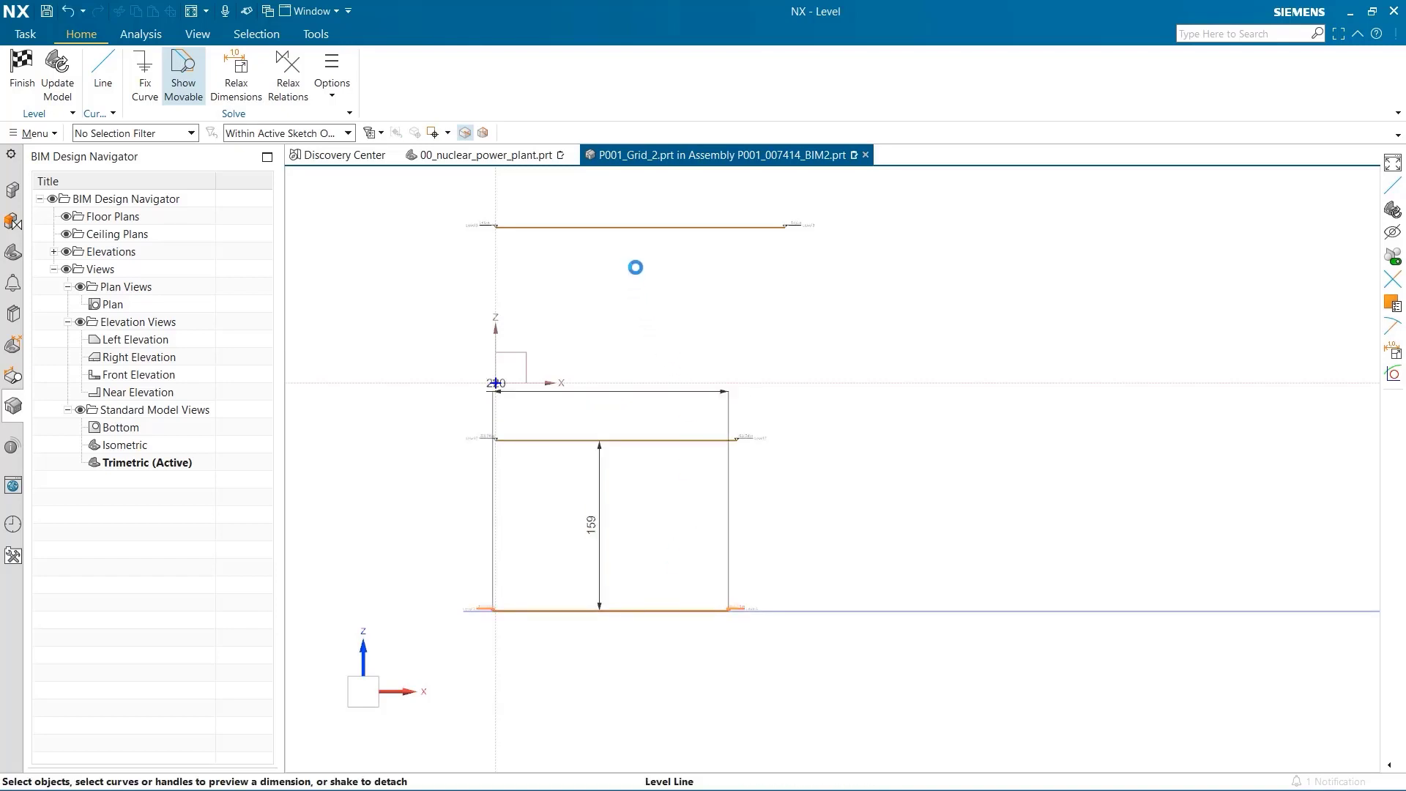
# Dimension the top level line 390 above the bottom line.
pyautogui.click(637, 227)
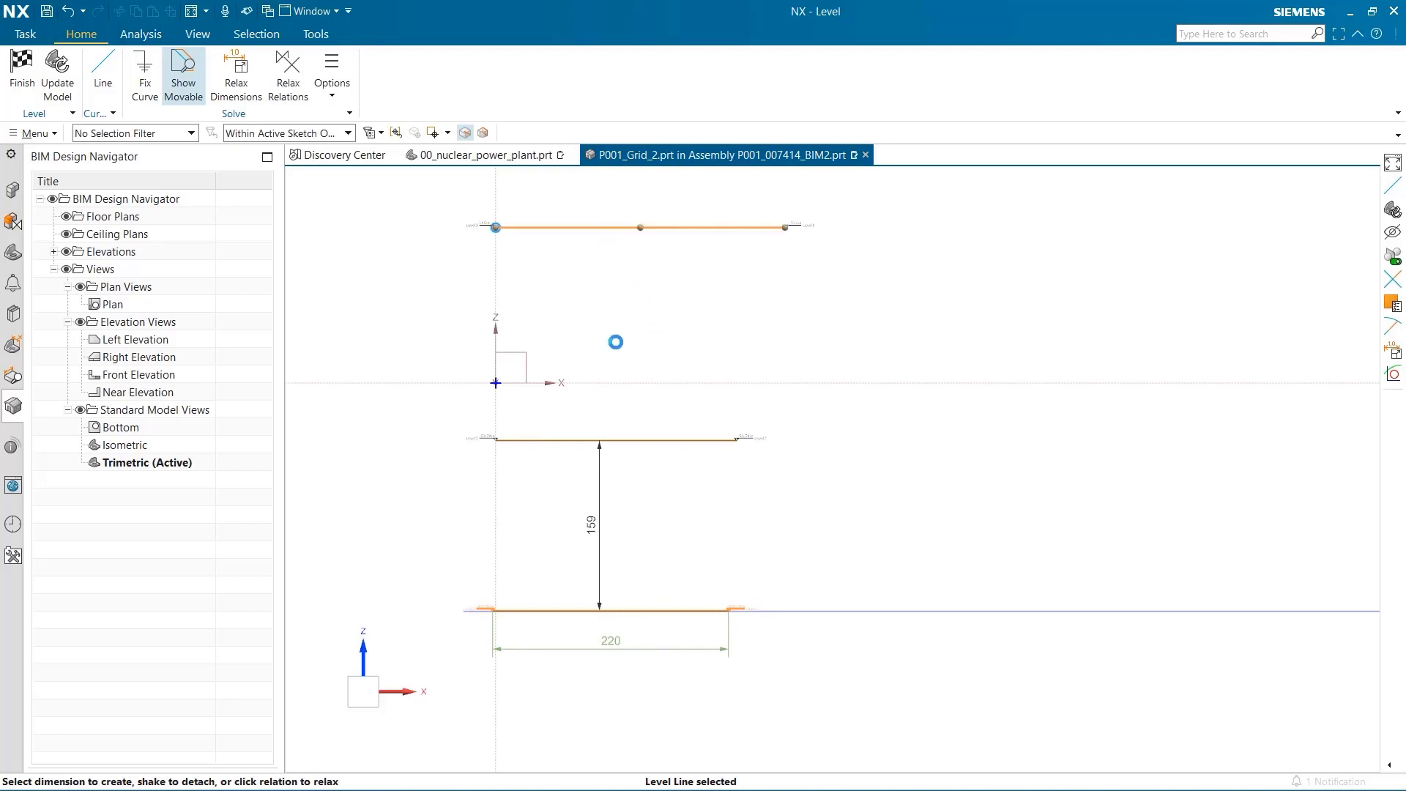
pyautogui.click(645, 414)
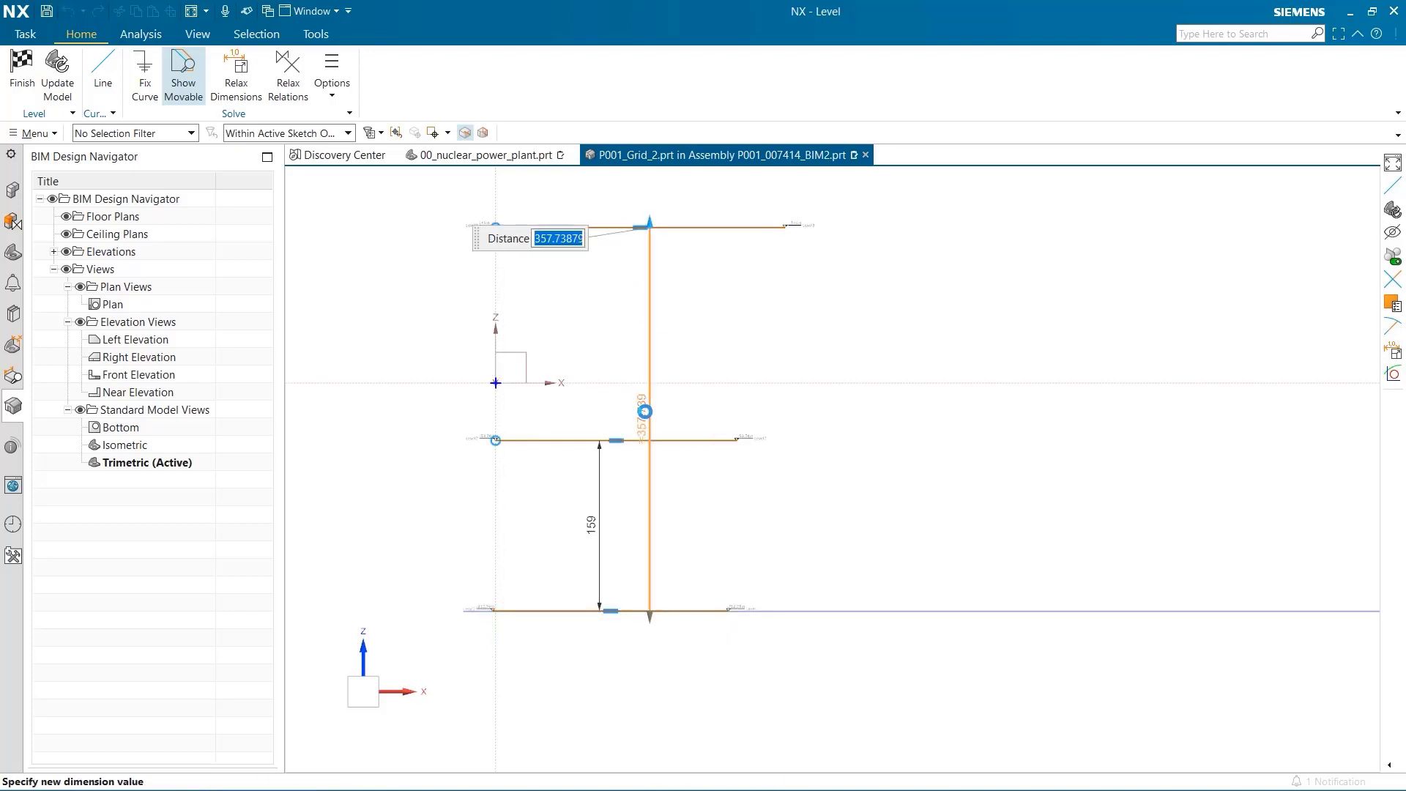
pyautogui.press('Return')
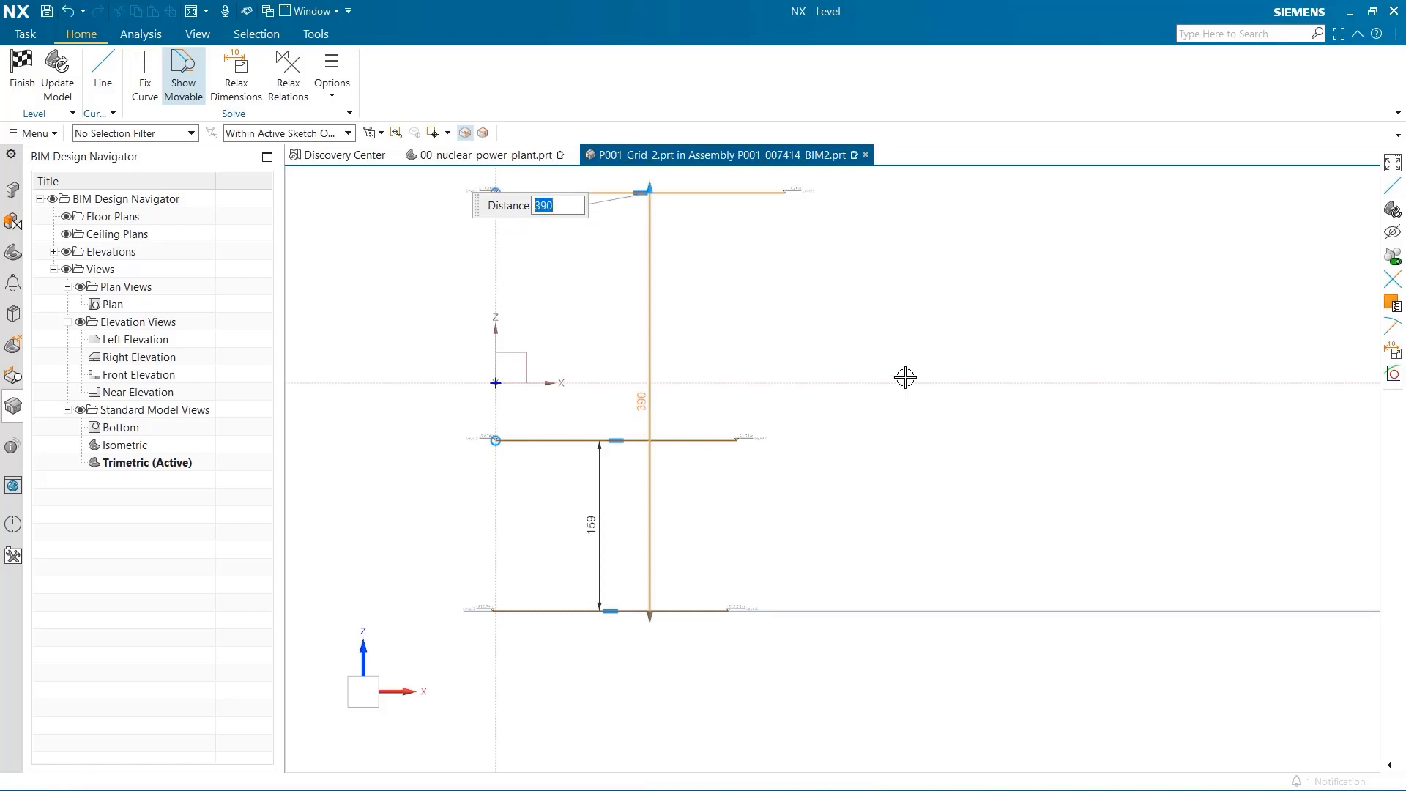
pyautogui.click(933, 474)
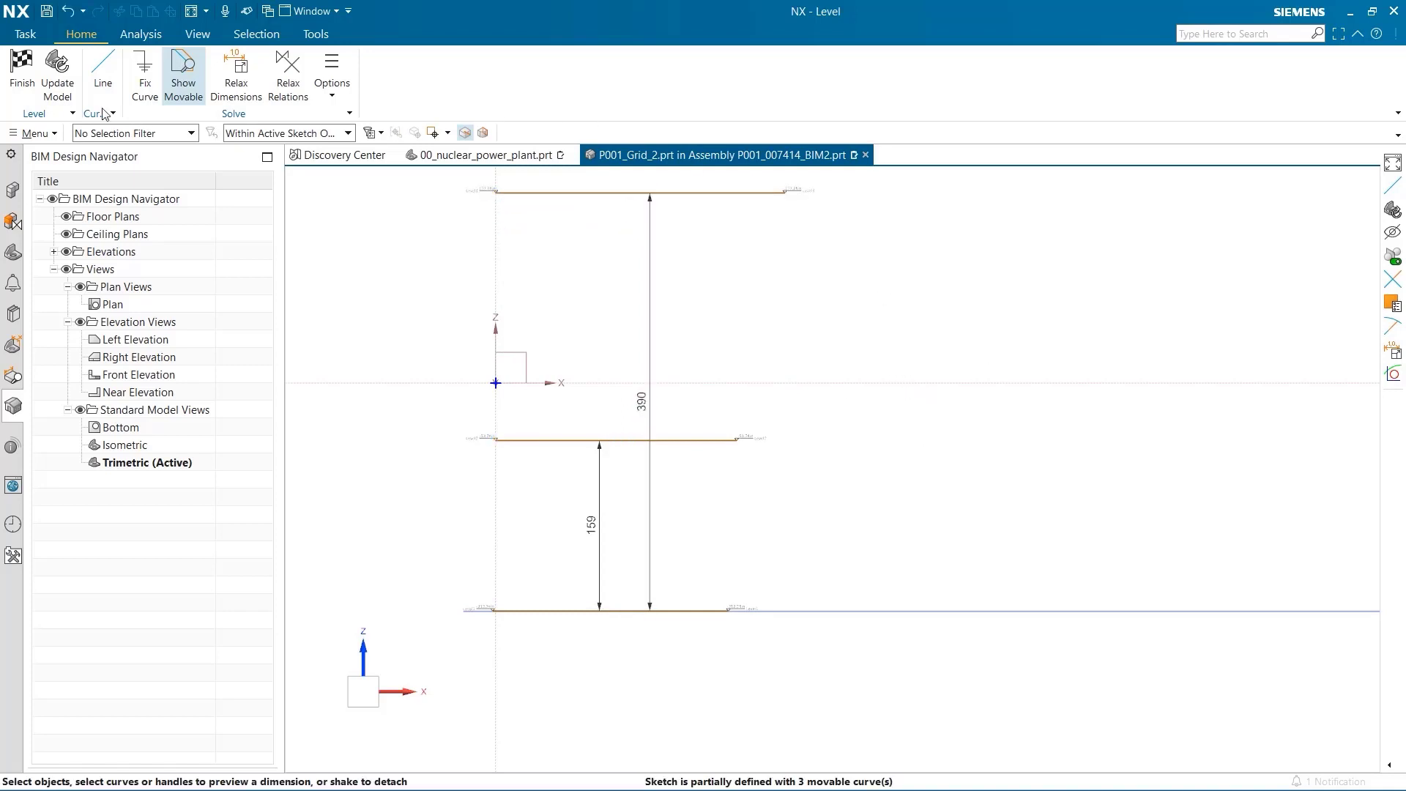
# Finish the level sketch to create Level1–Level3, then expand Elevations to show Level (2).
pyautogui.click(22, 70)
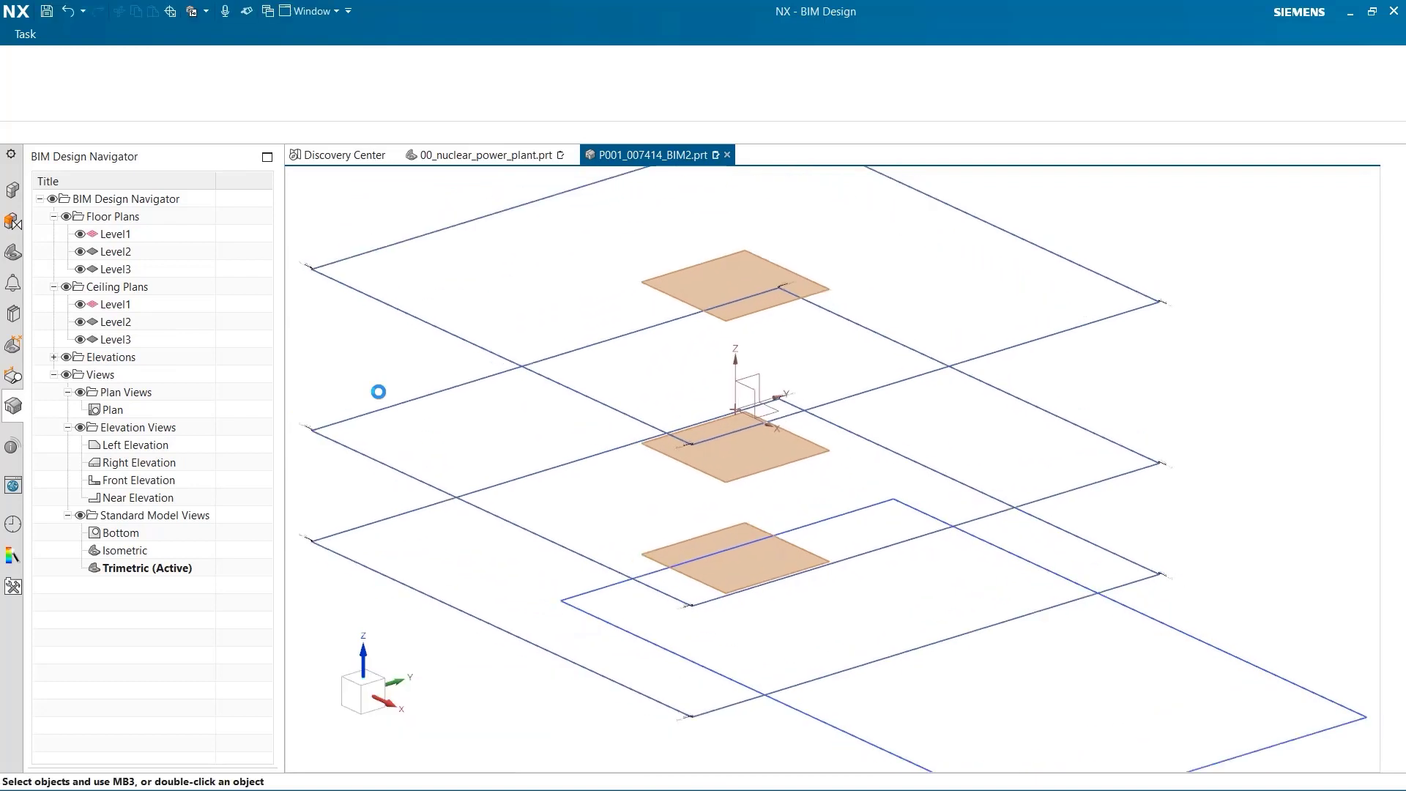
pyautogui.click(53, 358)
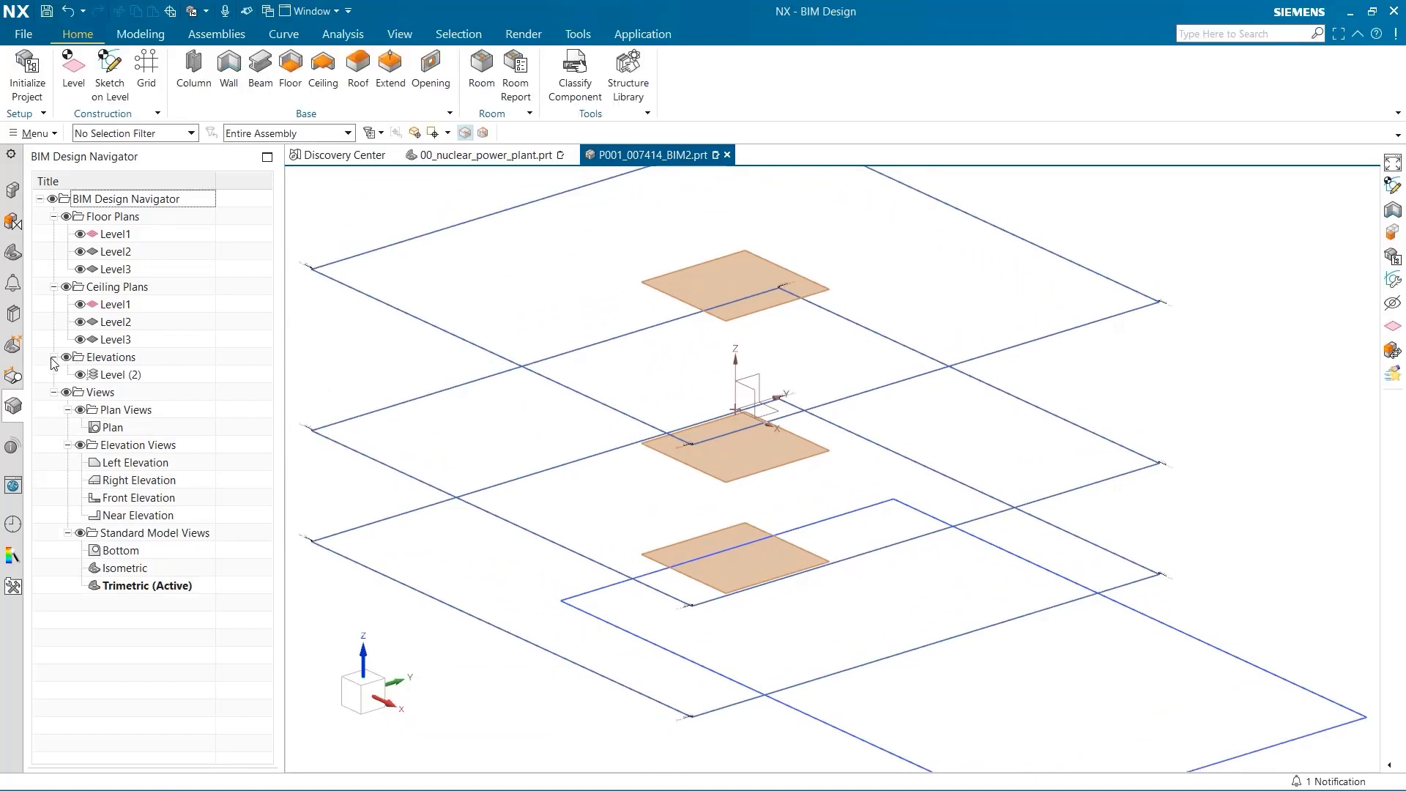
# Resize the Level (2) elevation box to X from 40 to 980 and Y from 290 to 310.
pyautogui.click(116, 377)
pyautogui.rightClick(117, 376)
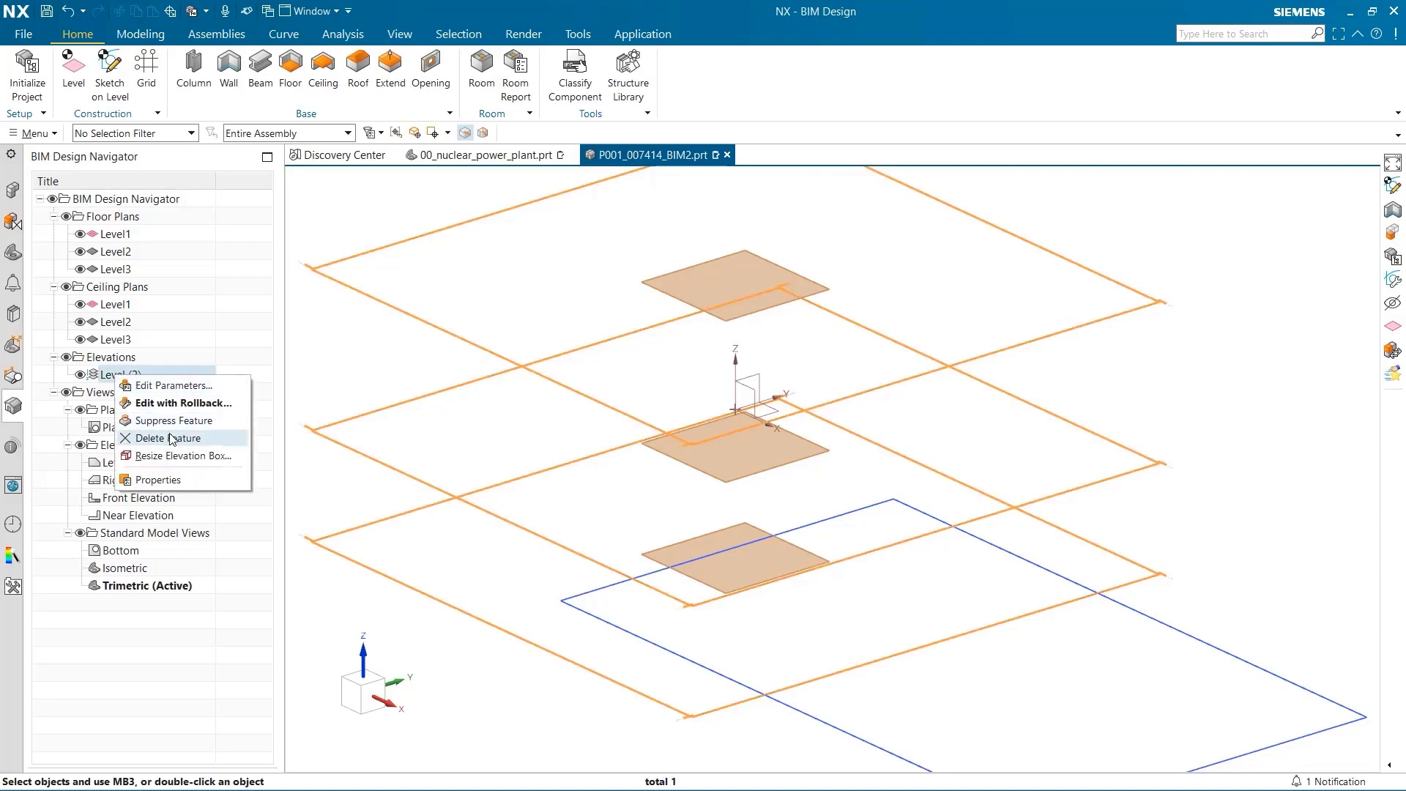
pyautogui.click(184, 456)
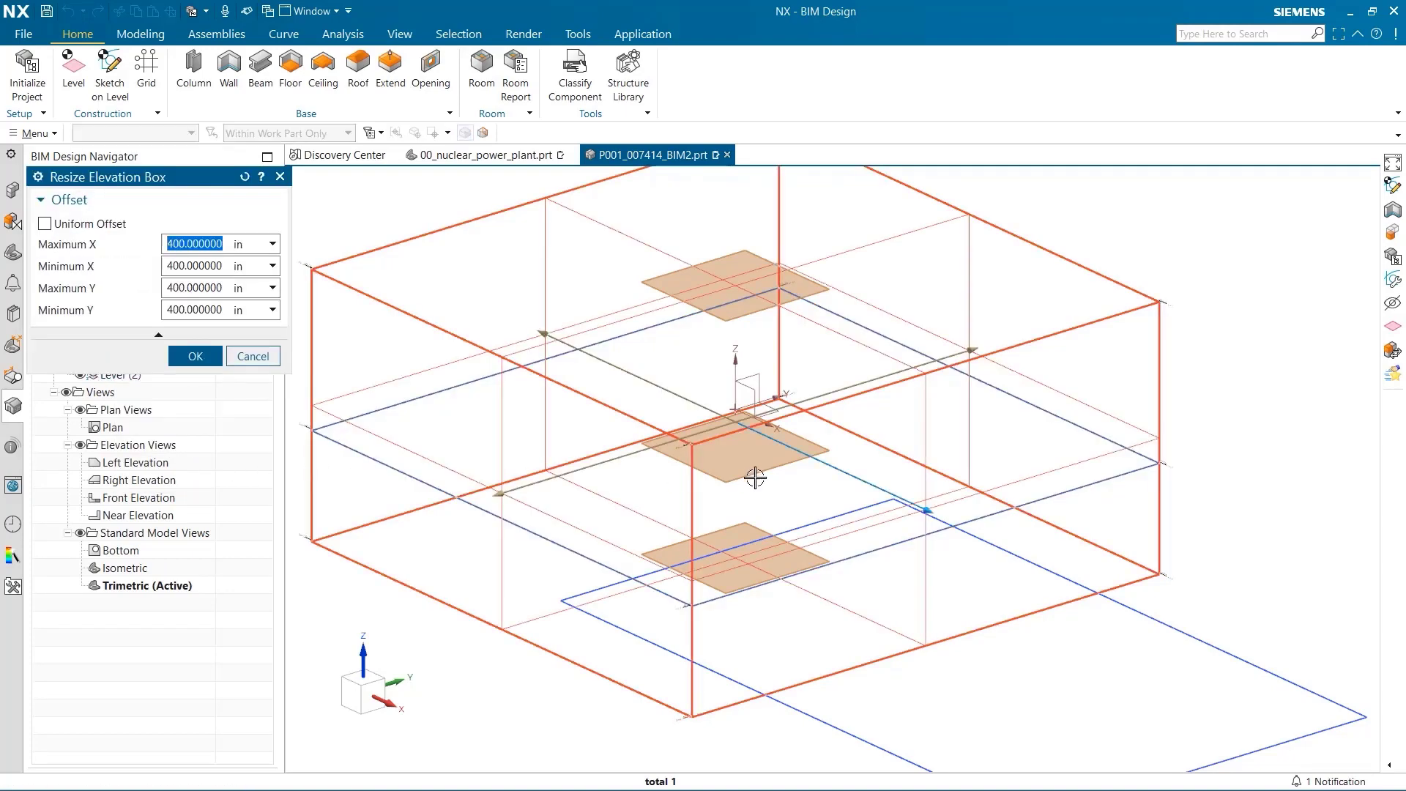
pyautogui.scroll(-1, 817, 481)
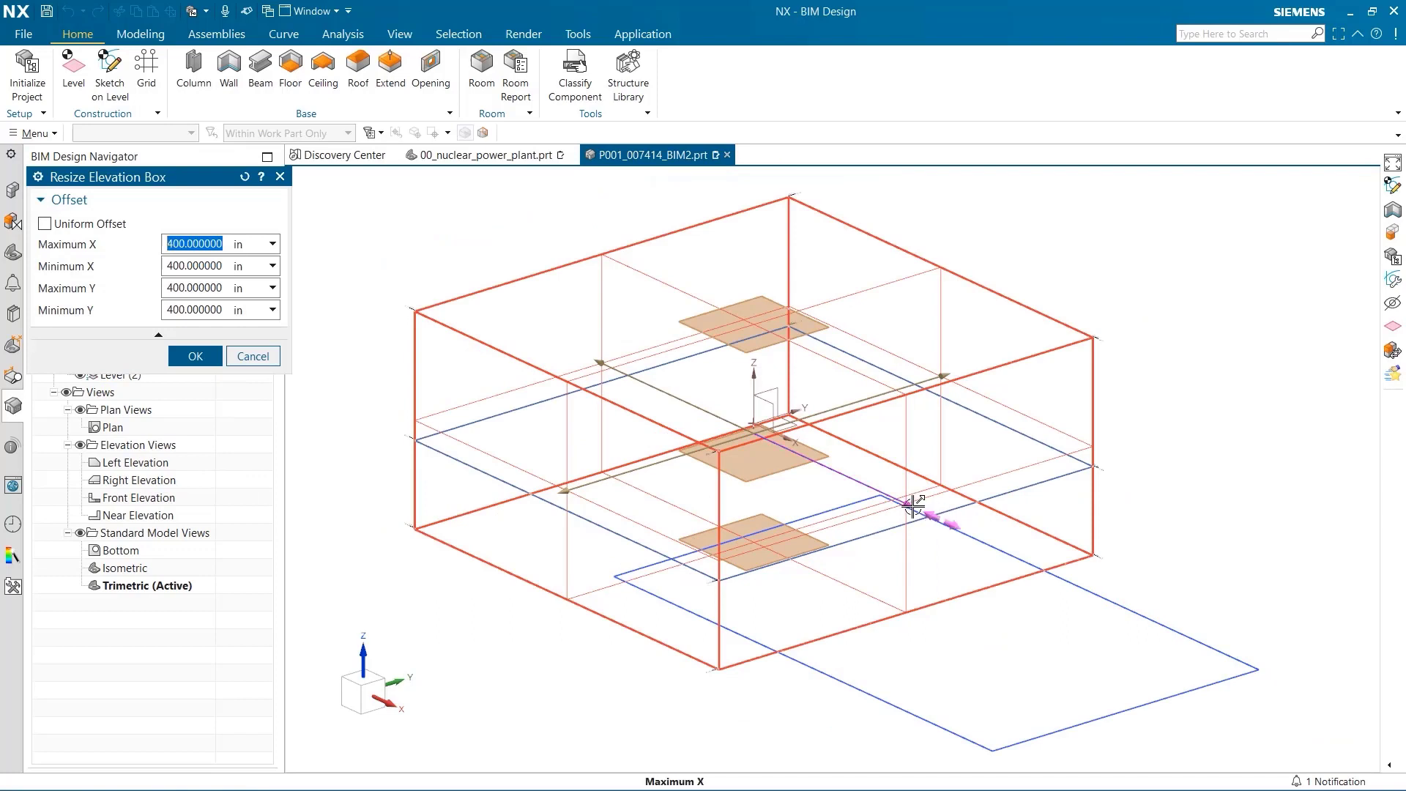
pyautogui.moveTo(936, 514); pyautogui.dragTo(1123, 633)
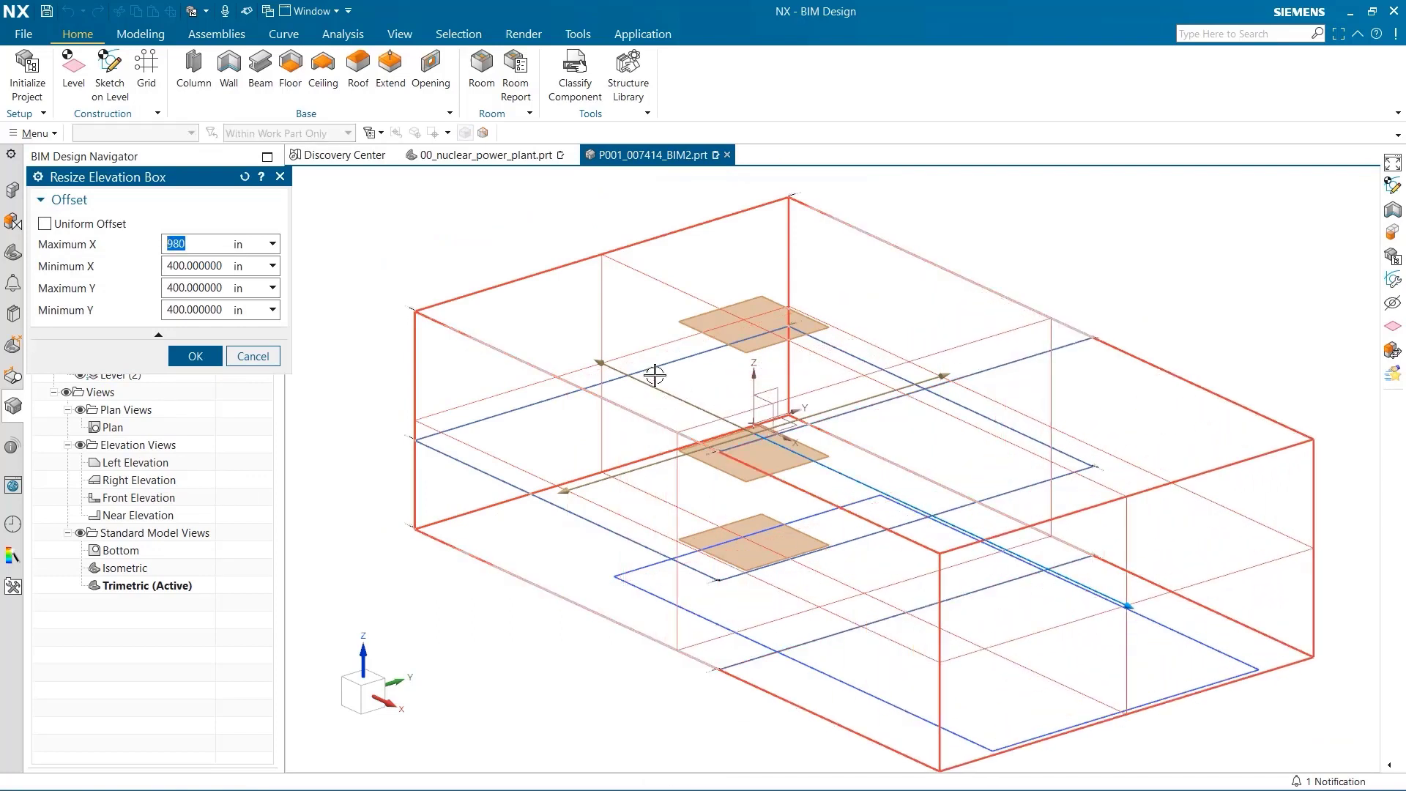
pyautogui.moveTo(598, 359); pyautogui.dragTo(899, 390)
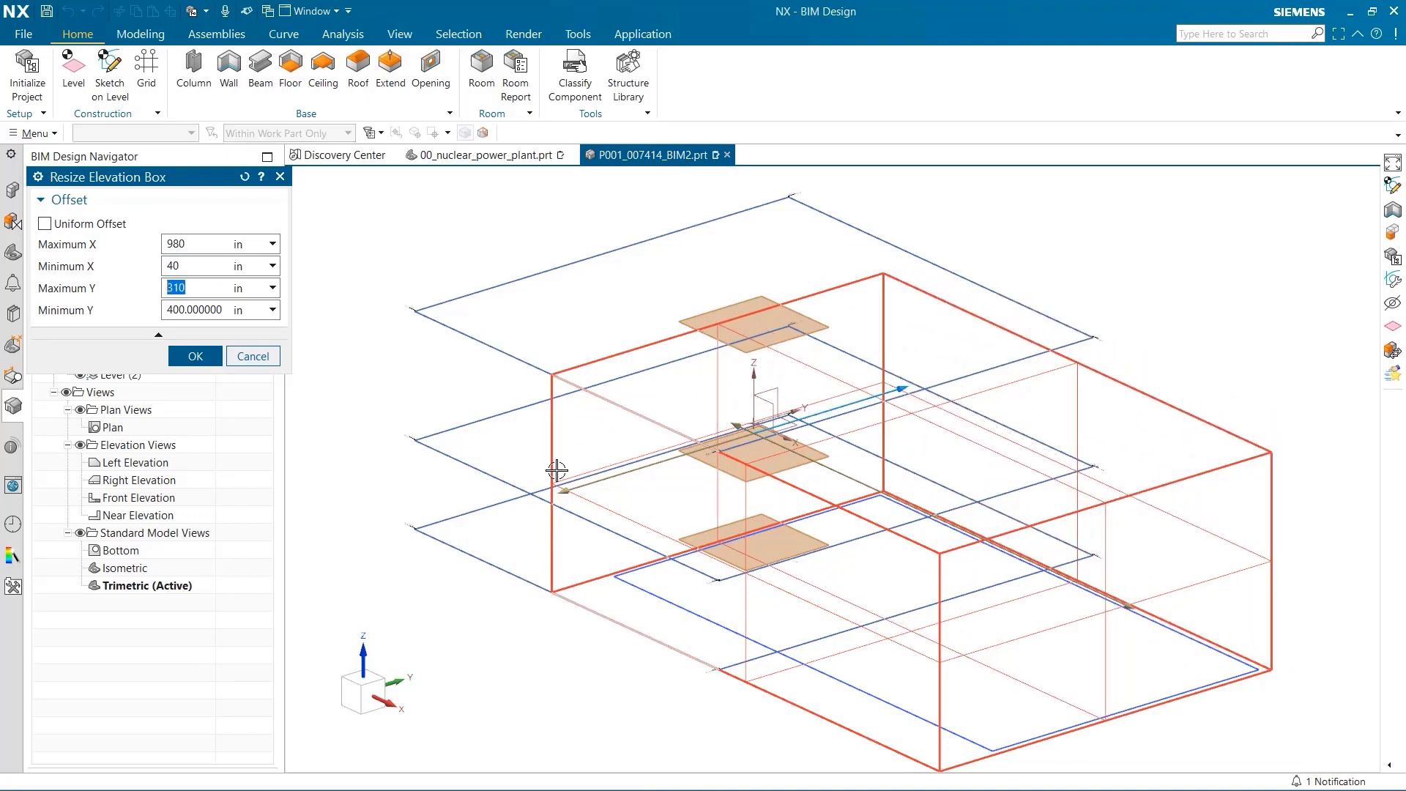
pyautogui.moveTo(566, 485); pyautogui.dragTo(619, 477)
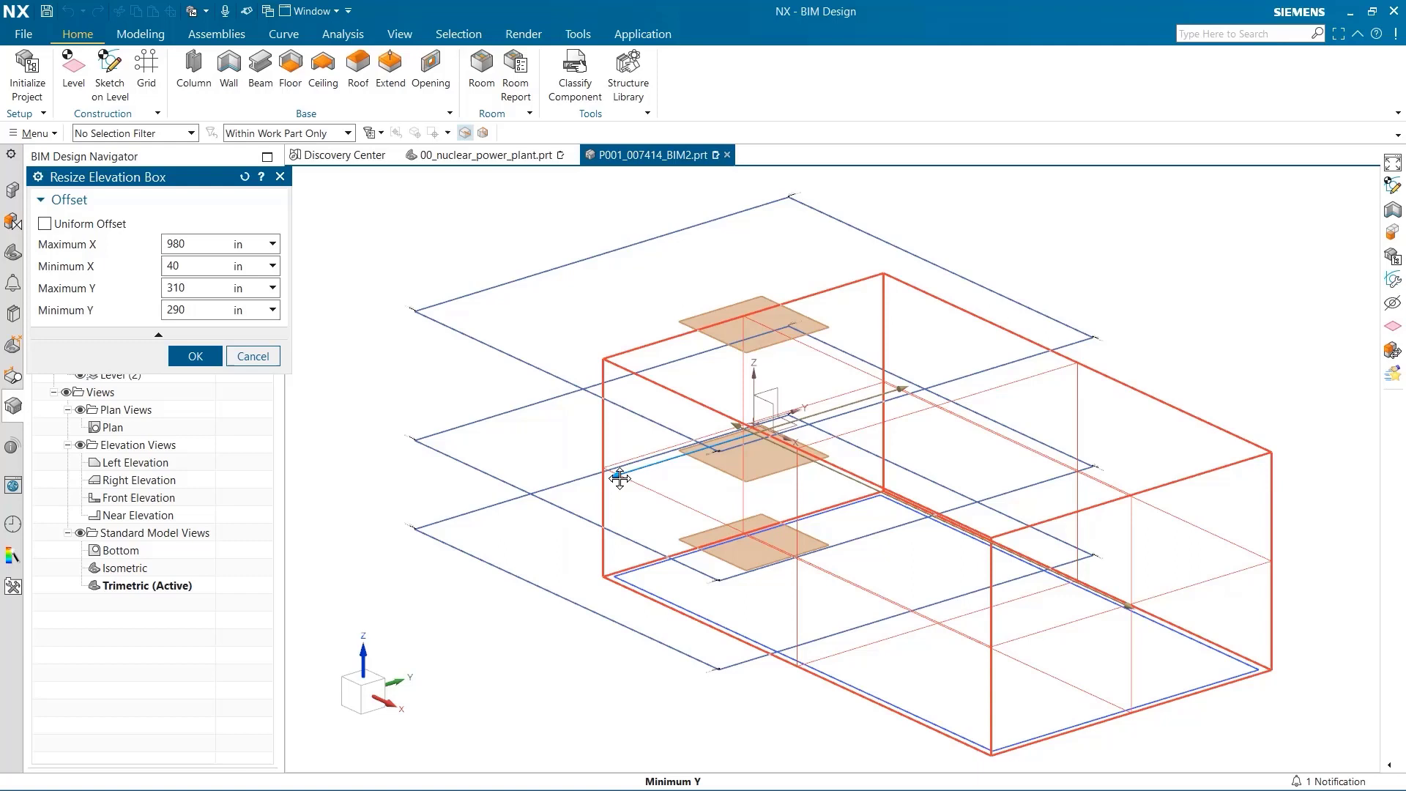
pyautogui.click(200, 359)
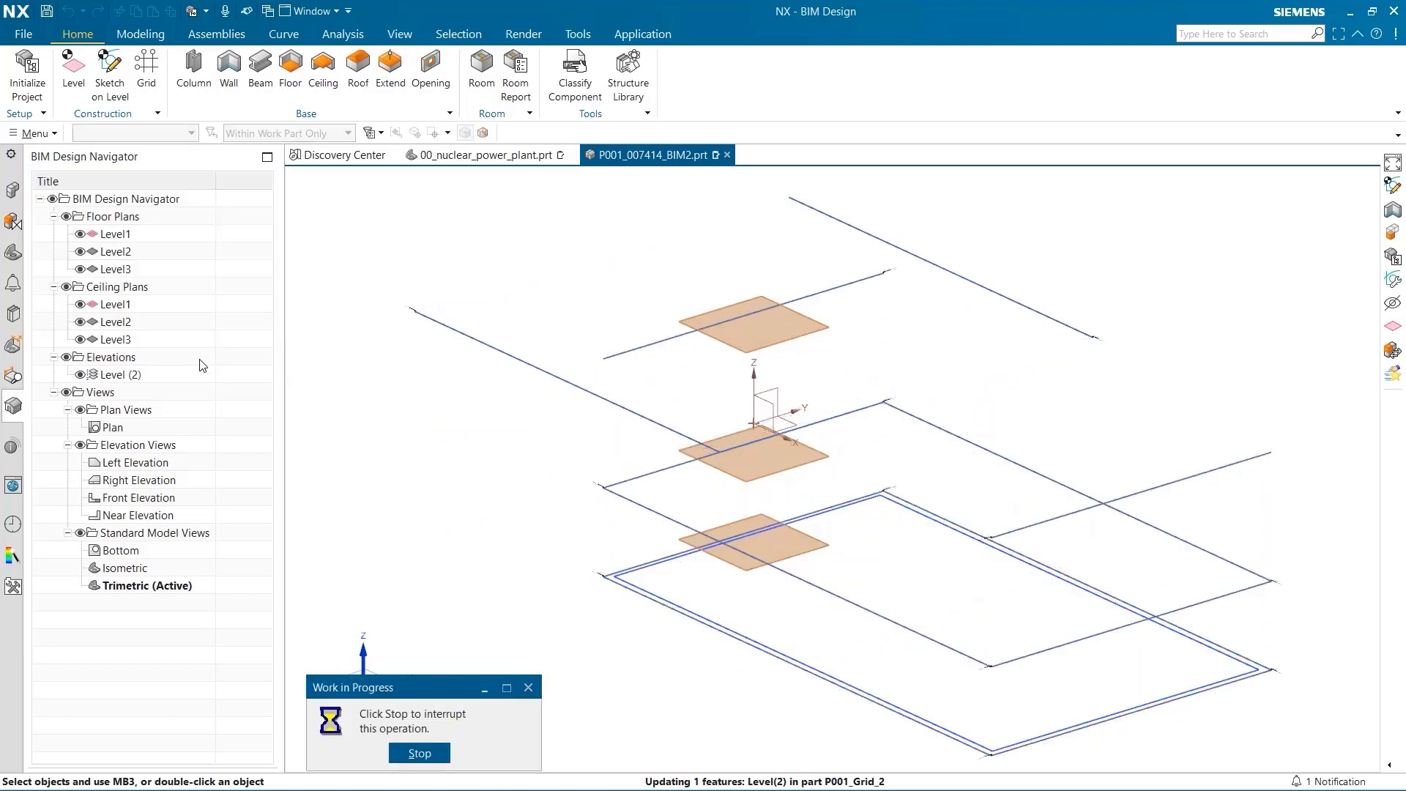
# Start a level sketch on the Level1 datum plane instead of the default plane.
pyautogui.click(118, 69)
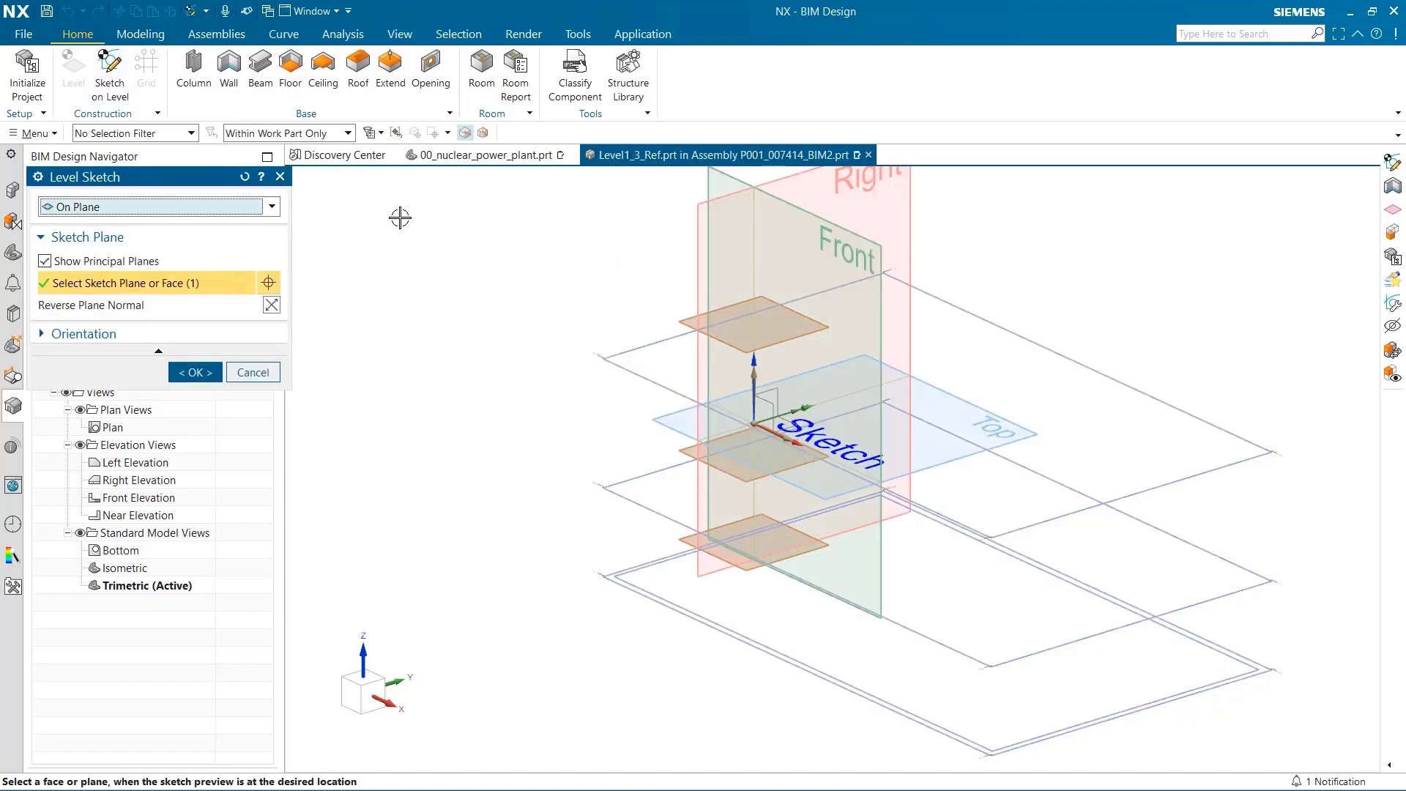
pyautogui.click(432, 276)
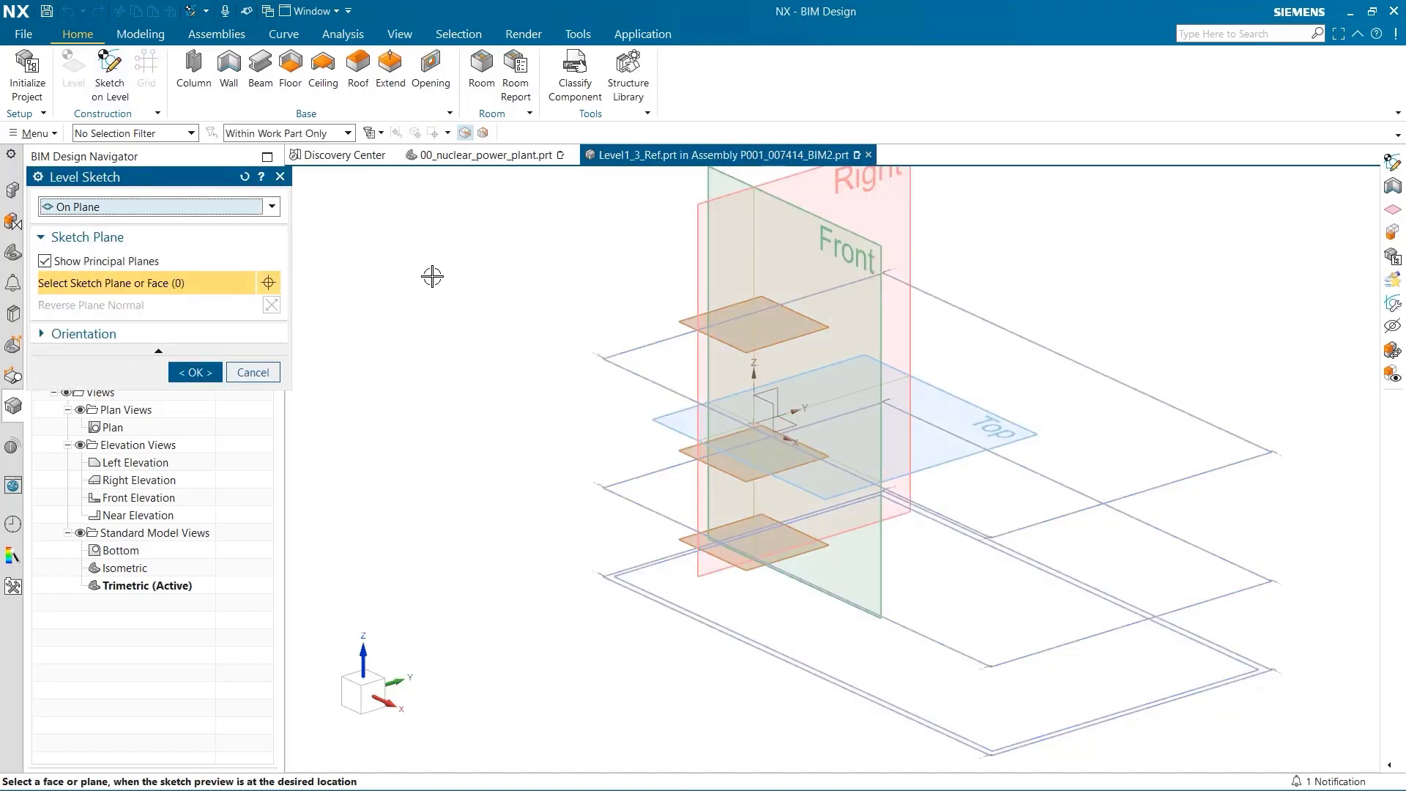
pyautogui.click(685, 542)
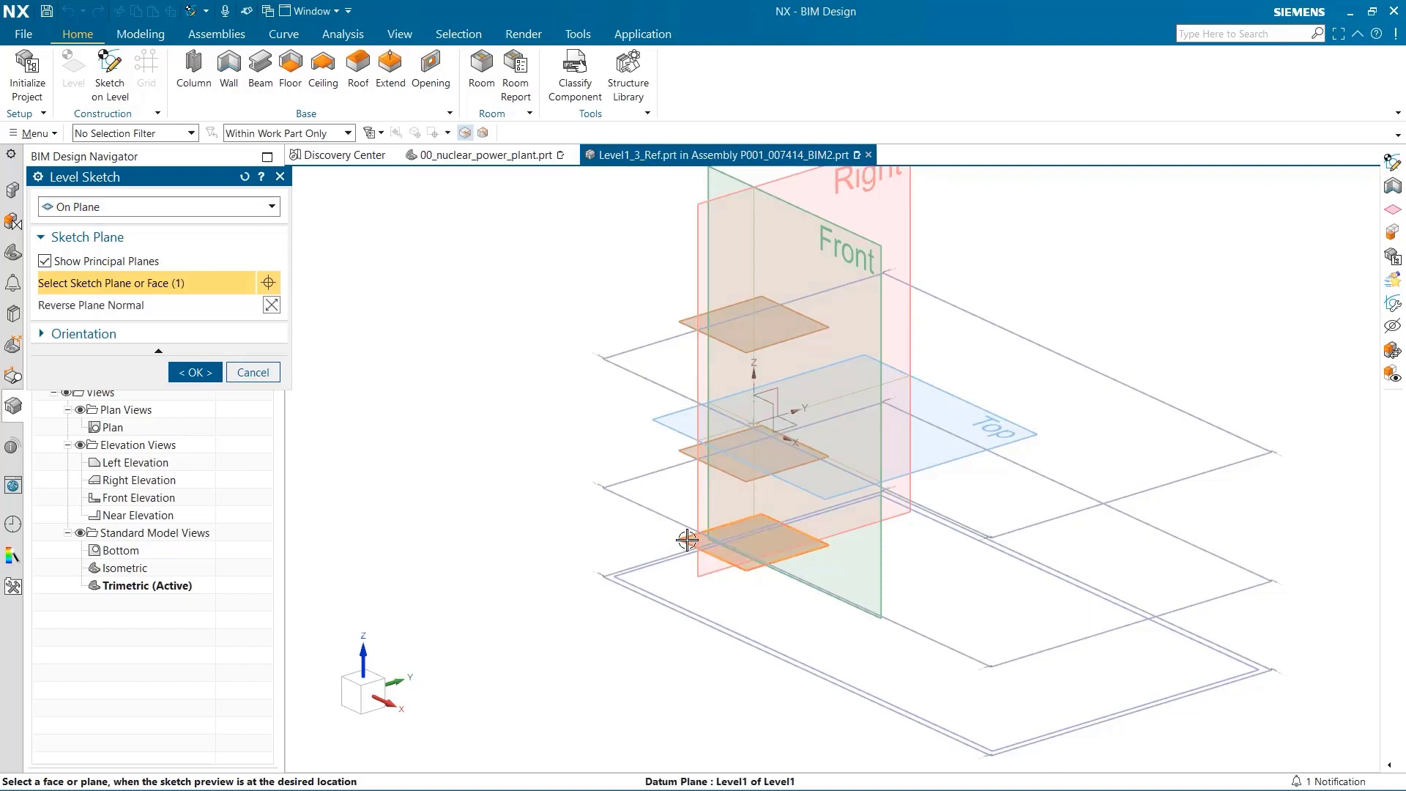
pyautogui.click(210, 374)
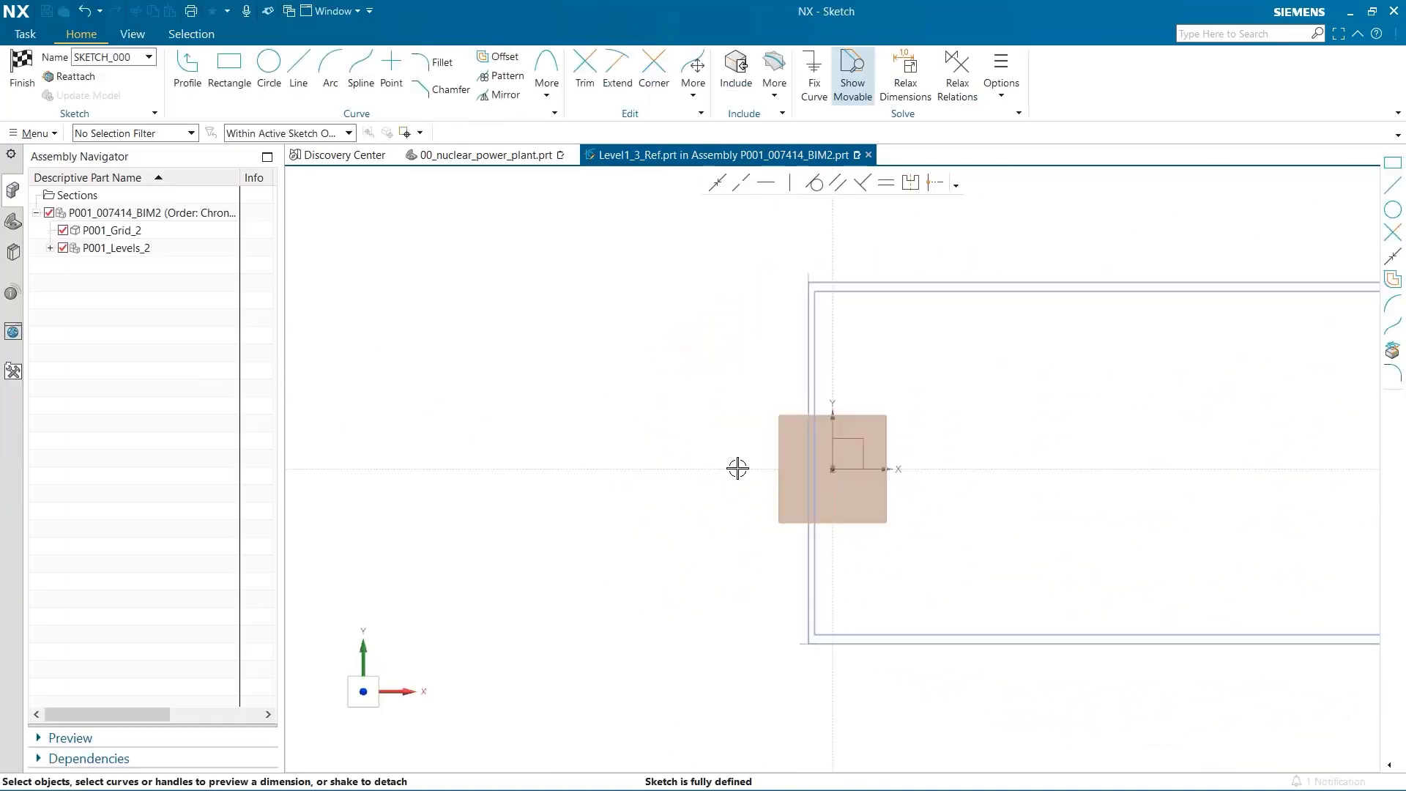
# Draw a rectangle corner to corner just inside the grid frame on Level1.
pyautogui.moveTo(726, 440)
pyautogui.keyDown('shift'); pyautogui.mouseDown(button='middle')
pyautogui.moveTo(612, 427)
pyautogui.moveTo(480, 461)
pyautogui.mouseUp(button='middle'); pyautogui.keyUp('shift')
pyautogui.scroll(1, 488, 432)
pyautogui.keyDown('shift'); pyautogui.moveTo(839, 525); pyautogui.dragTo(732, 471, button='middle'); pyautogui.keyUp('shift')
pyautogui.click(234, 67)
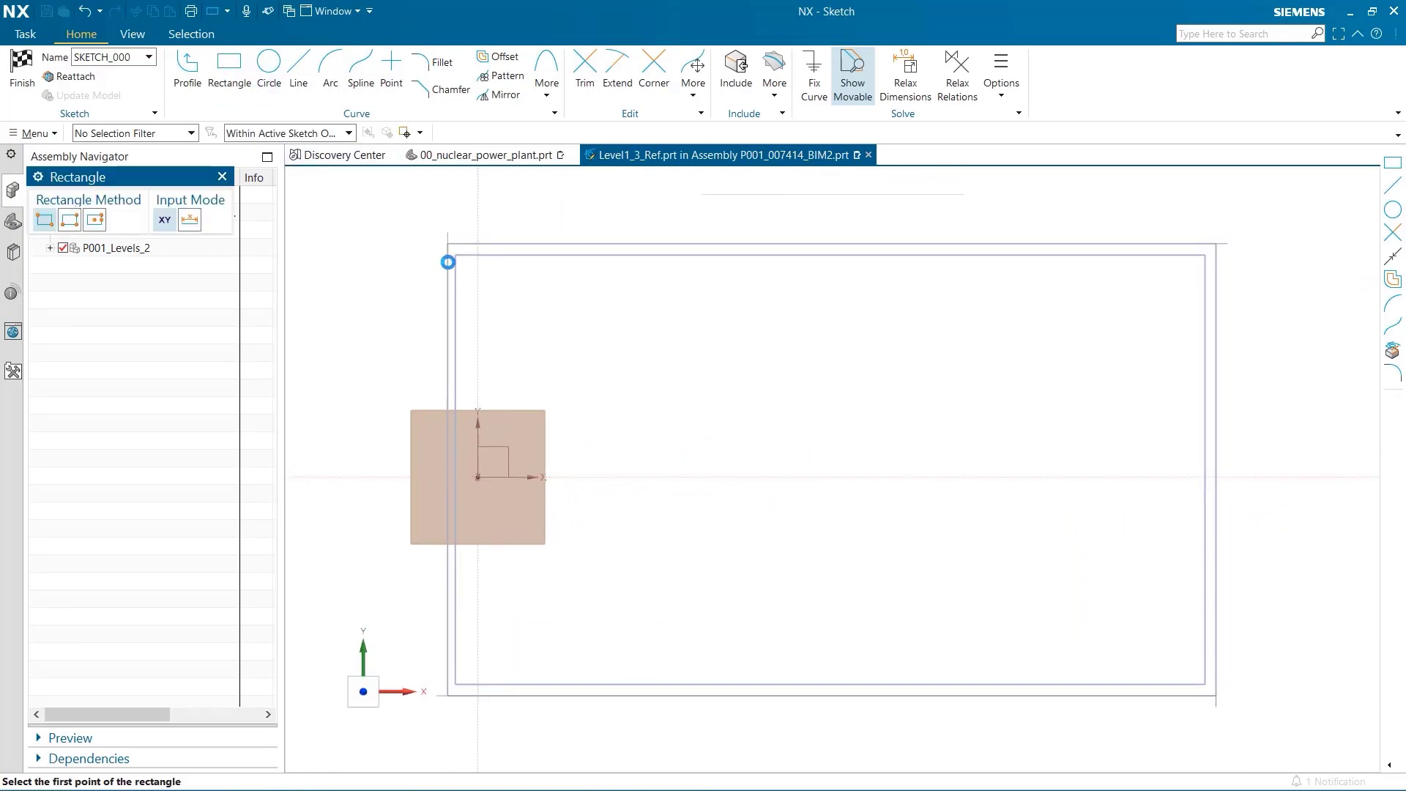
pyautogui.click(456, 254)
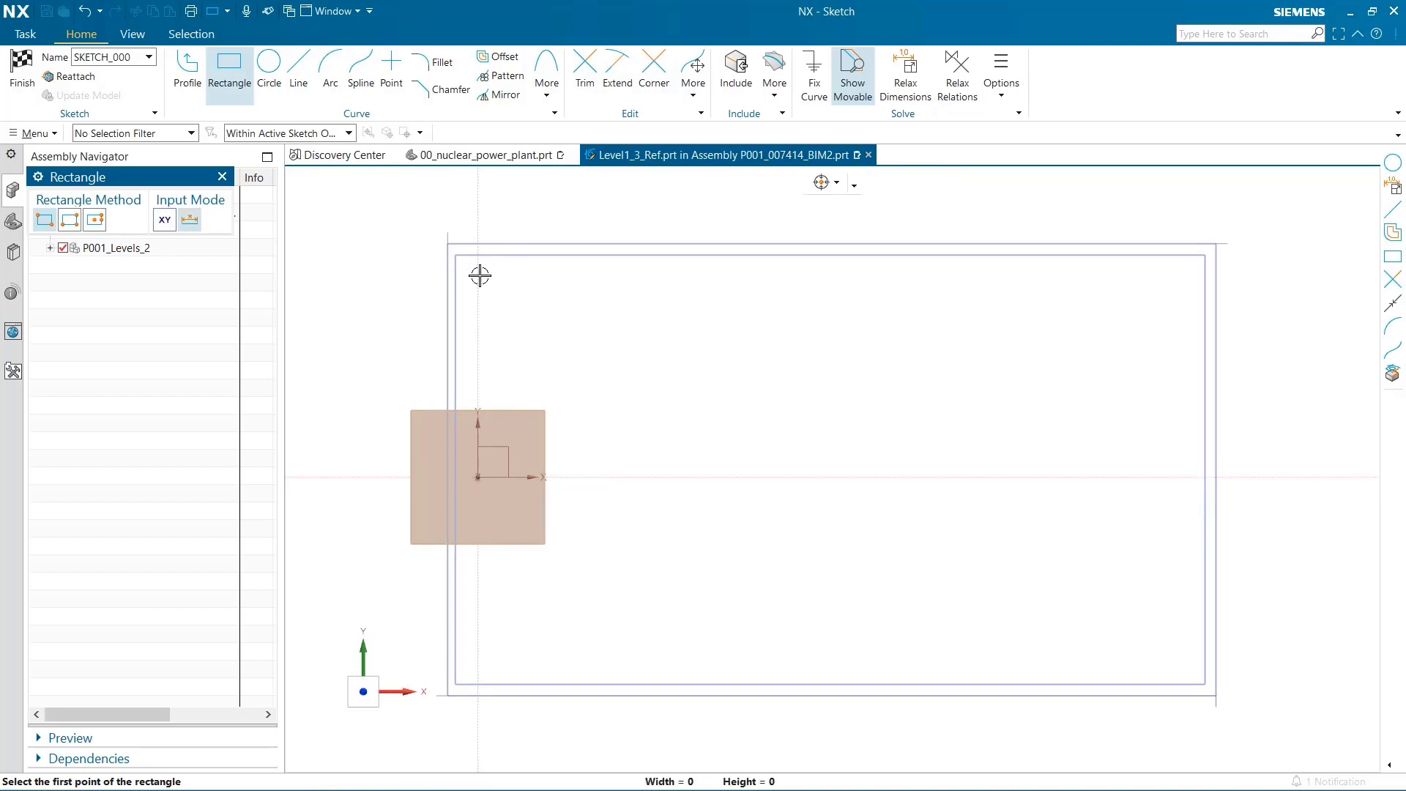
pyautogui.click(1204, 682)
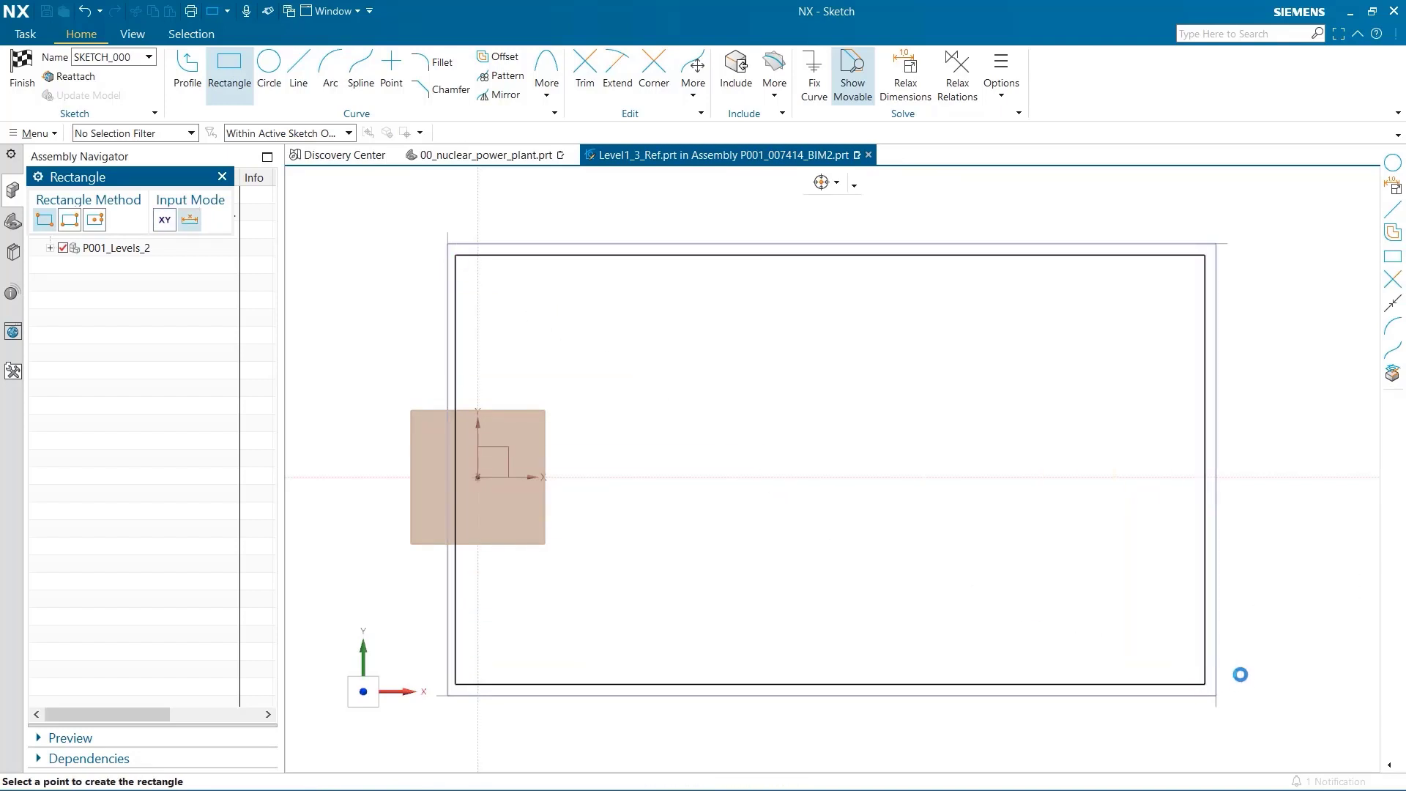
pyautogui.press('Escape')
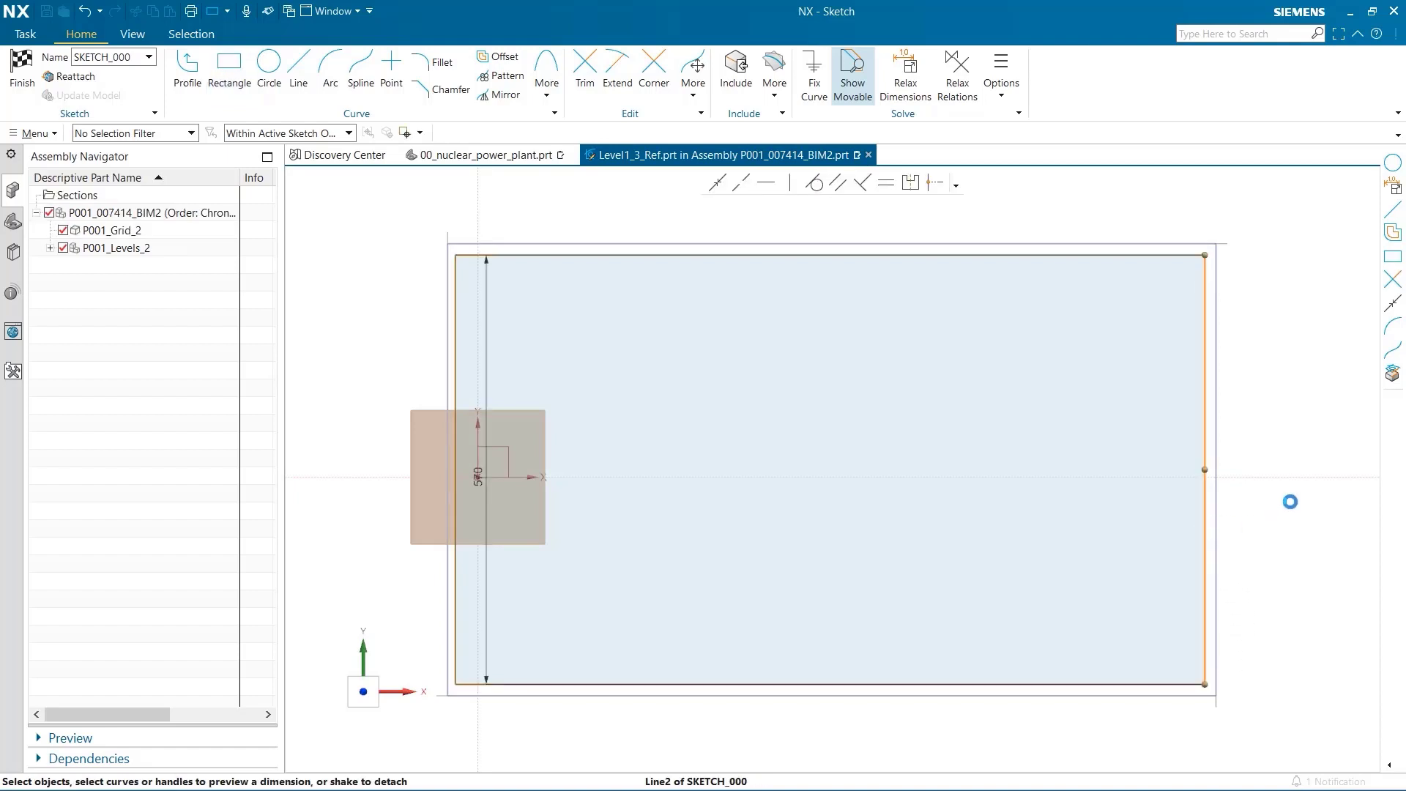
# Dimension the rectangle 570 high and change its width from 995 to 983.282.
pyautogui.click(1205, 467)
pyautogui.click(1233, 466)
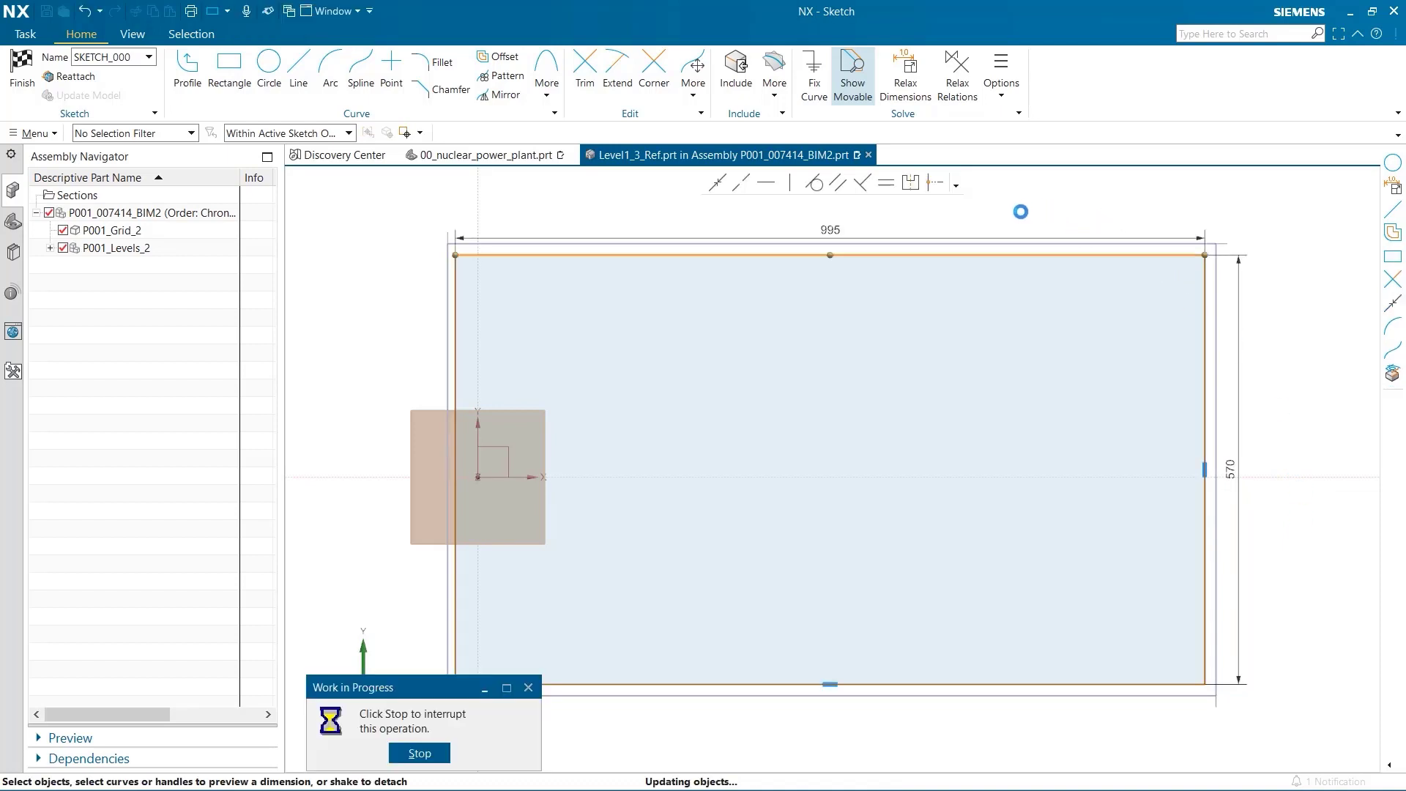
pyautogui.doubleClick(835, 226)
pyautogui.write('983.28')
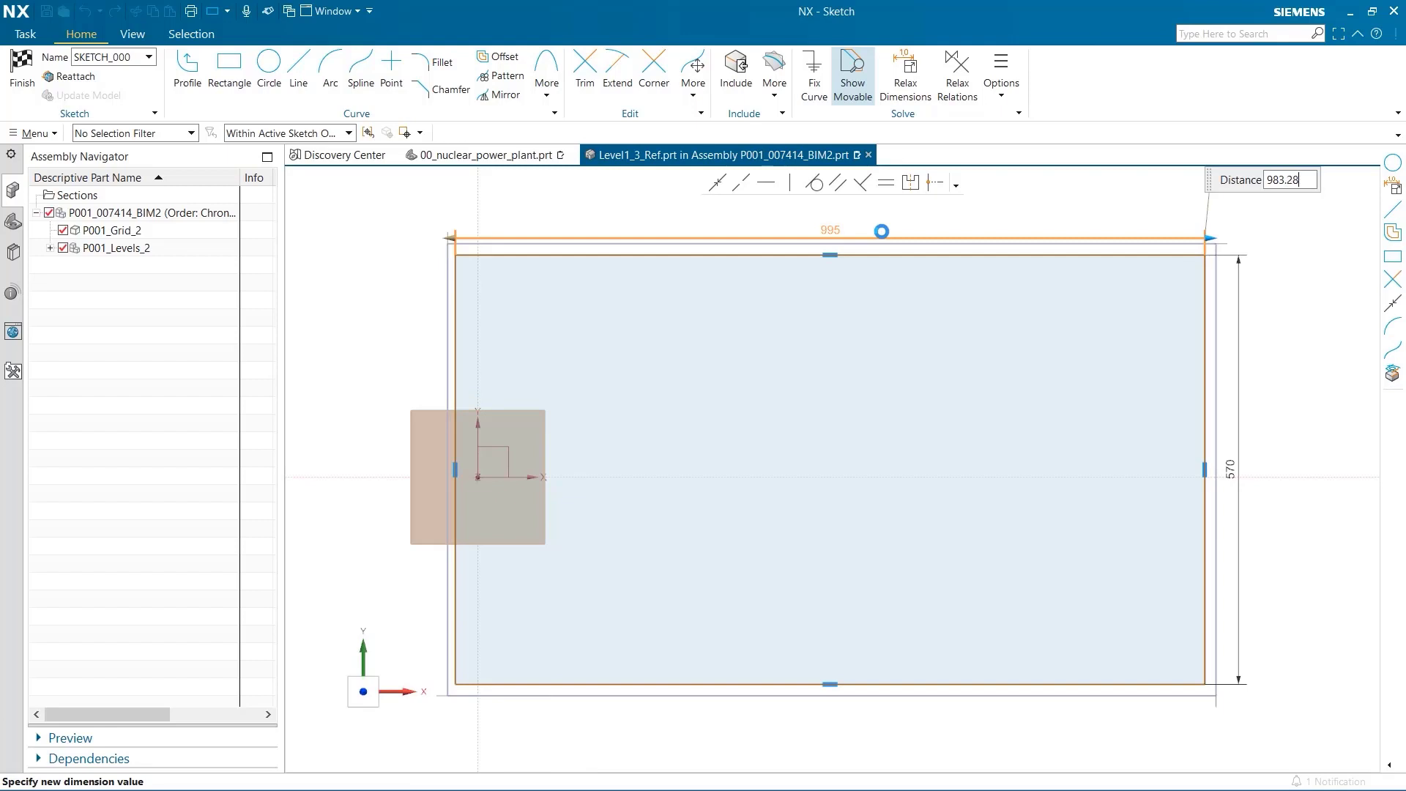
pyautogui.write('2')
pyautogui.press('Return')
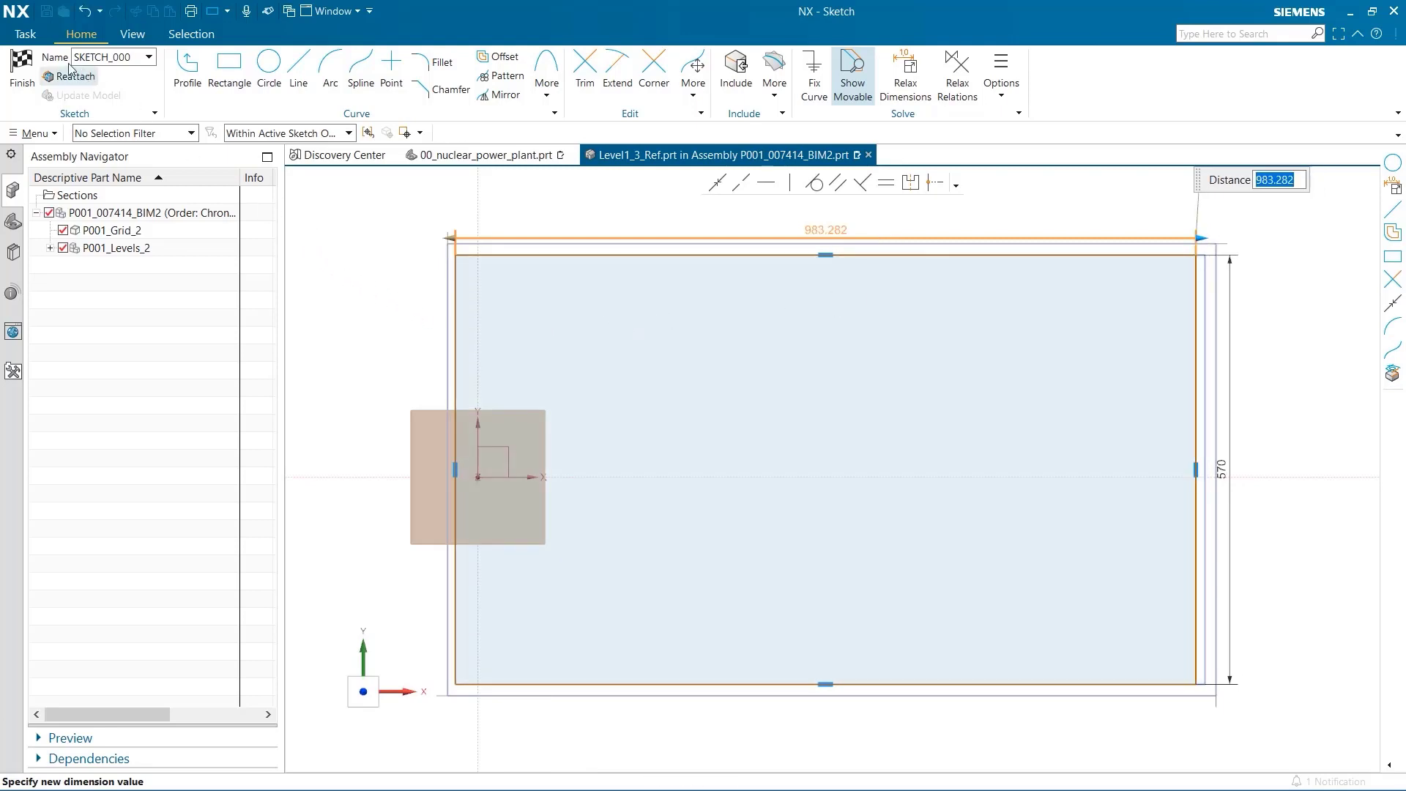
pyautogui.press('Escape')
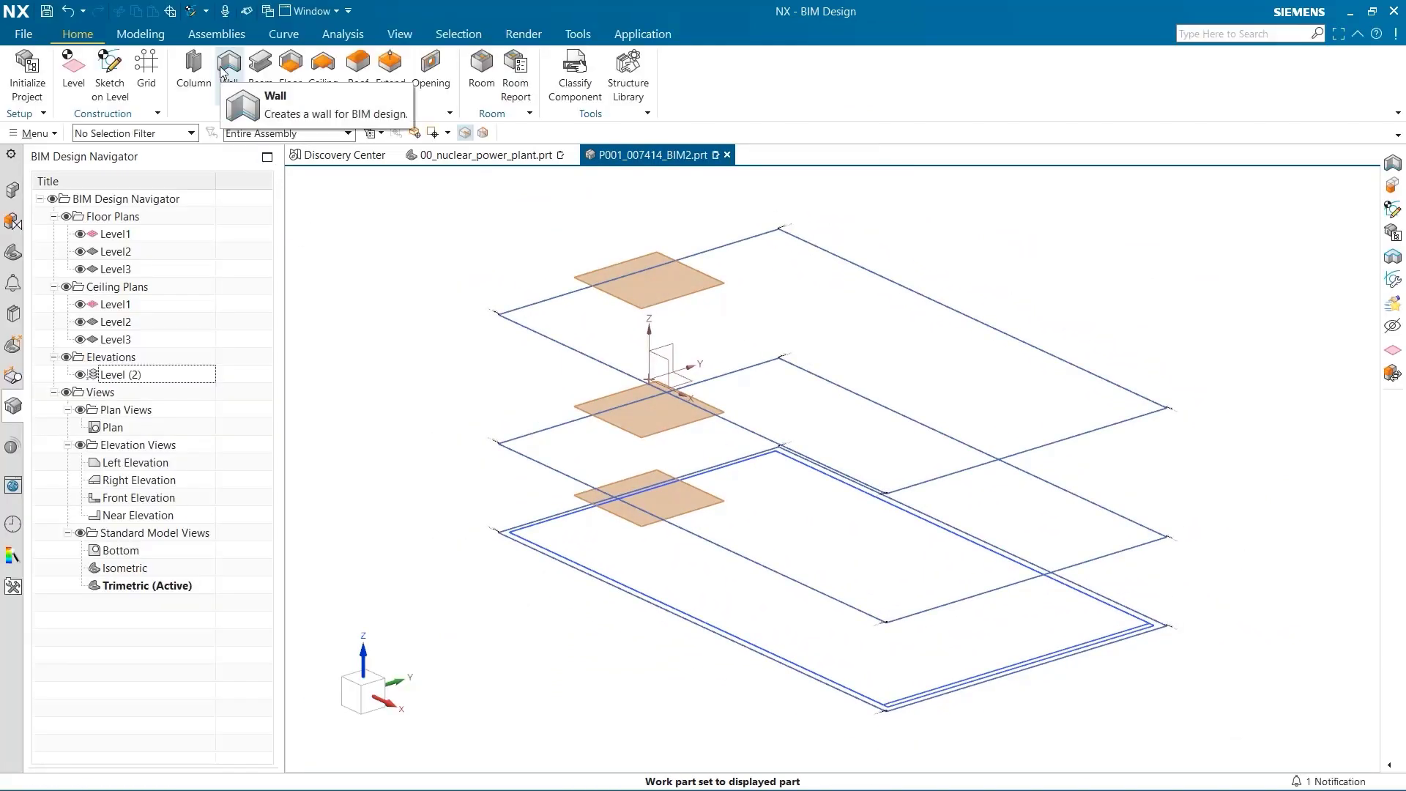
# Set up a wall along the Level1 rectangle's sketch line, running up to Level3.
pyautogui.click(224, 71)
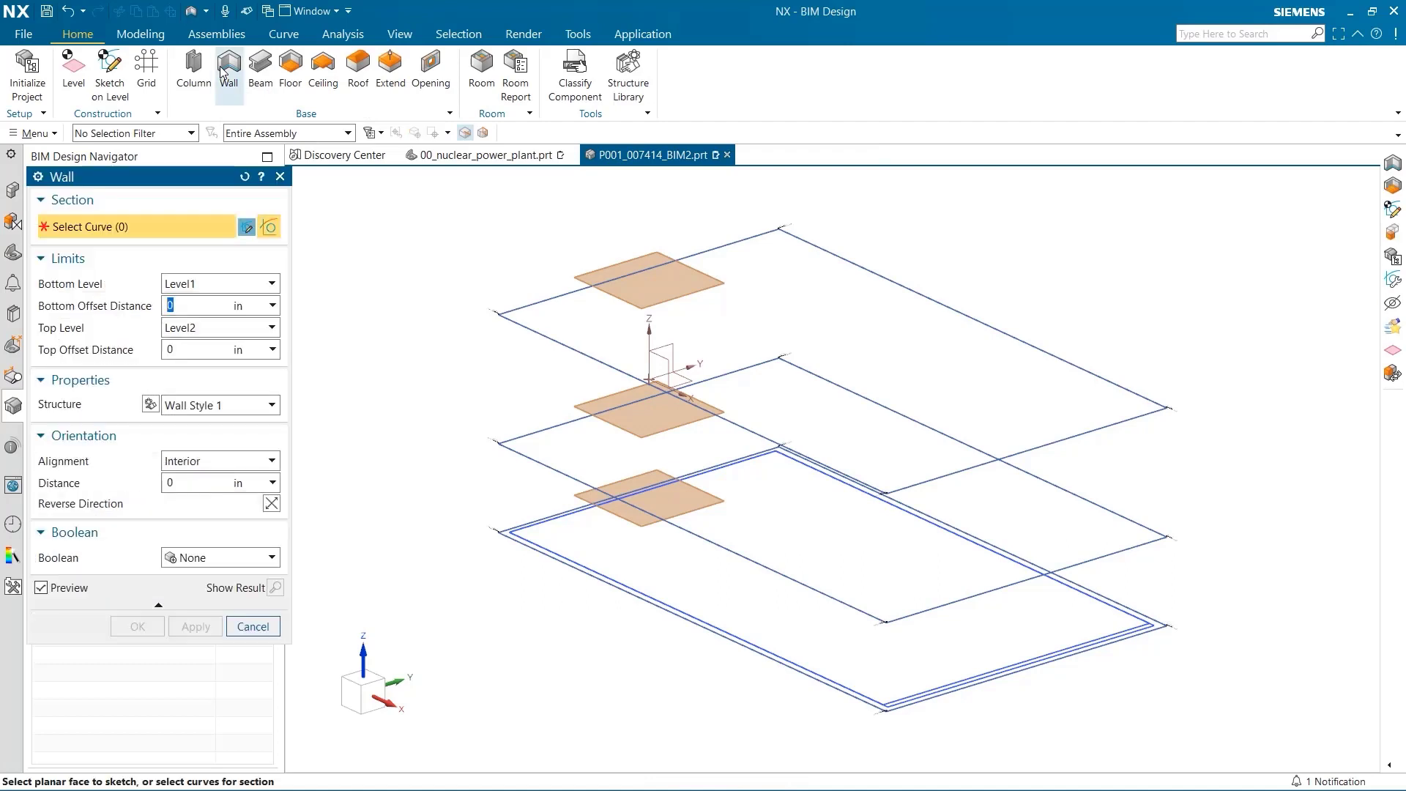
pyautogui.click(536, 545)
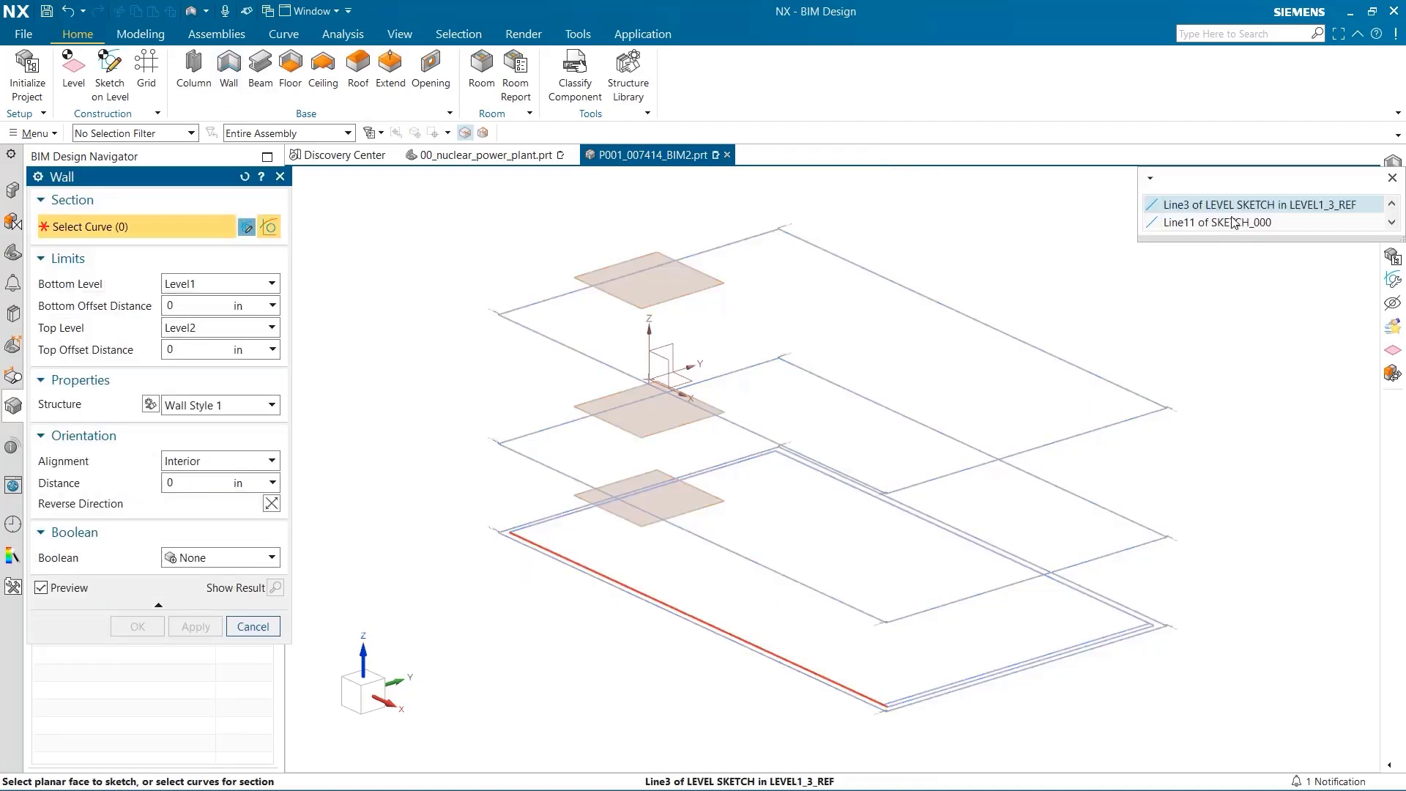
pyautogui.click(1230, 205)
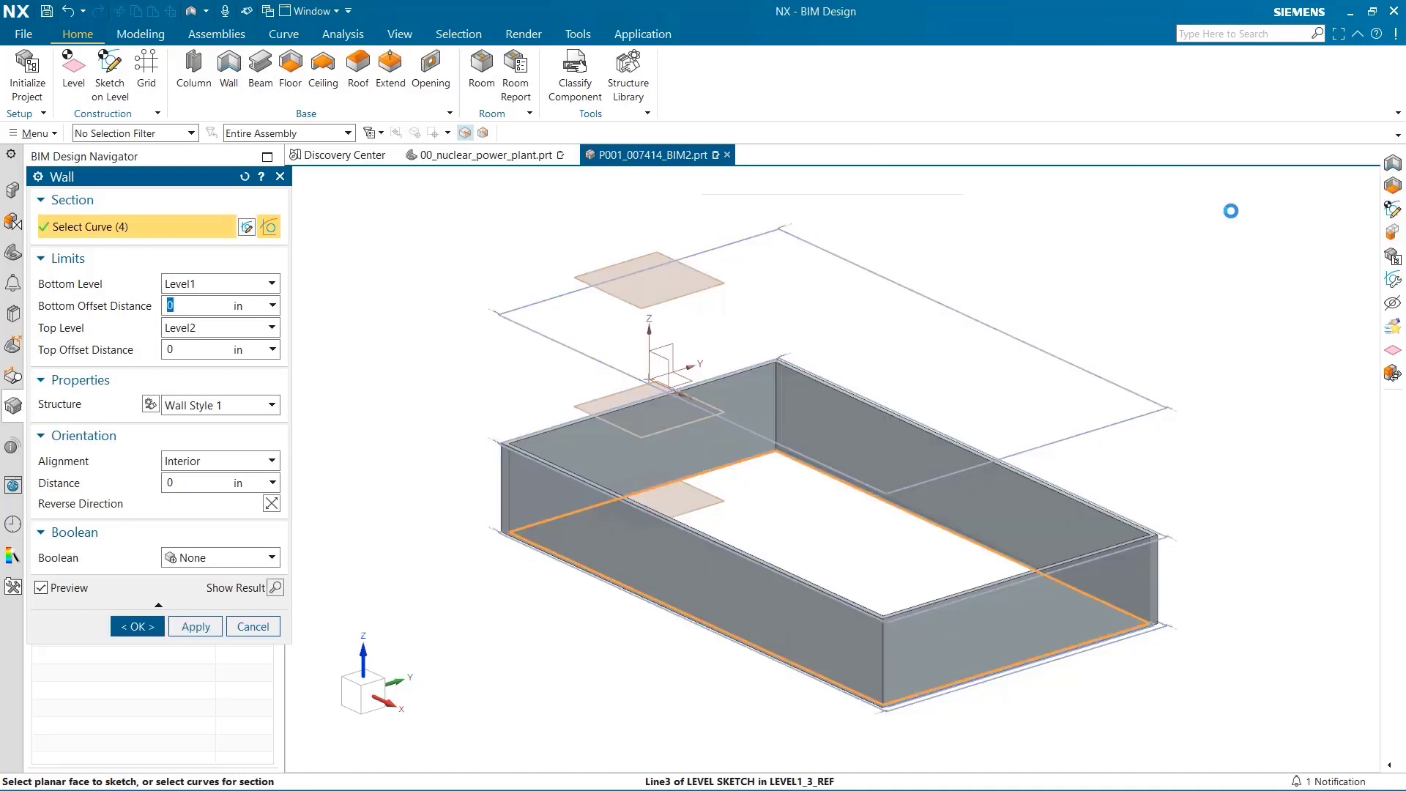
pyautogui.click(271, 330)
pyautogui.click(260, 376)
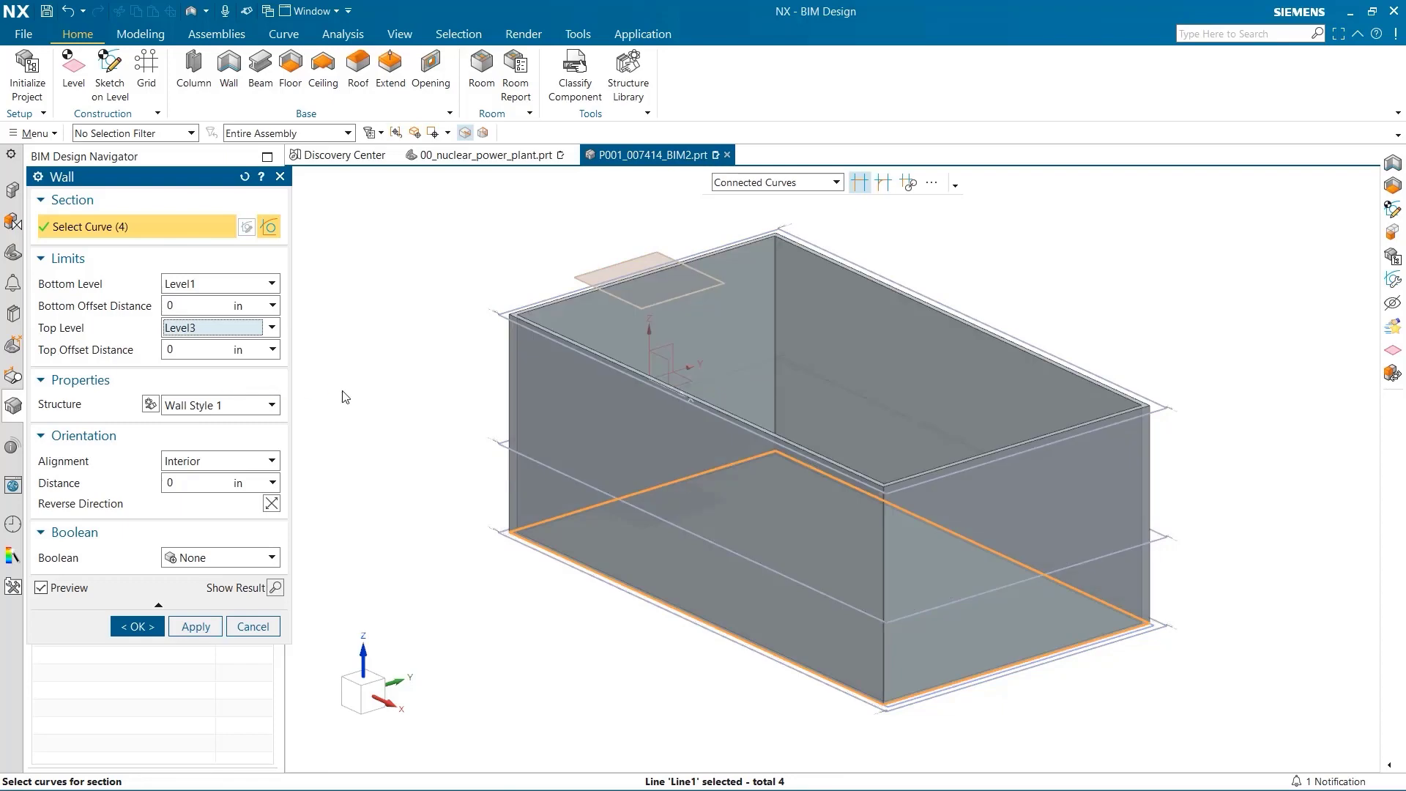
# Create the perimeter wall, then view it in the 00_nuclear_power_plant assembly.
pyautogui.scroll(5, 509, 324)
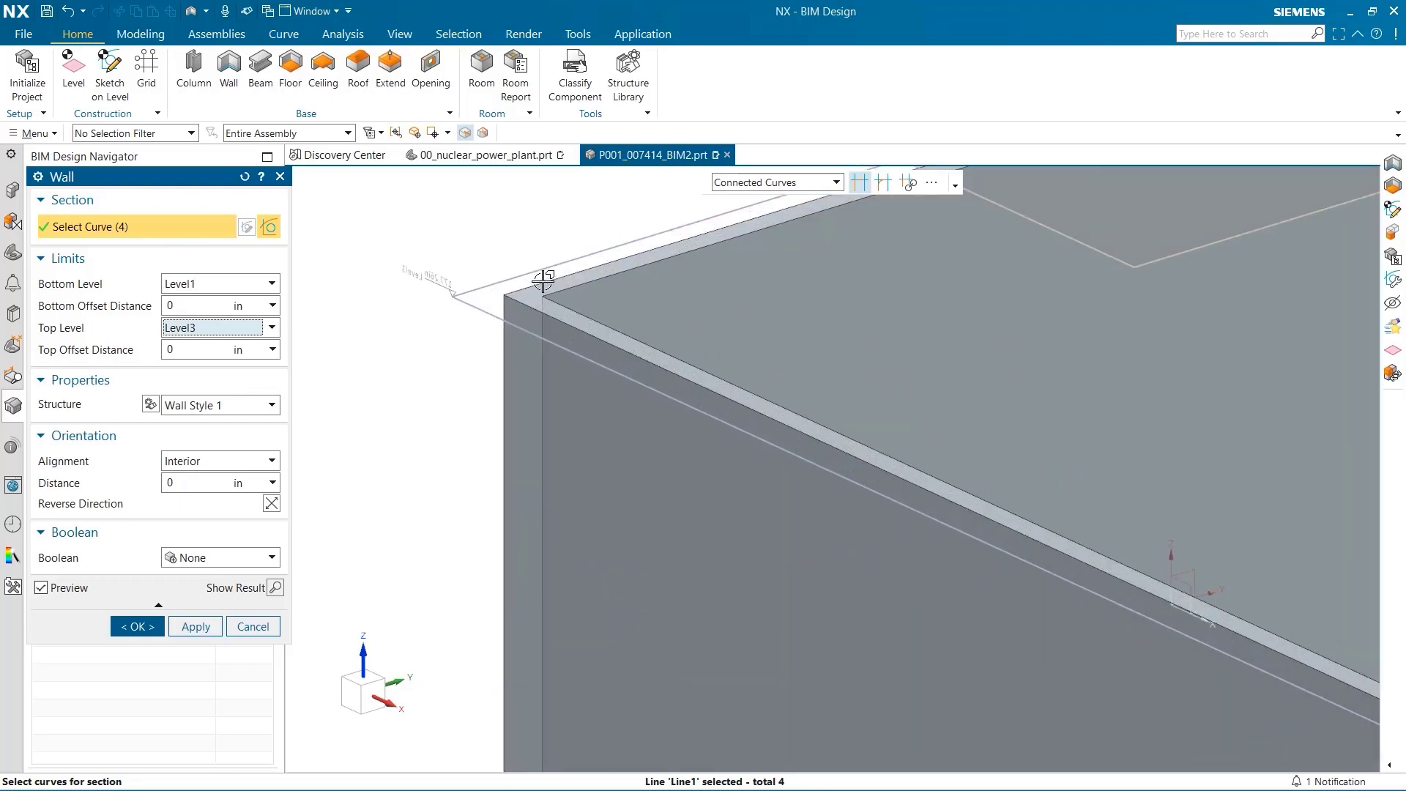
pyautogui.scroll(2, 473, 317)
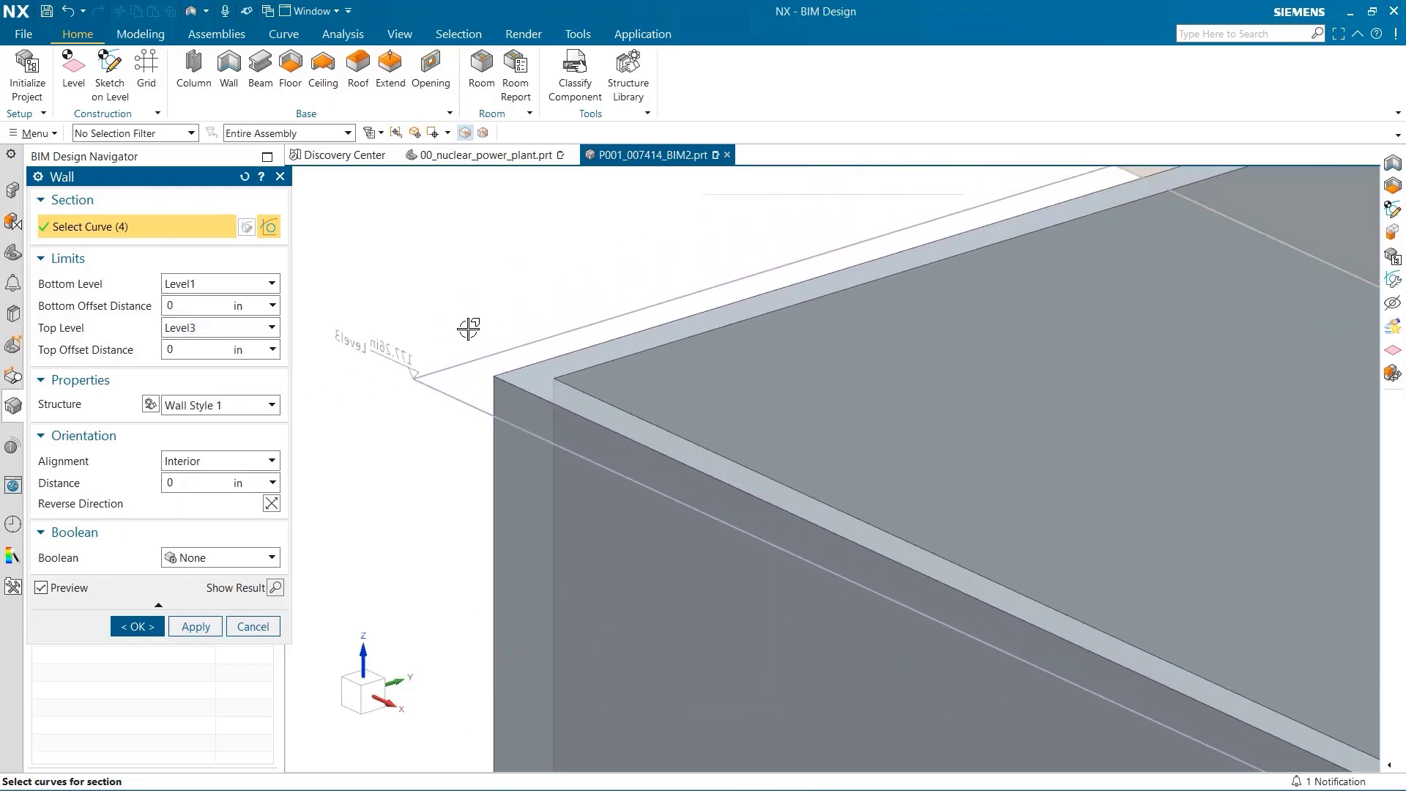
pyautogui.moveTo(467, 332); pyautogui.dragTo(461, 409, button='middle')
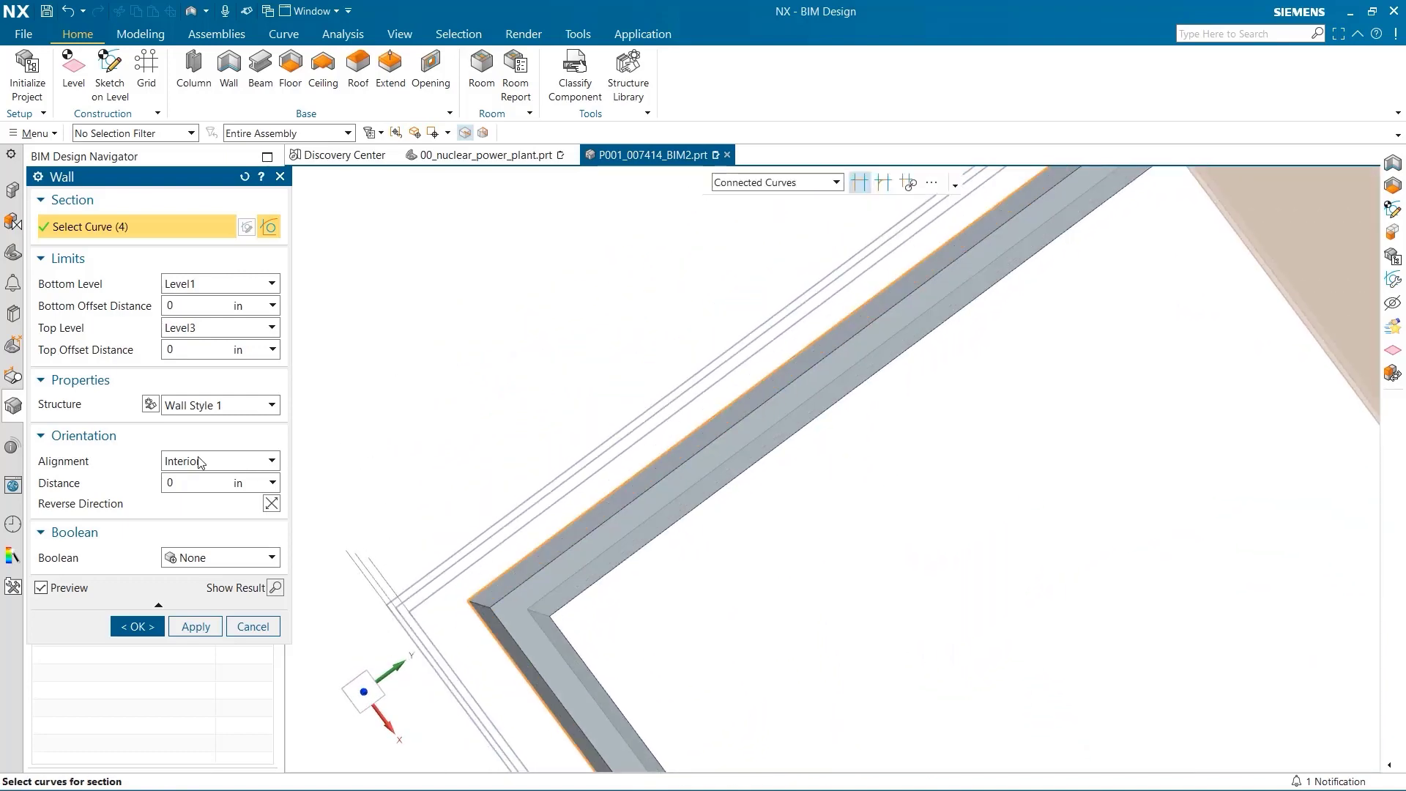
pyautogui.click(137, 626)
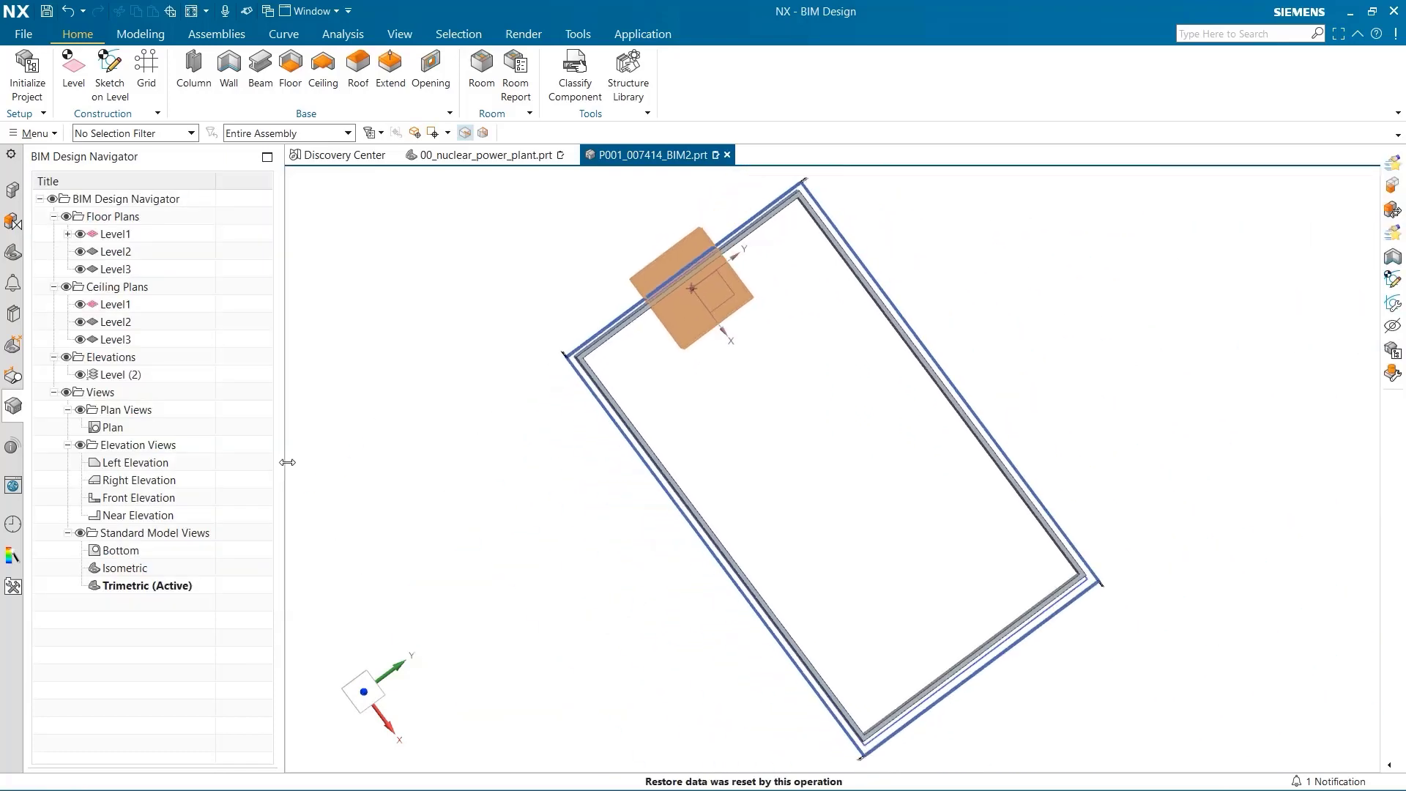
pyautogui.moveTo(558, 470); pyautogui.dragTo(572, 390, button='middle')
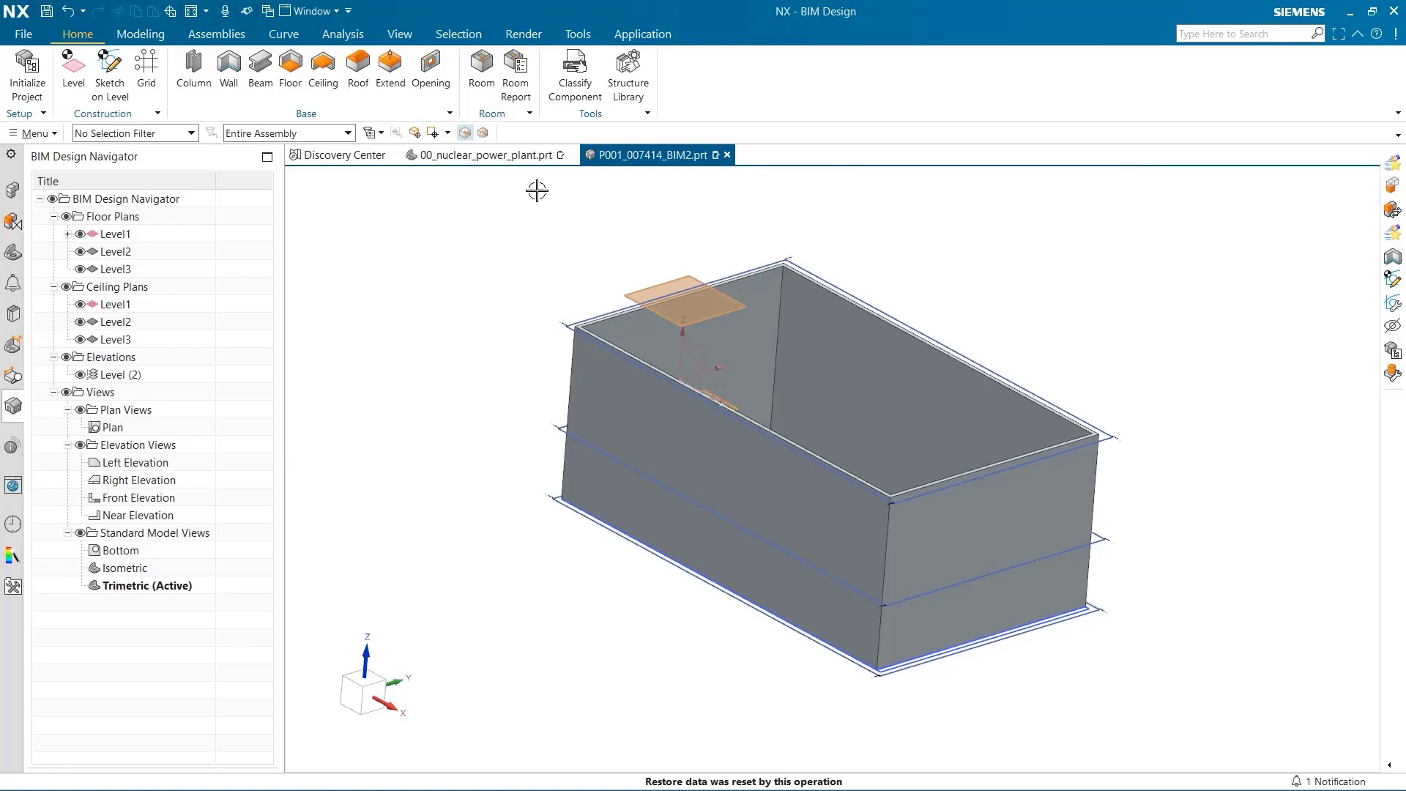
pyautogui.click(517, 156)
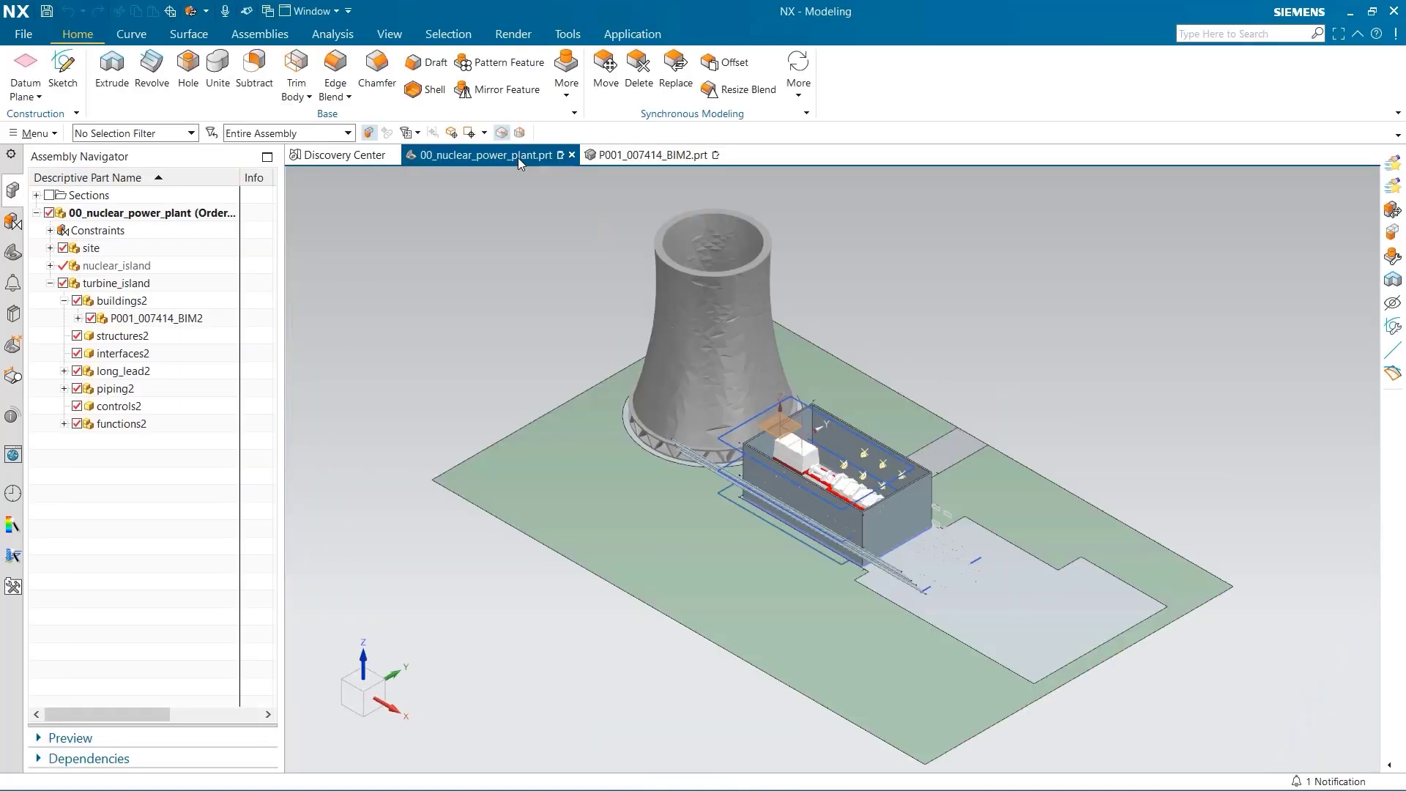
pyautogui.scroll(5, 870, 432)
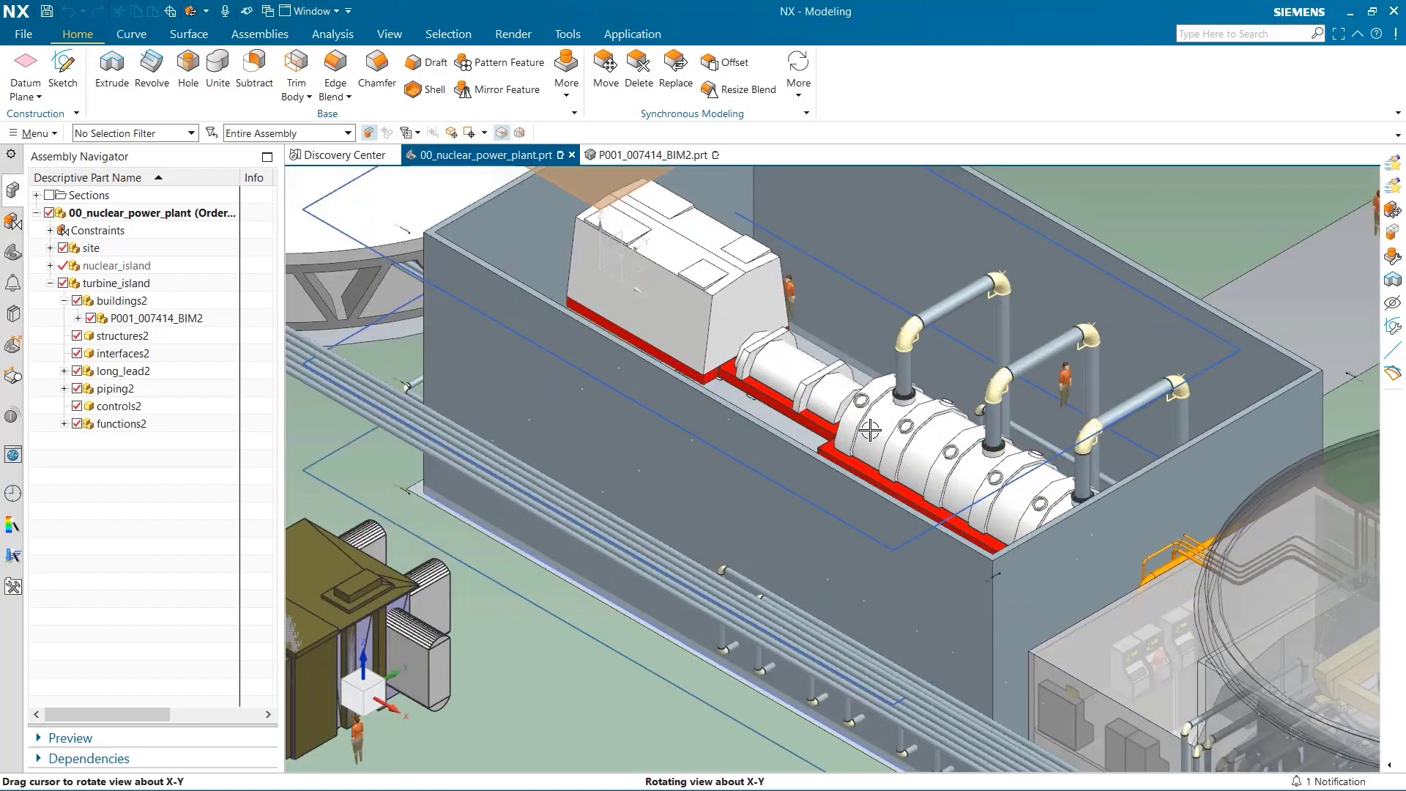
pyautogui.moveTo(869, 432)
pyautogui.mouseDown(button='middle')
pyautogui.moveTo(866, 481)
pyautogui.moveTo(866, 410)
pyautogui.mouseUp(button='middle')
pyautogui.scroll(-5, 866, 367)
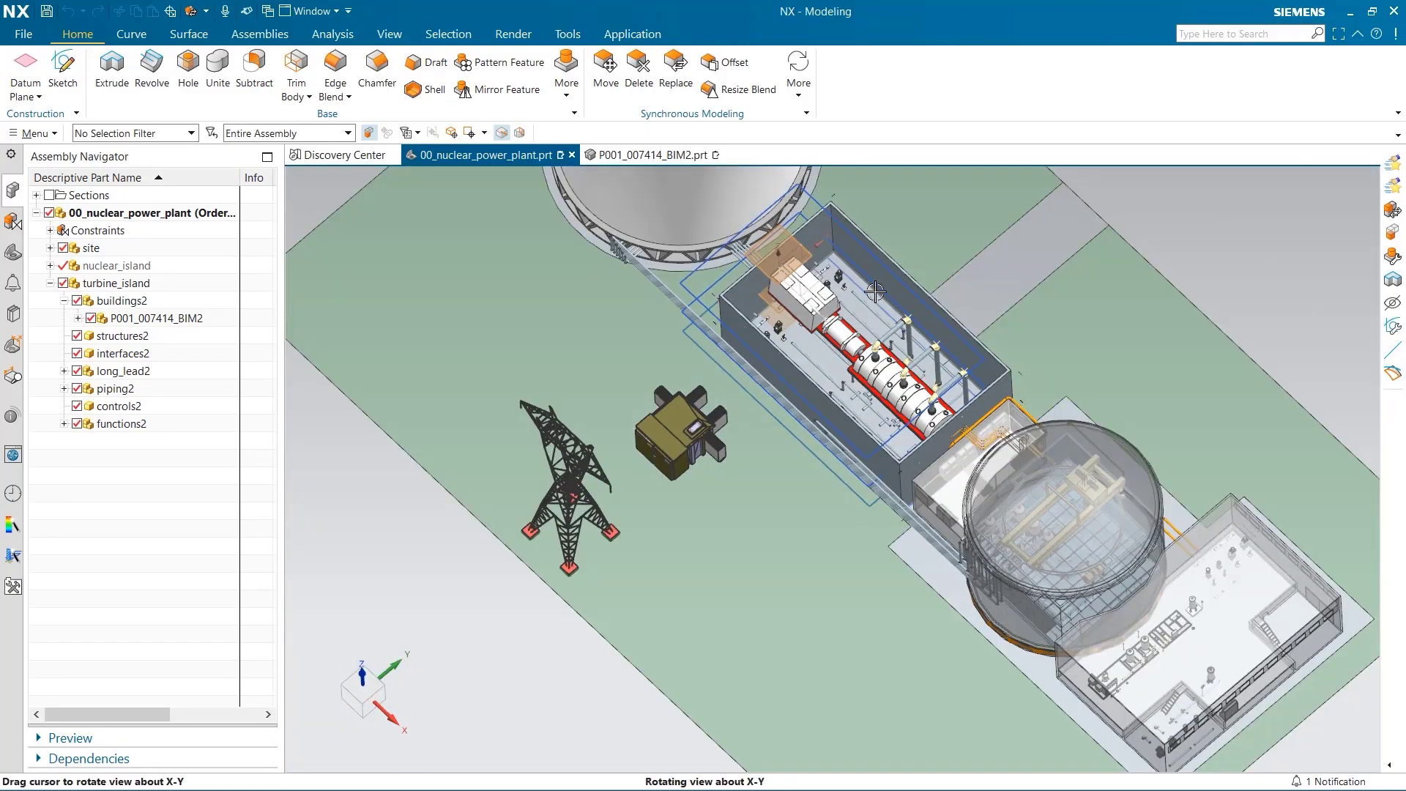
pyautogui.moveTo(875, 284); pyautogui.dragTo(847, 219, button='middle')
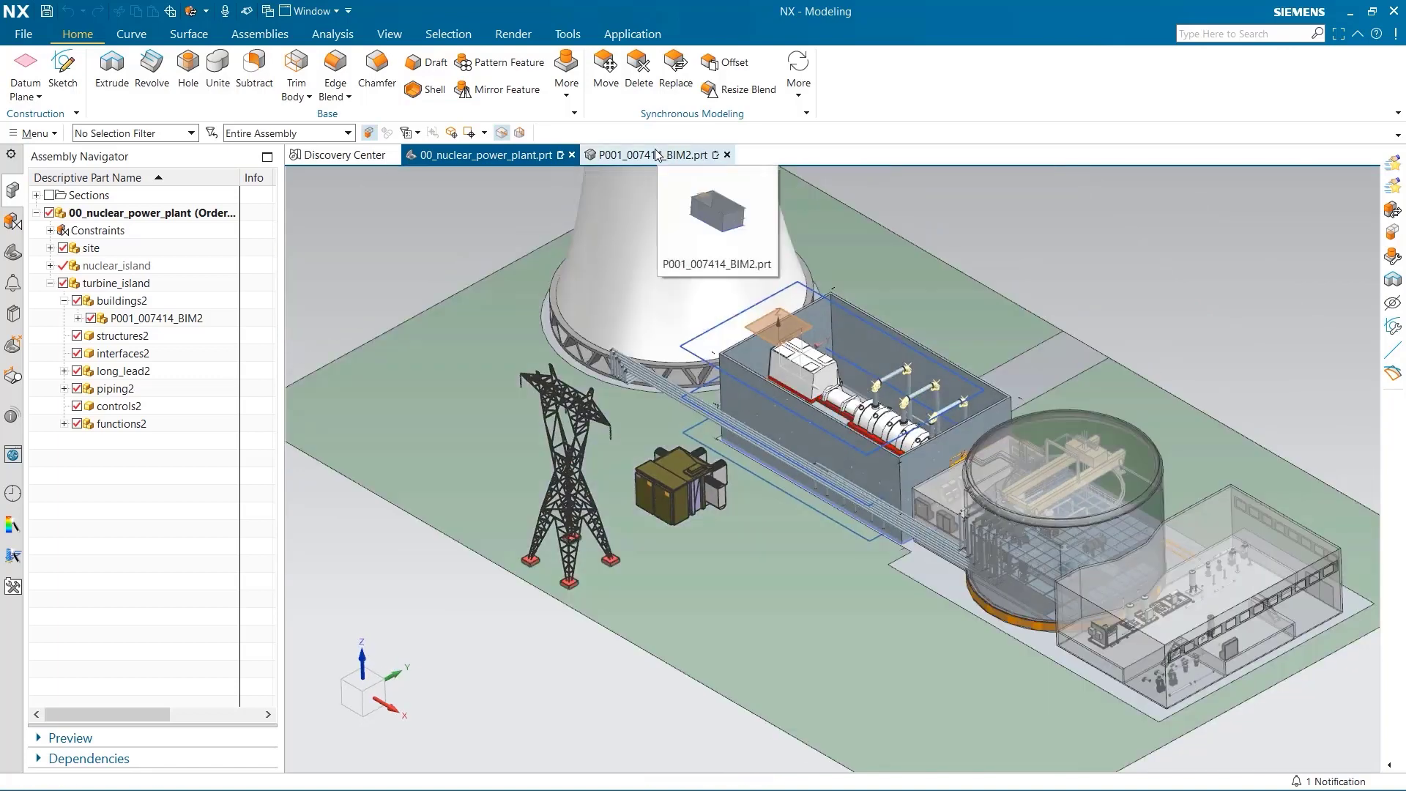
# Return to P001_007414_BIM2, make Level2 the work part, and start a Grid on it.
pyautogui.click(657, 154)
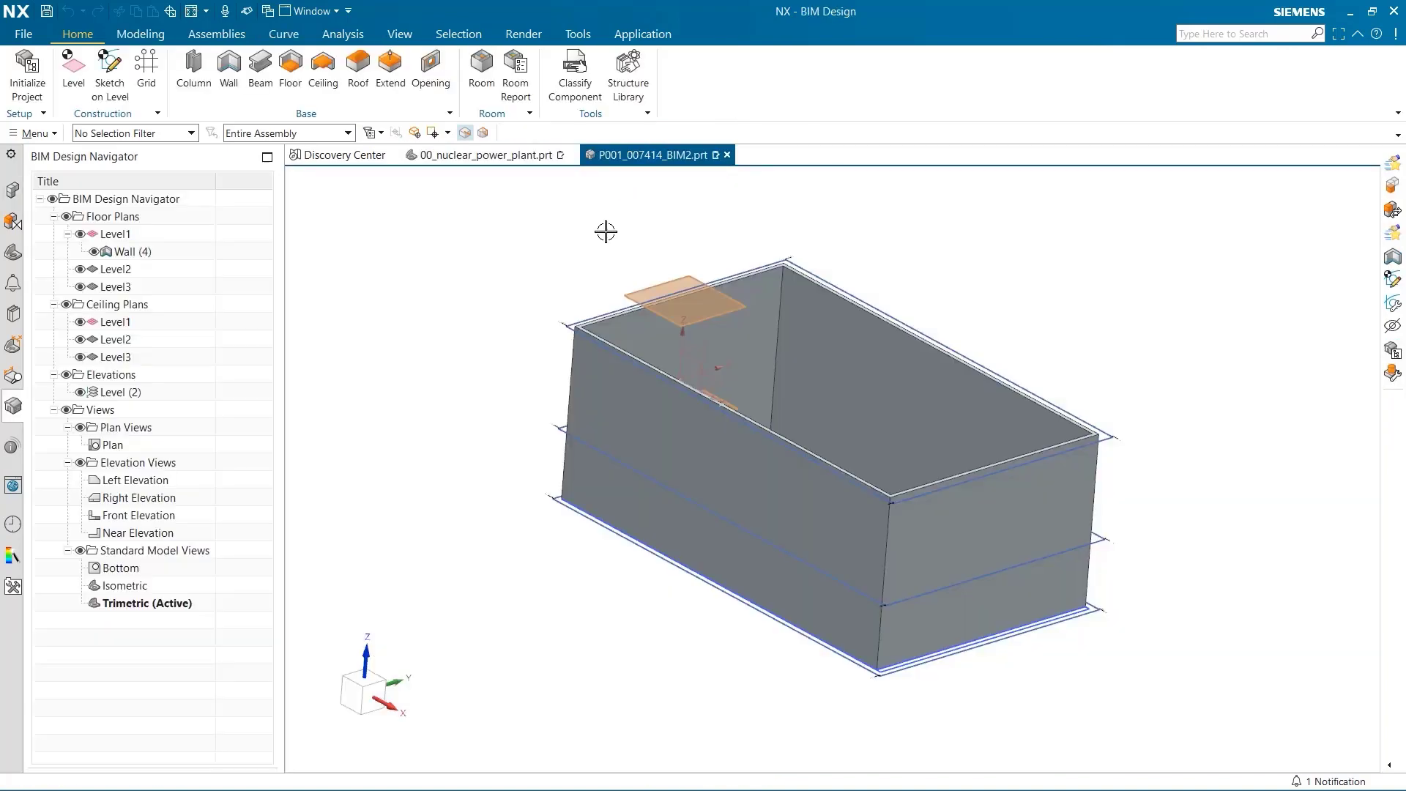
pyautogui.click(163, 270)
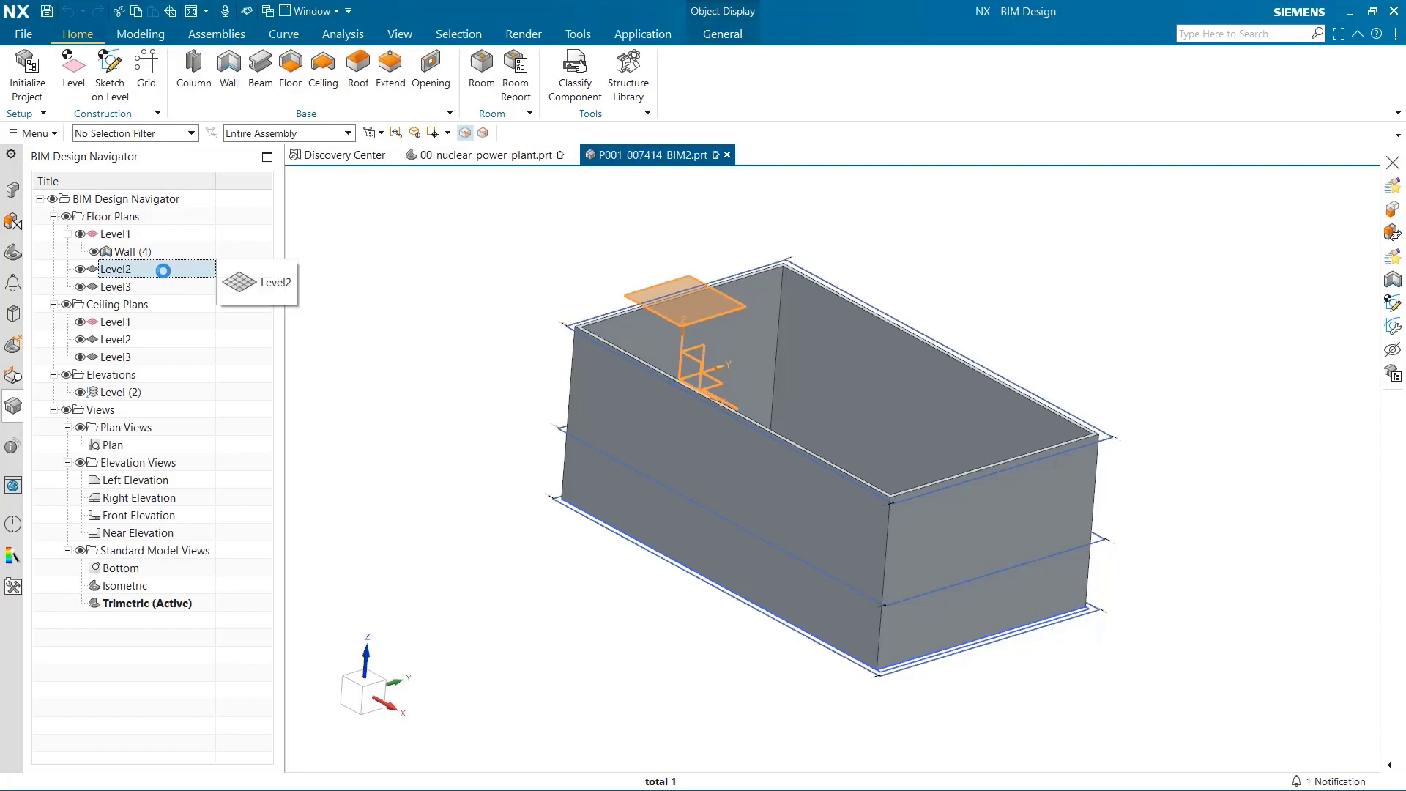
pyautogui.rightClick(163, 271)
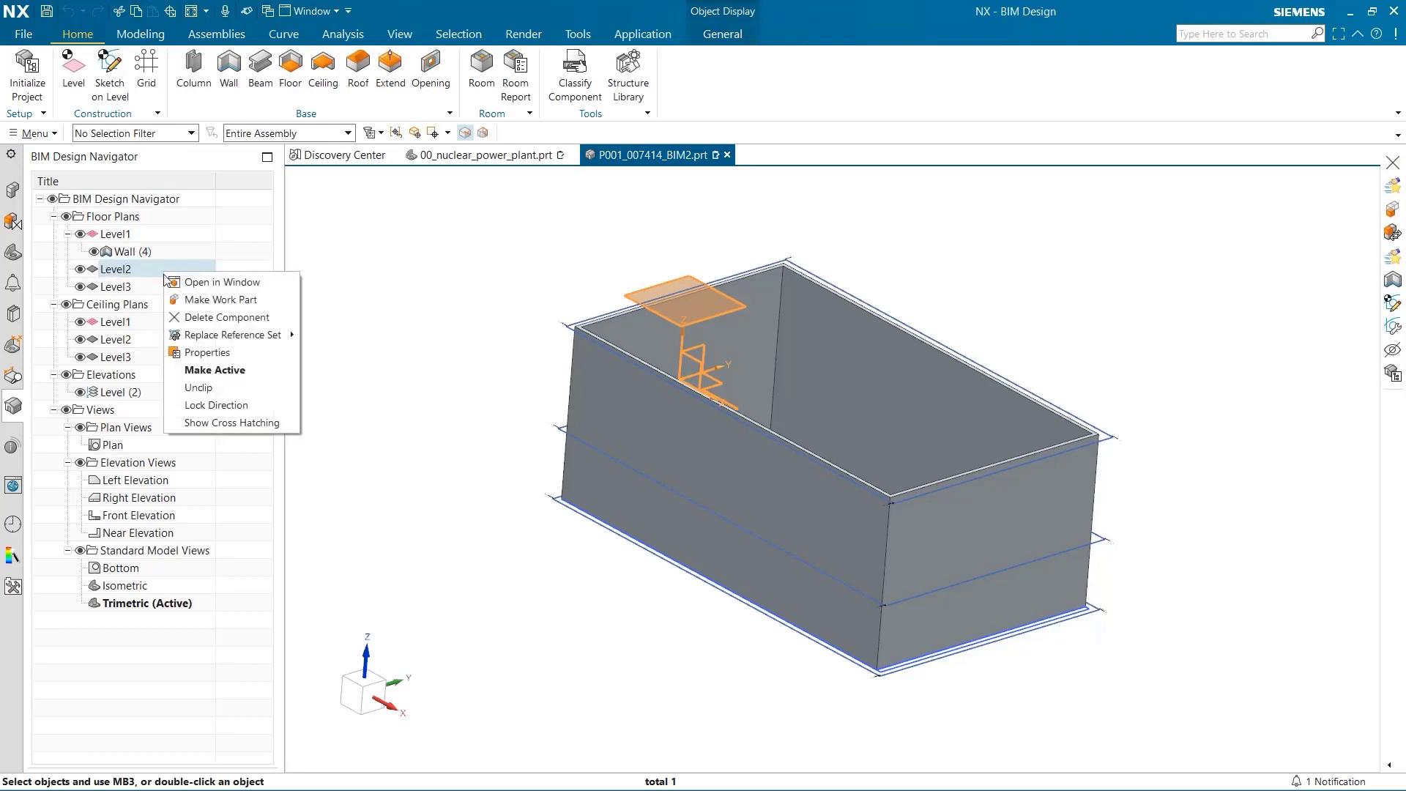
pyautogui.click(220, 298)
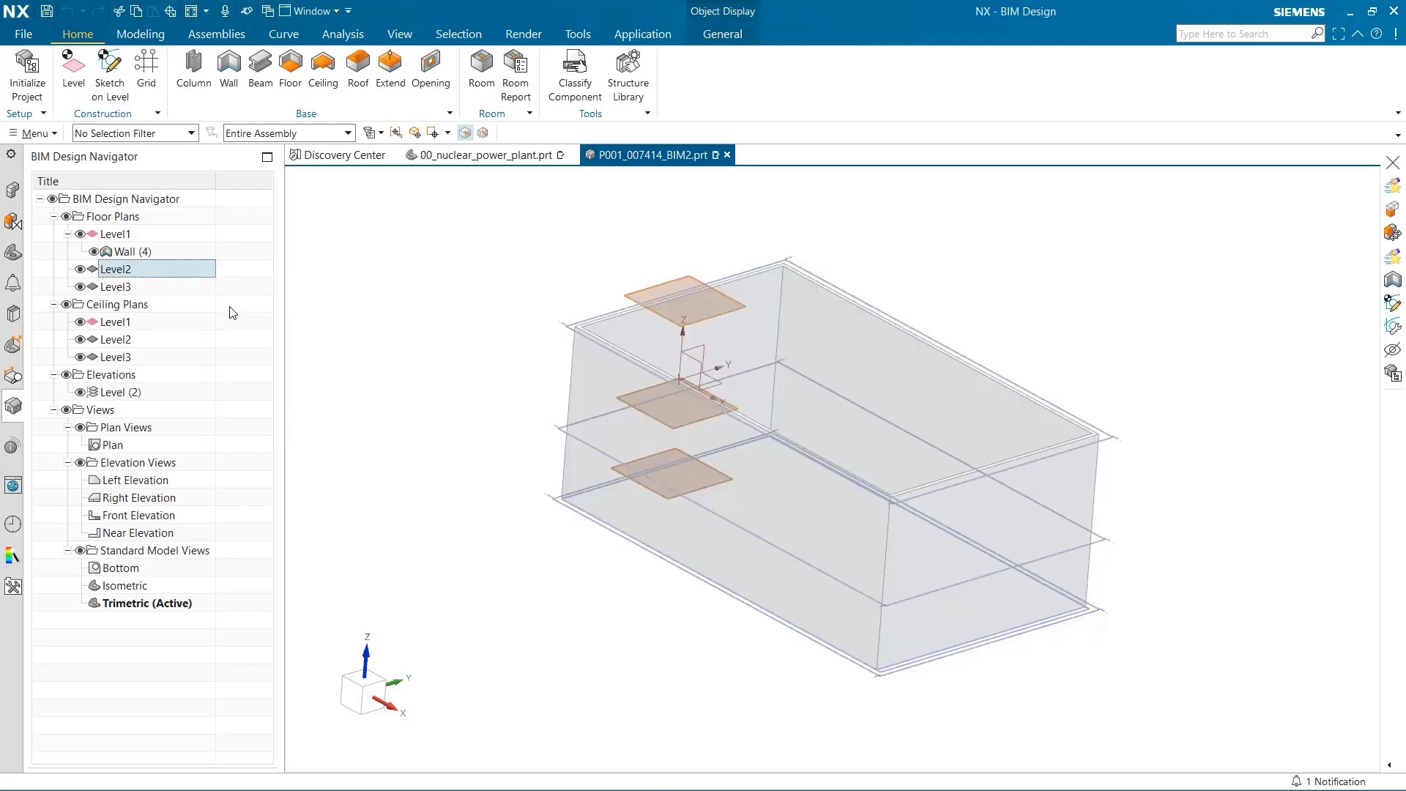
pyautogui.click(149, 70)
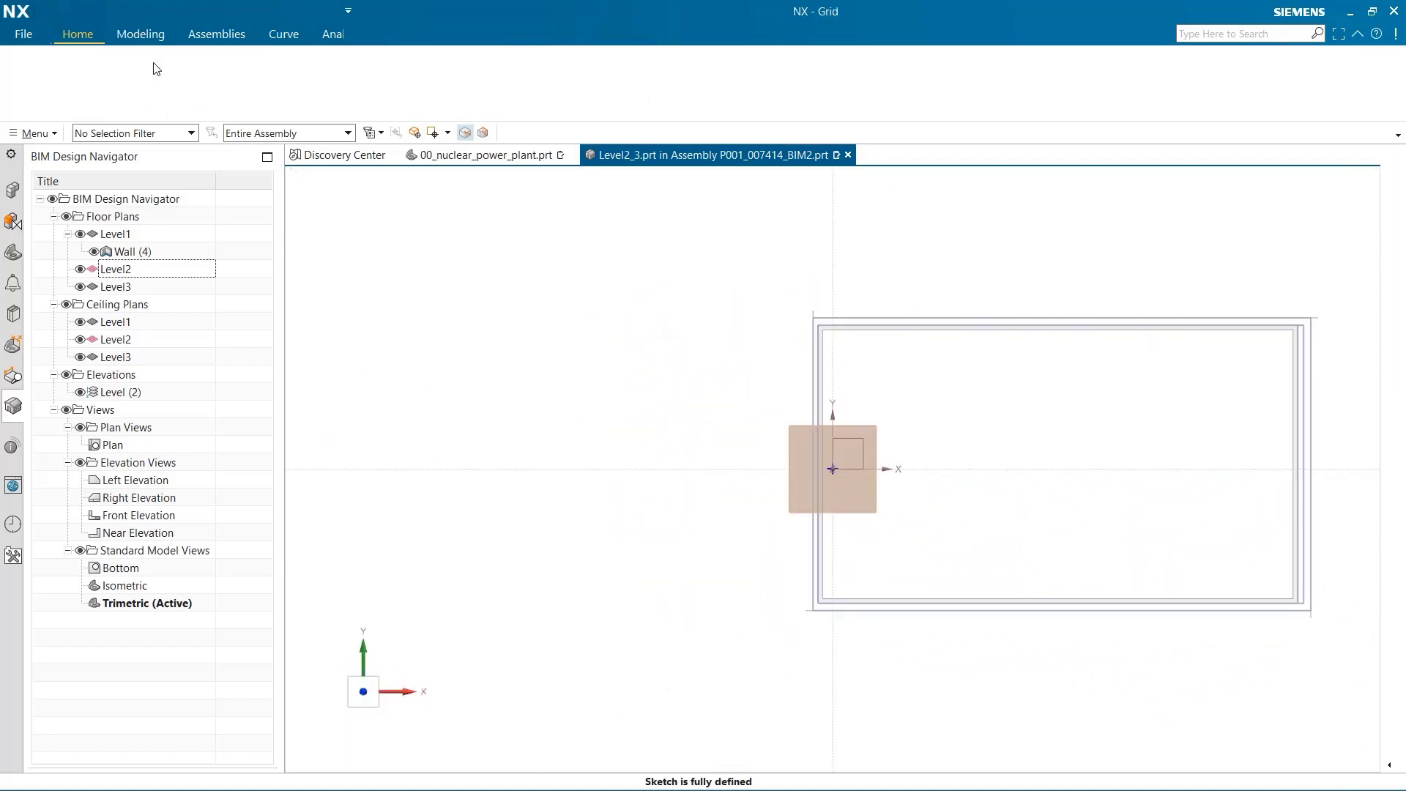
# Draw four vertical grid lines spanning the building outline from bottom to top.
pyautogui.click(153, 70)
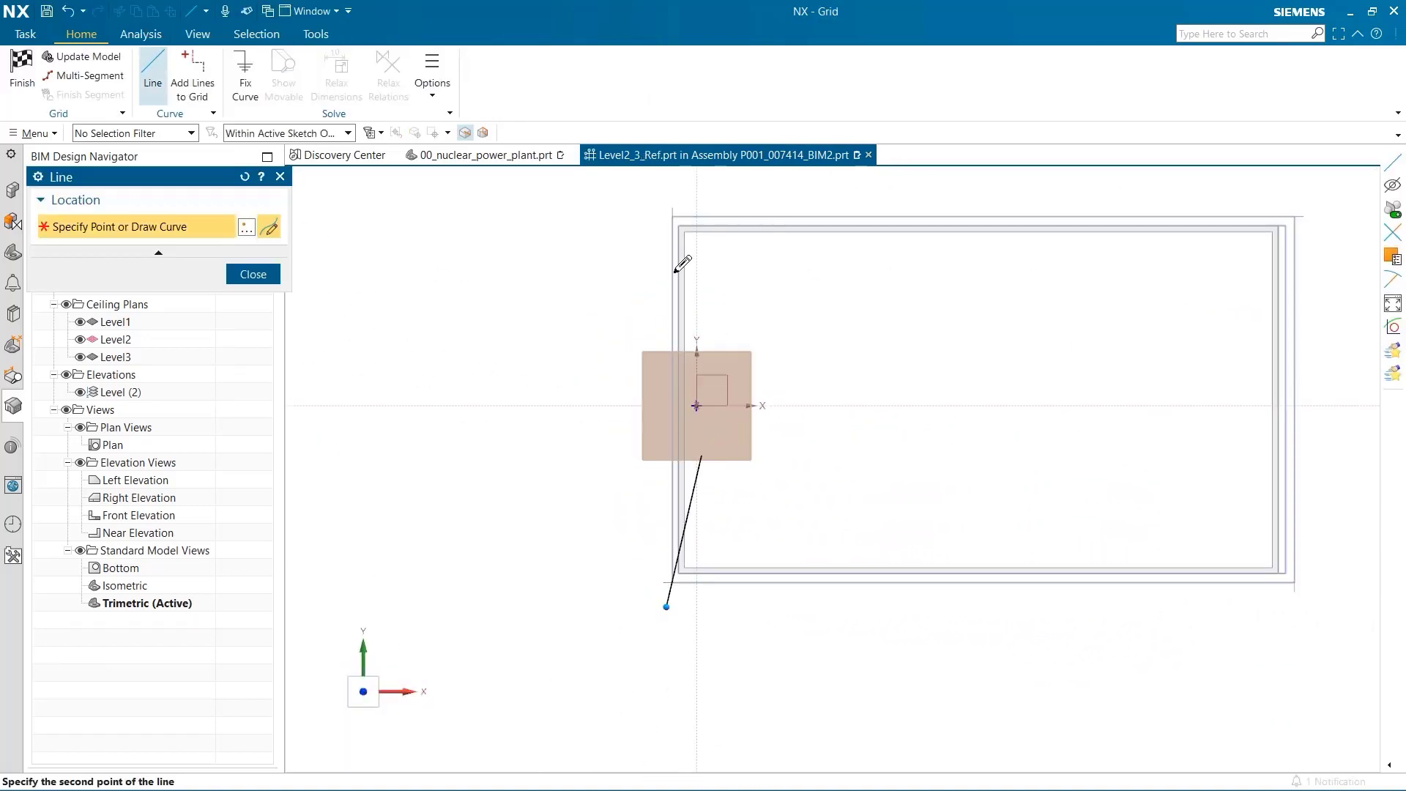
pyautogui.click(663, 191)
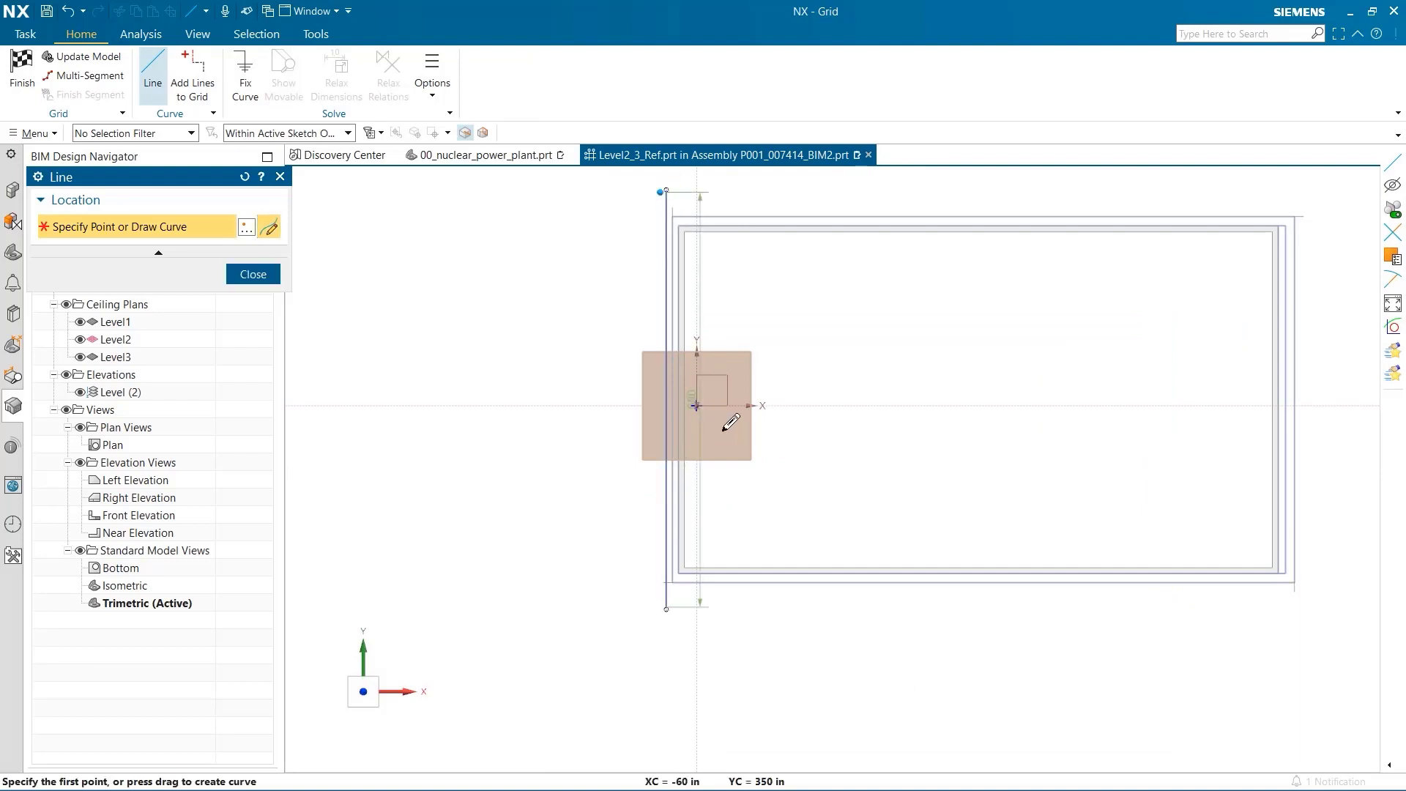
pyautogui.click(751, 609)
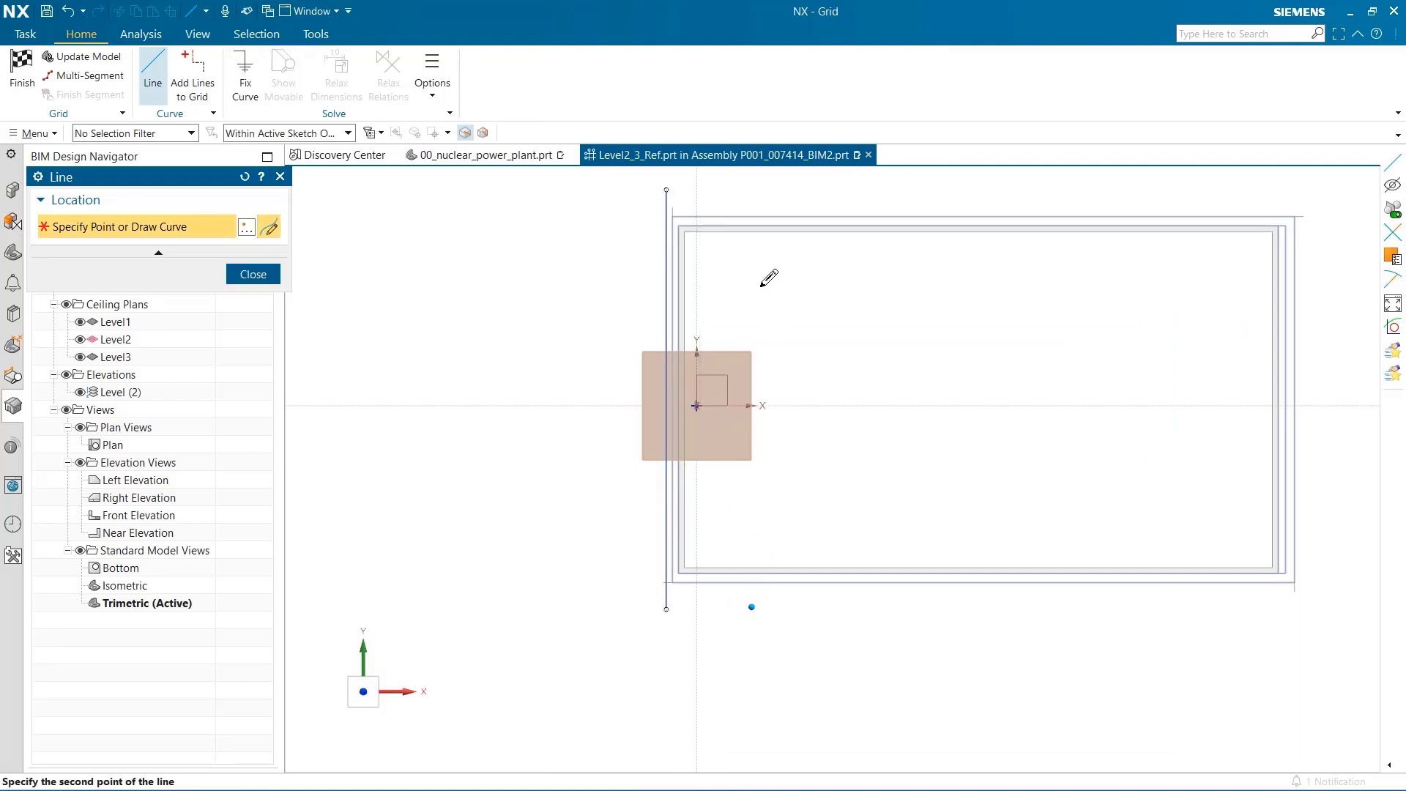
pyautogui.click(753, 191)
pyautogui.click(1208, 606)
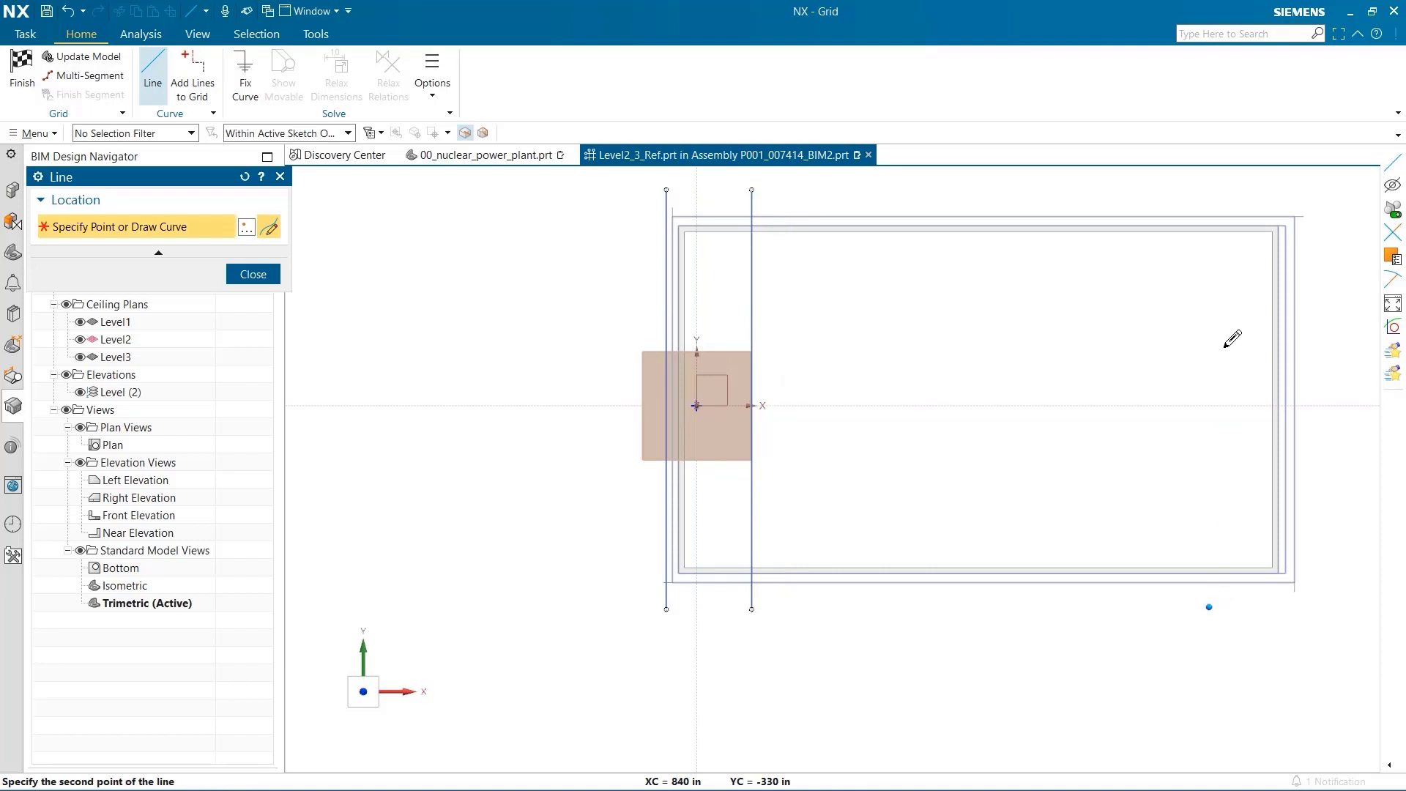
pyautogui.click(1210, 184)
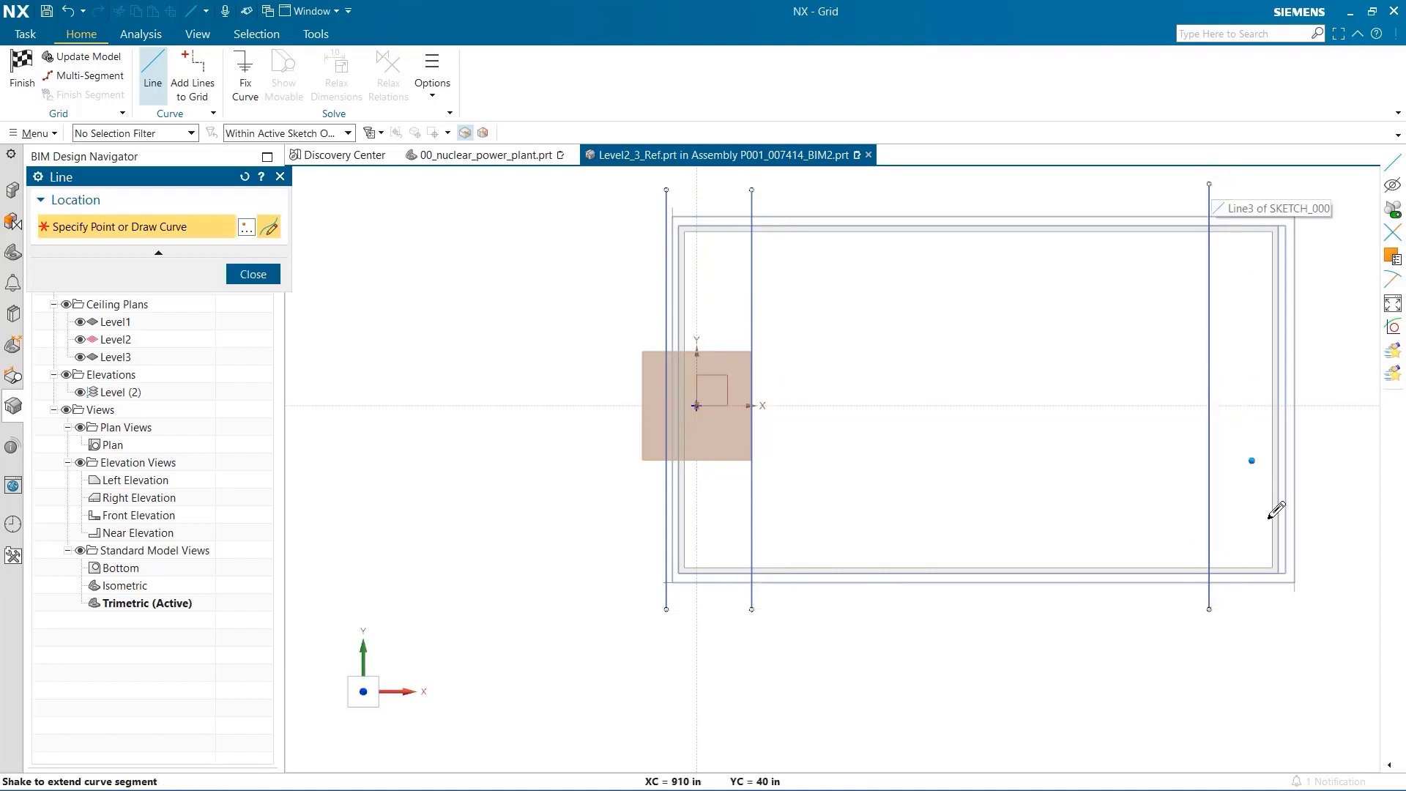
pyautogui.click(1293, 608)
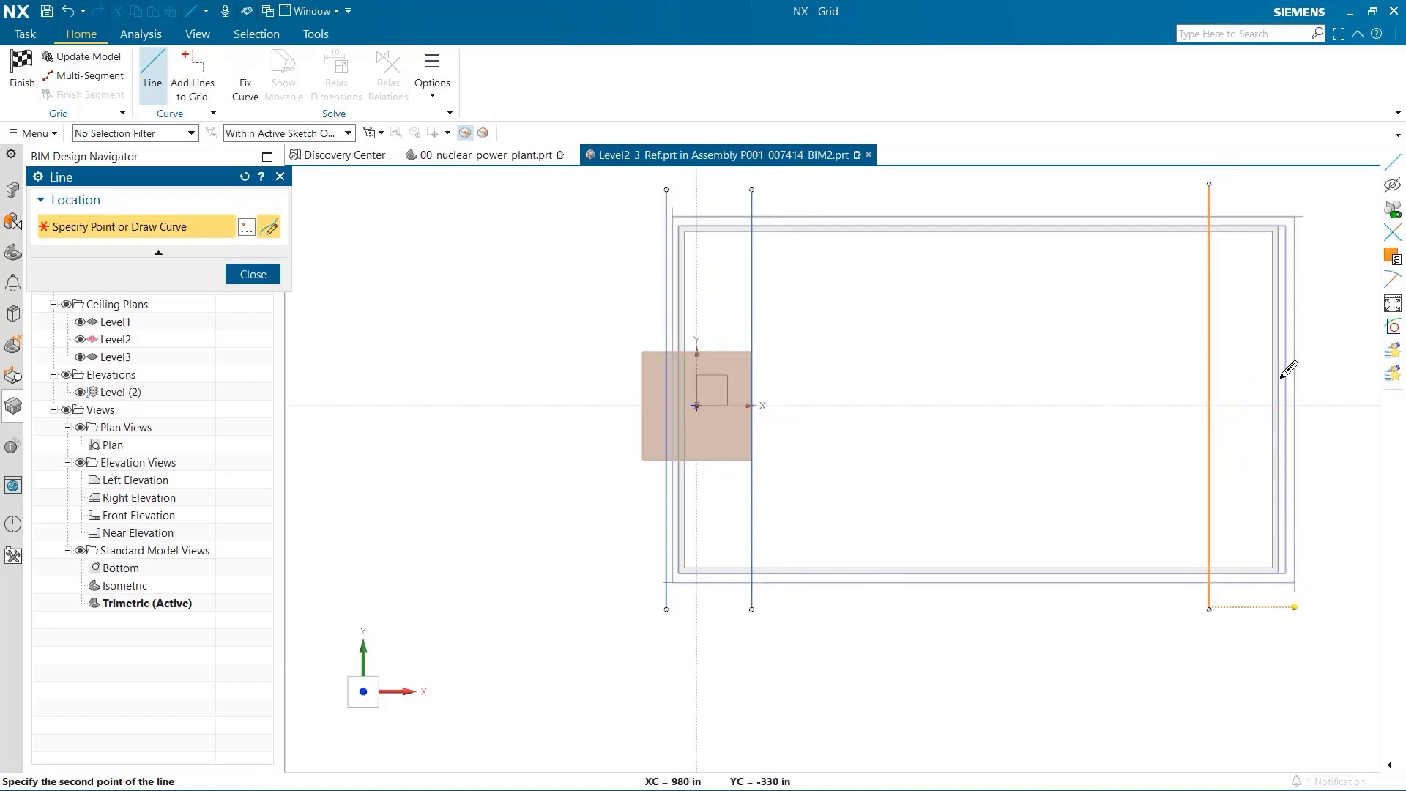
pyautogui.click(1294, 184)
# Draw horizontal grid lines across the bottom and lower middle of the outline.
pyautogui.click(1322, 587)
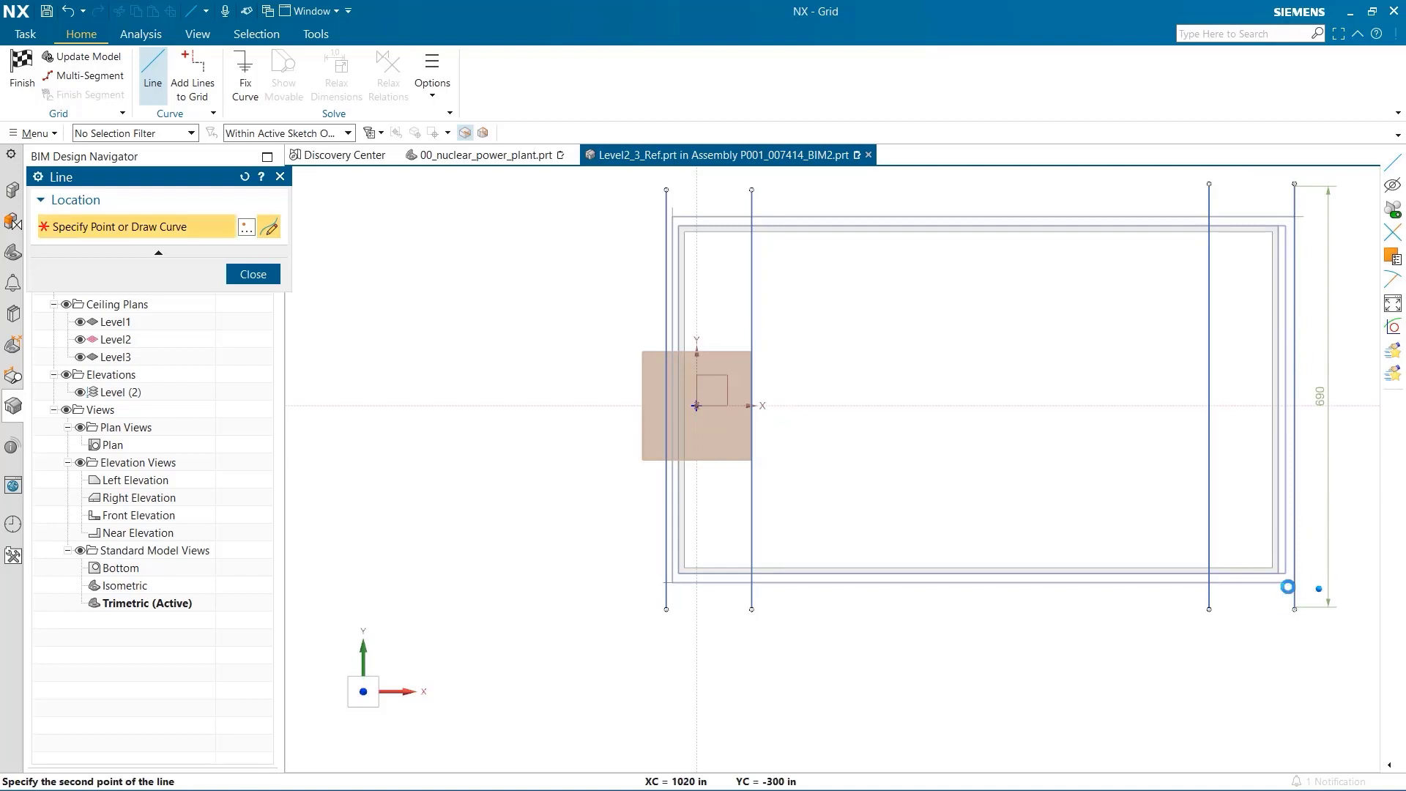
pyautogui.click(652, 588)
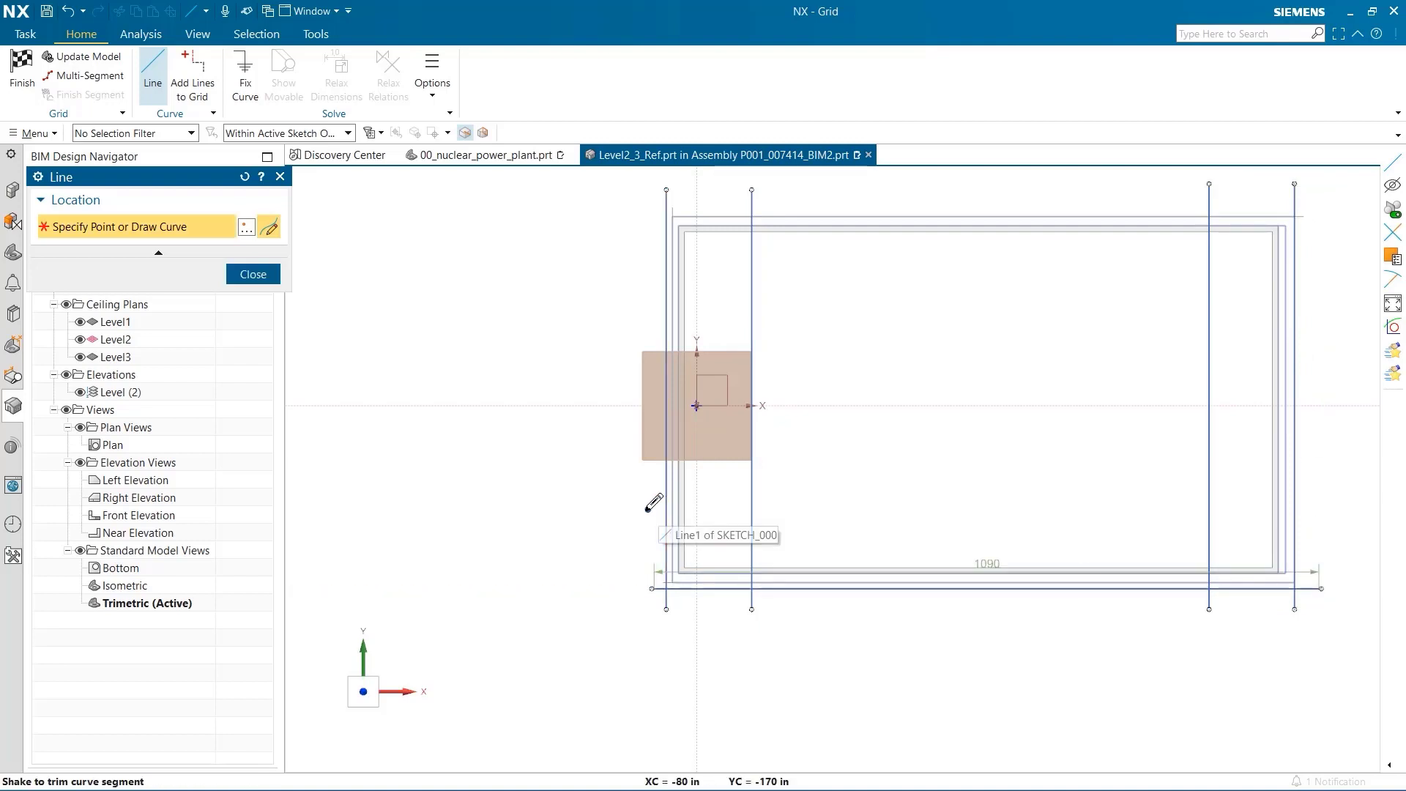
pyautogui.click(649, 509)
pyautogui.click(1362, 509)
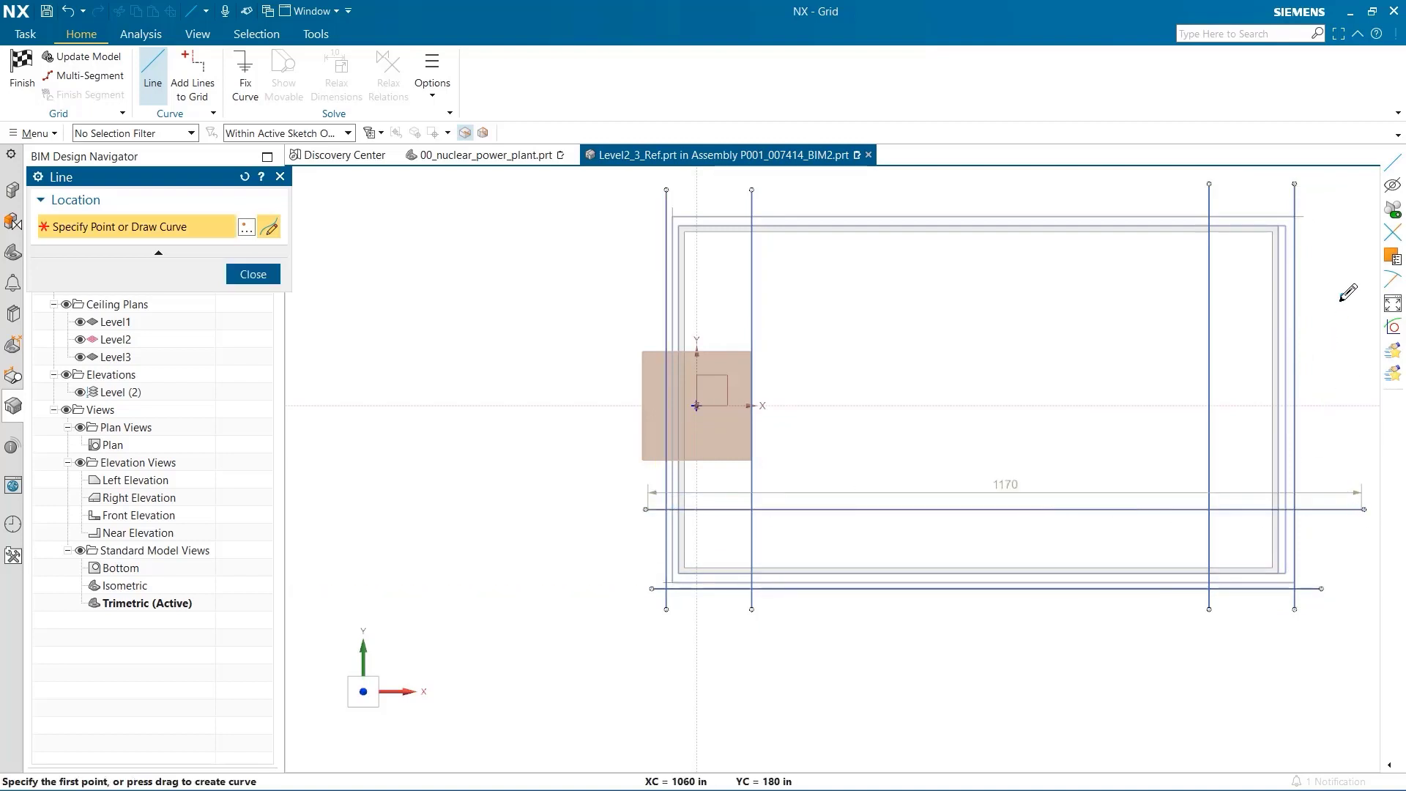
# Complete the upper-middle horizontal grid line and add the topmost one across the outline.
pyautogui.click(645, 295)
pyautogui.click(643, 211)
pyautogui.click(1319, 209)
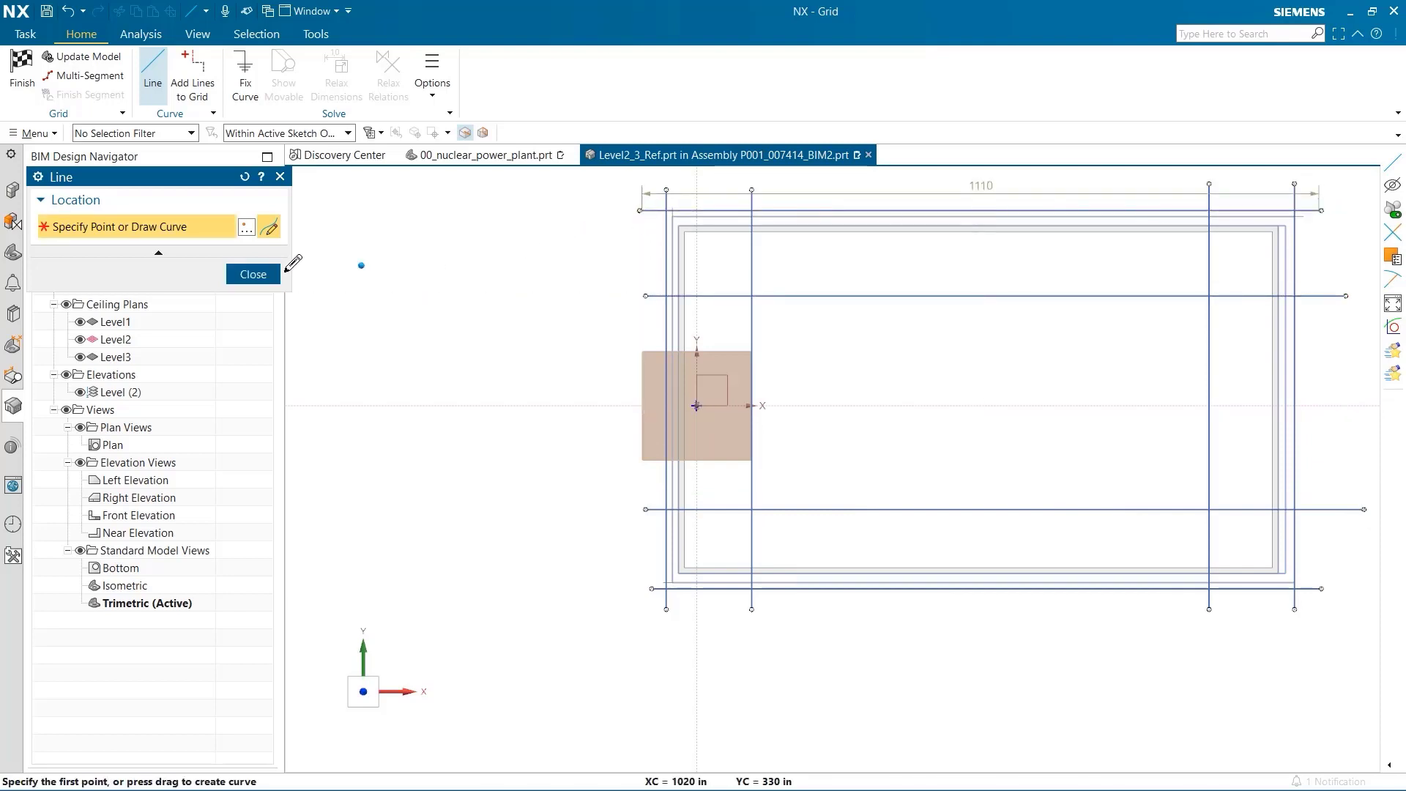
pyautogui.click(253, 275)
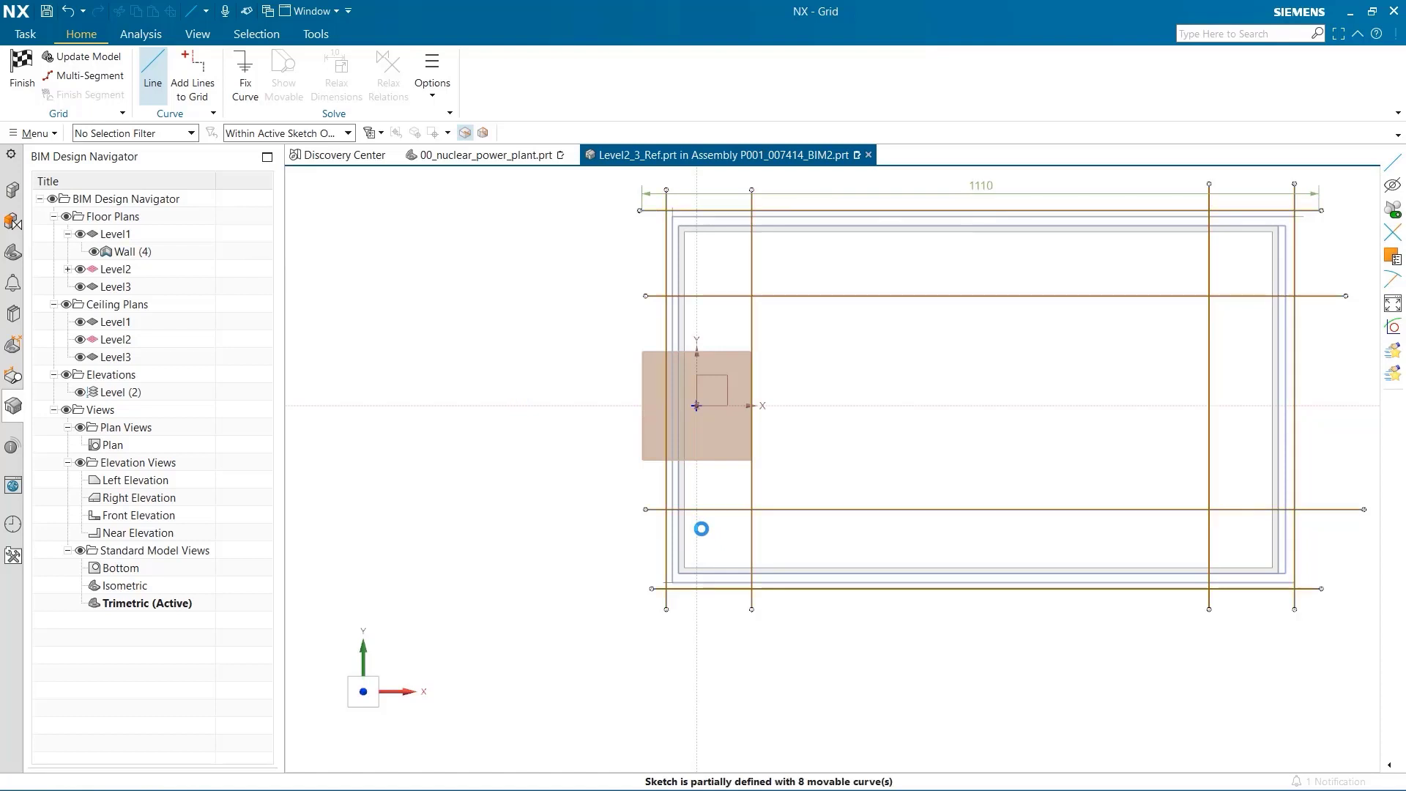
# Shift grid lines 1 and A onto the building's wall lines.
pyautogui.scroll(6, 691, 586)
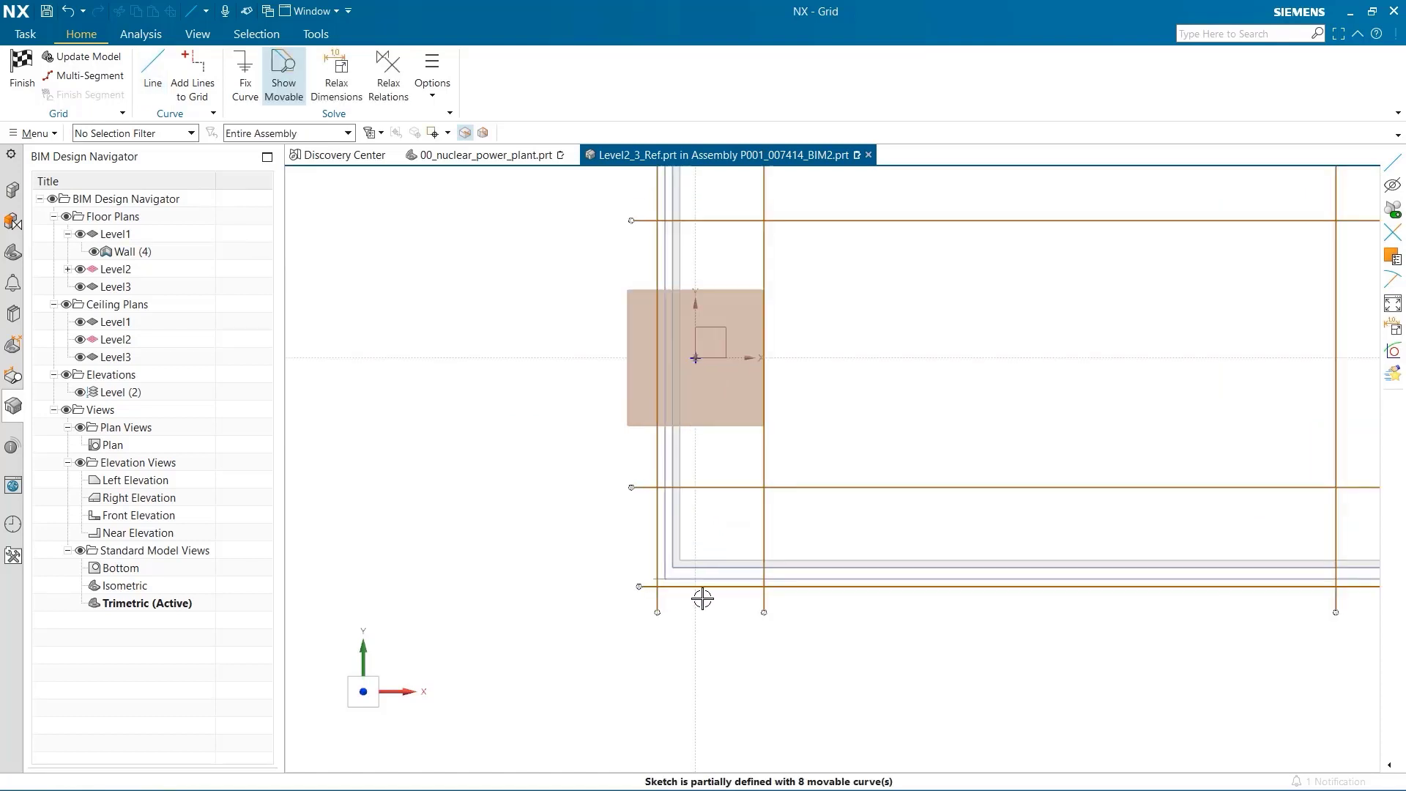
pyautogui.moveTo(541, 566); pyautogui.dragTo(604, 544)
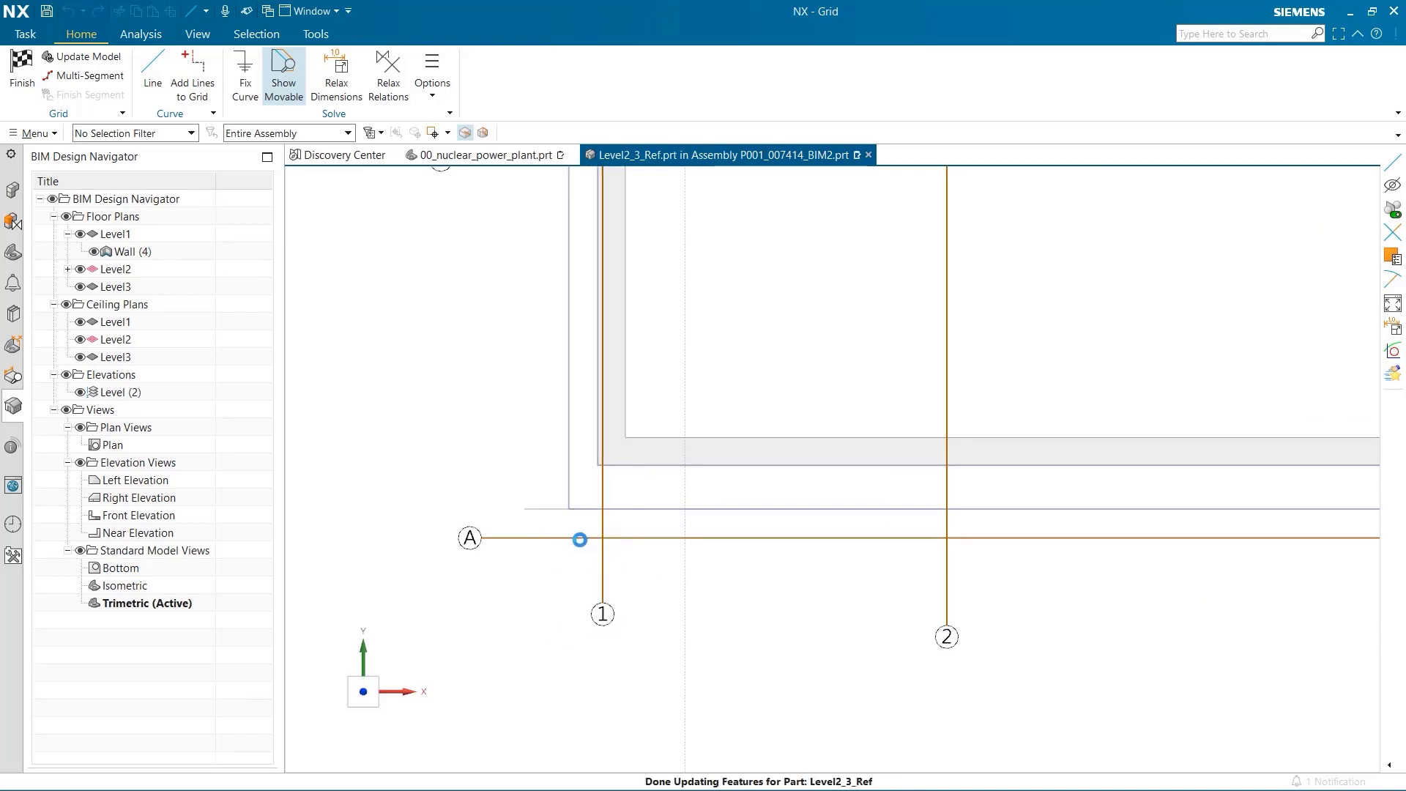
pyautogui.moveTo(580, 540); pyautogui.dragTo(583, 464)
# Shift grid lines D and 4 onto the wall edges at the far corner.
pyautogui.scroll(-8, 1003, 446)
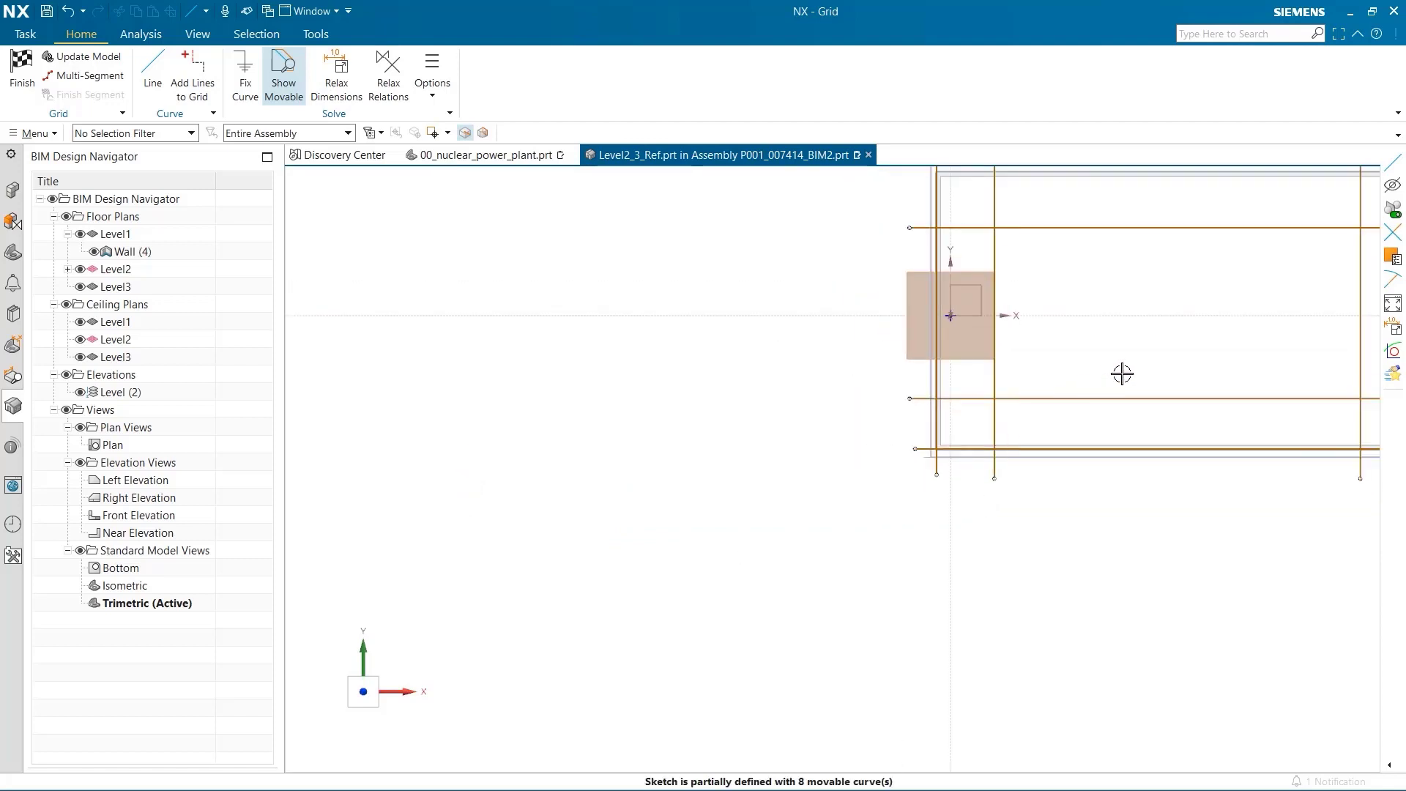
pyautogui.moveTo(1118, 375)
pyautogui.keyDown('shift'); pyautogui.mouseDown(button='middle')
pyautogui.moveTo(753, 573)
pyautogui.moveTo(1079, 371)
pyautogui.mouseUp(button='middle'); pyautogui.keyUp('shift')
pyautogui.scroll(2, 733, 571)
pyautogui.scroll(3, 981, 395)
pyautogui.scroll(2, 878, 469)
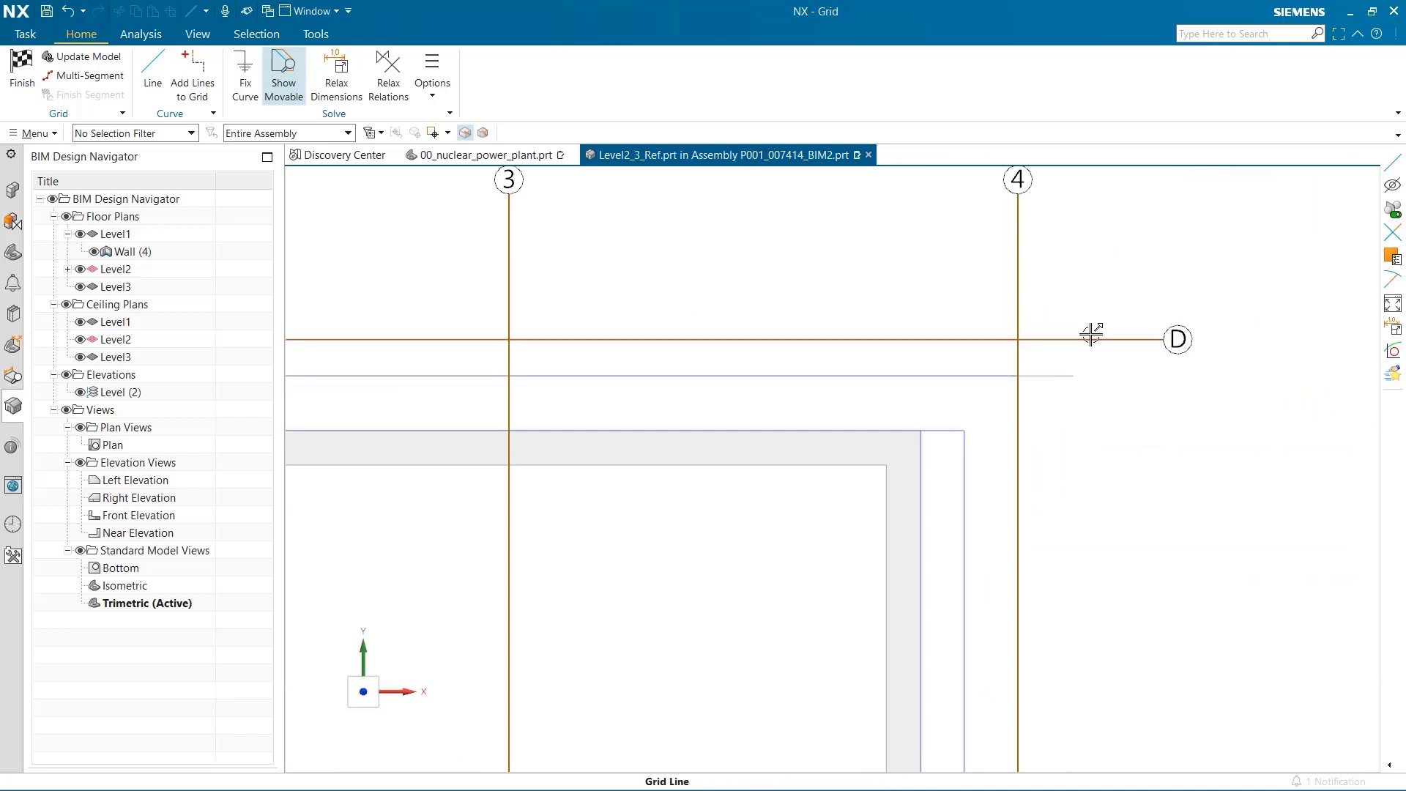
pyautogui.moveTo(1091, 334); pyautogui.dragTo(1081, 434)
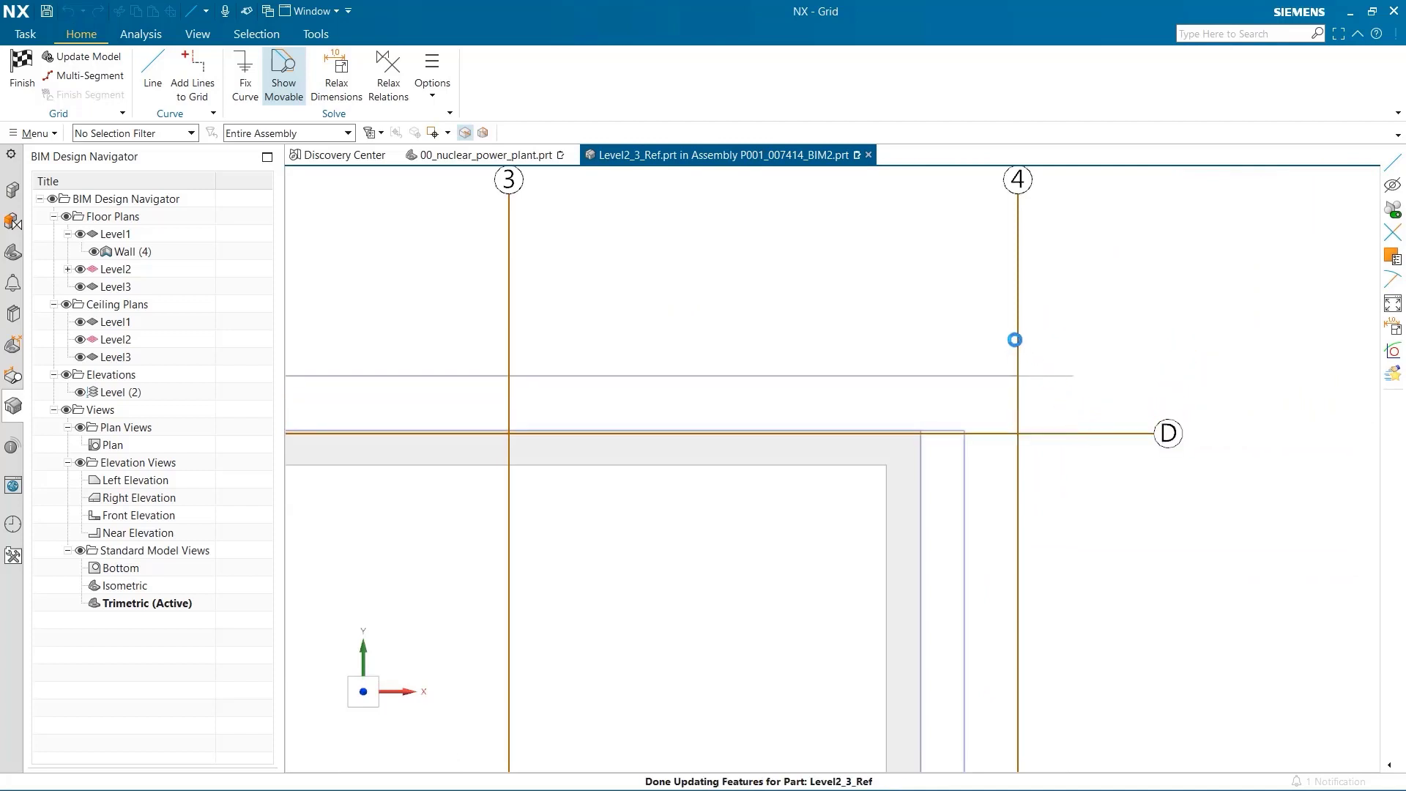
pyautogui.moveTo(1013, 334); pyautogui.dragTo(1012, 371)
pyautogui.scroll(-2, 869, 383)
# Start a Level2-to-Level3 wall along grid curves Line2, Line6, Line7 and others.
pyautogui.click(35, 79)
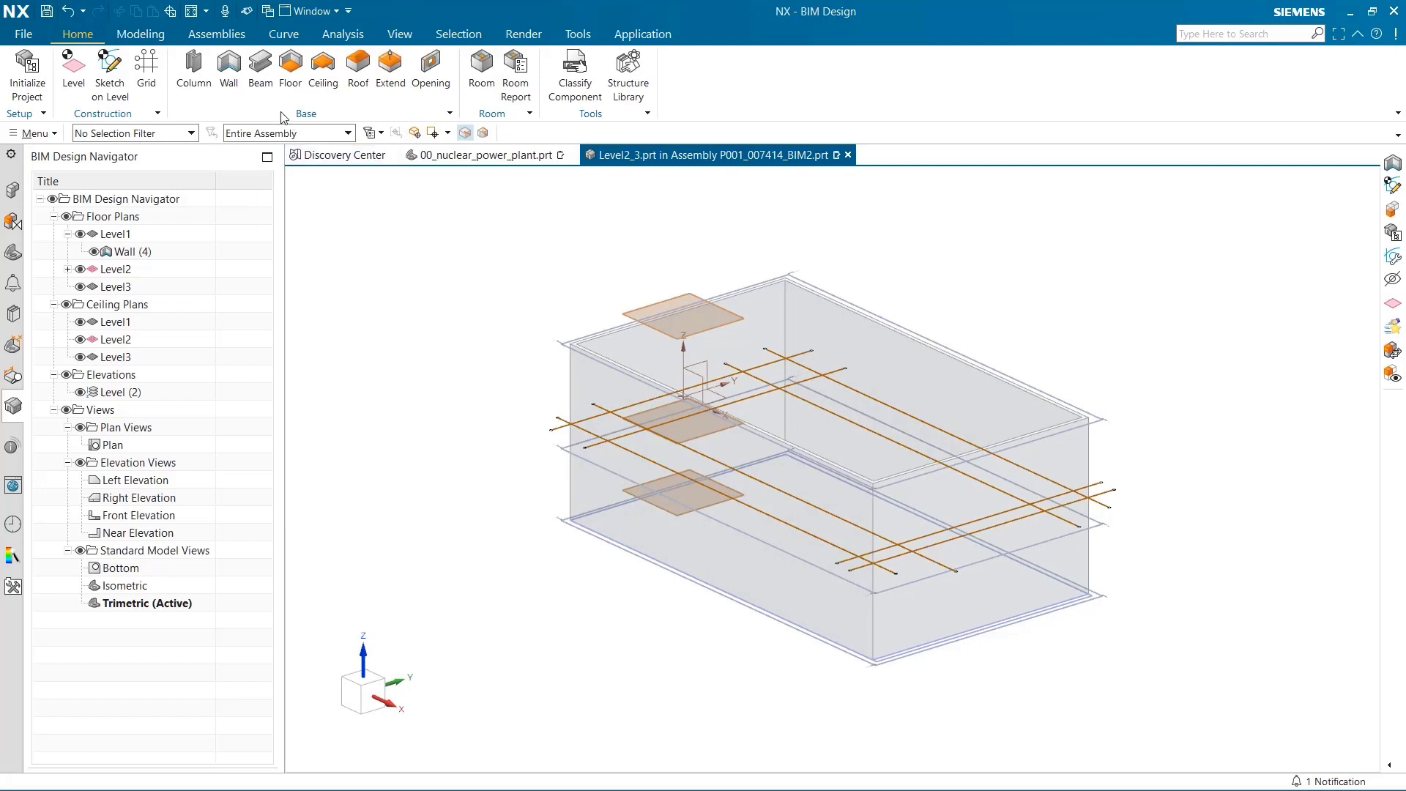
pyautogui.click(229, 65)
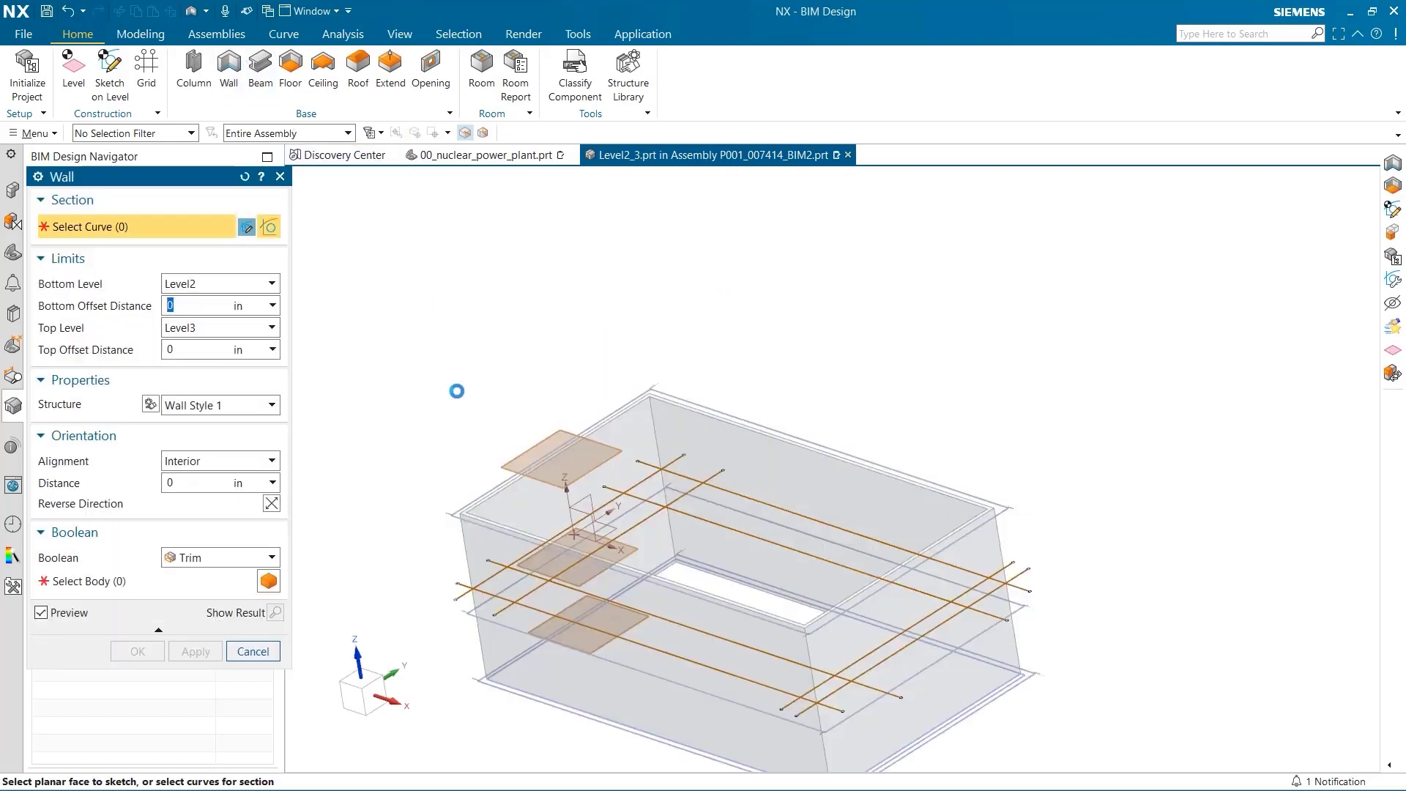
pyautogui.click(688, 495)
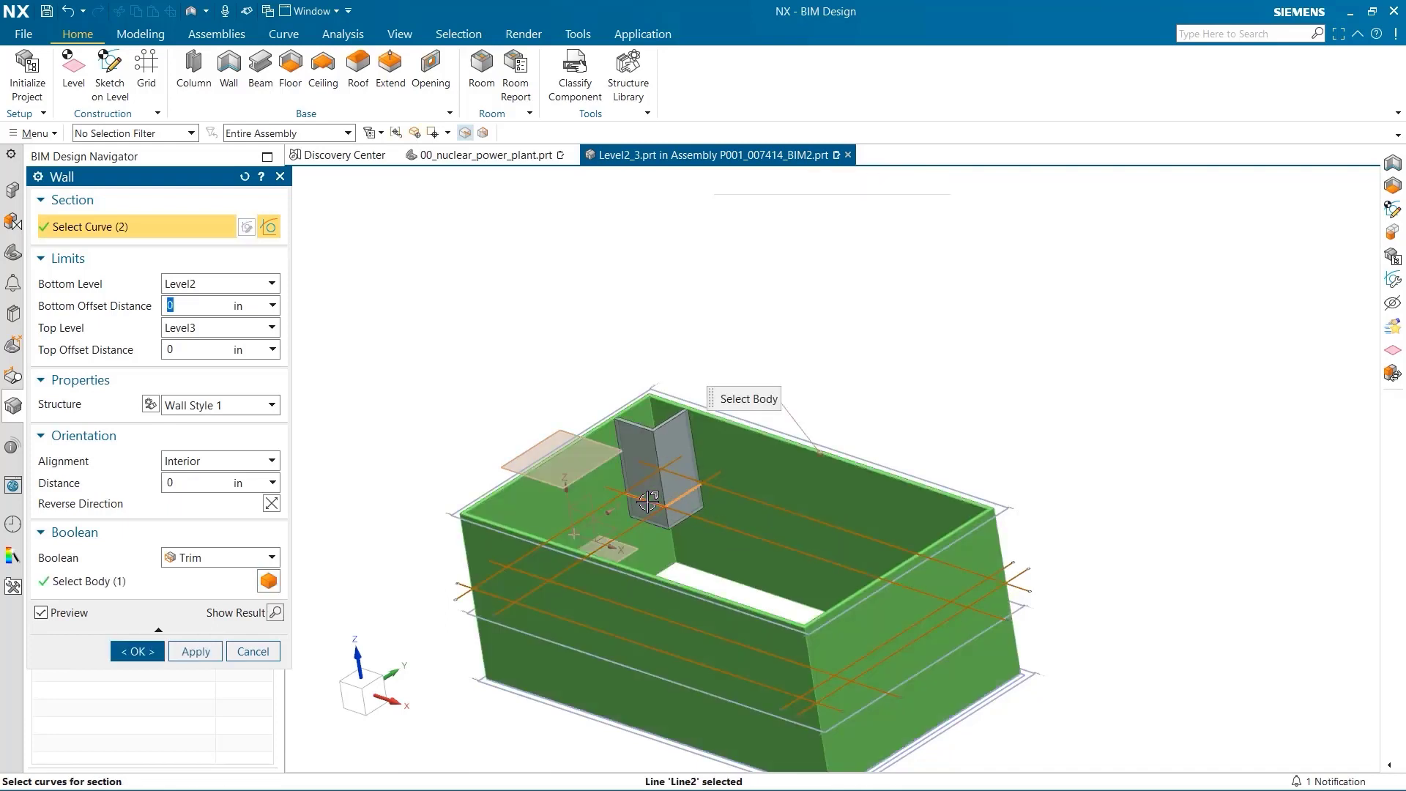
pyautogui.moveTo(337, 354); pyautogui.dragTo(325, 389, button='middle')
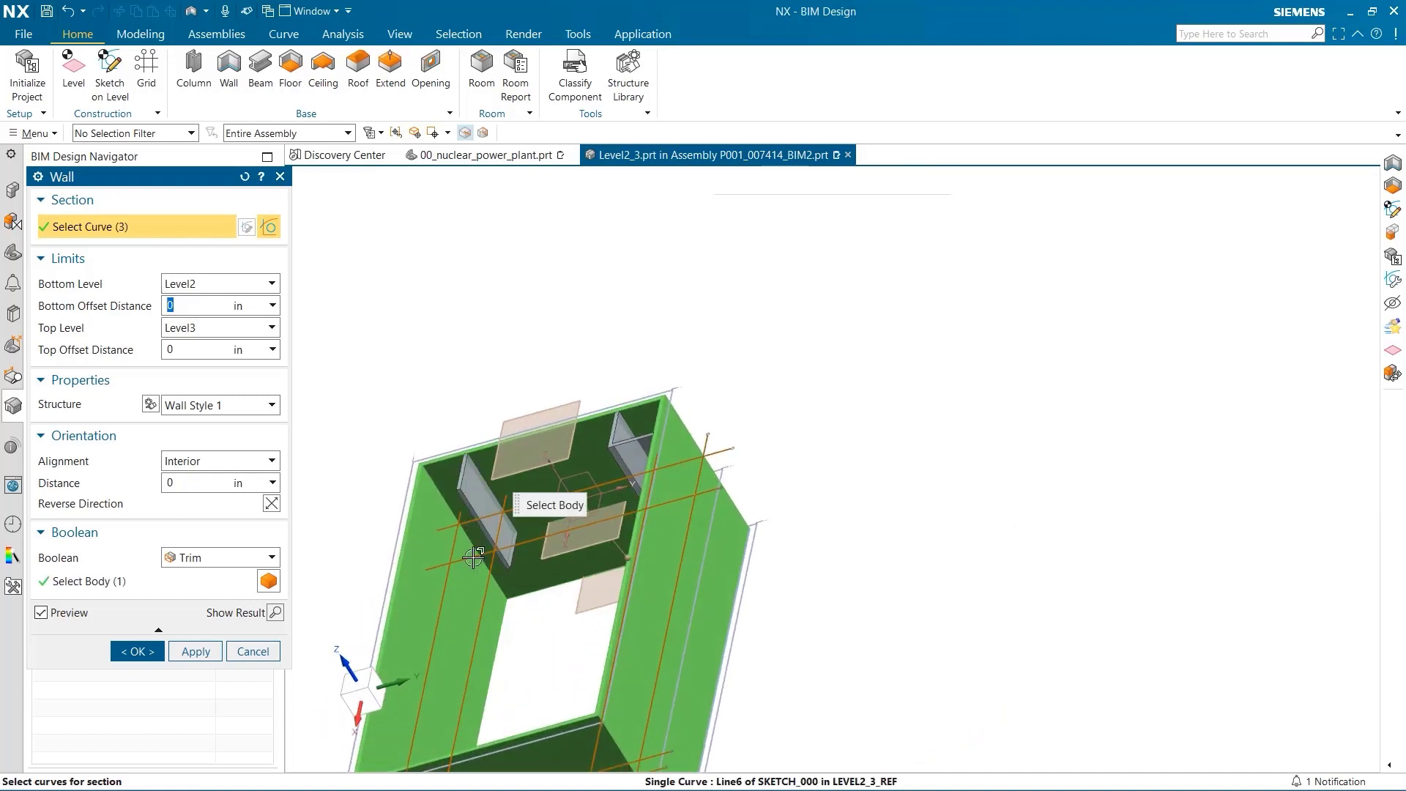
pyautogui.click(473, 557)
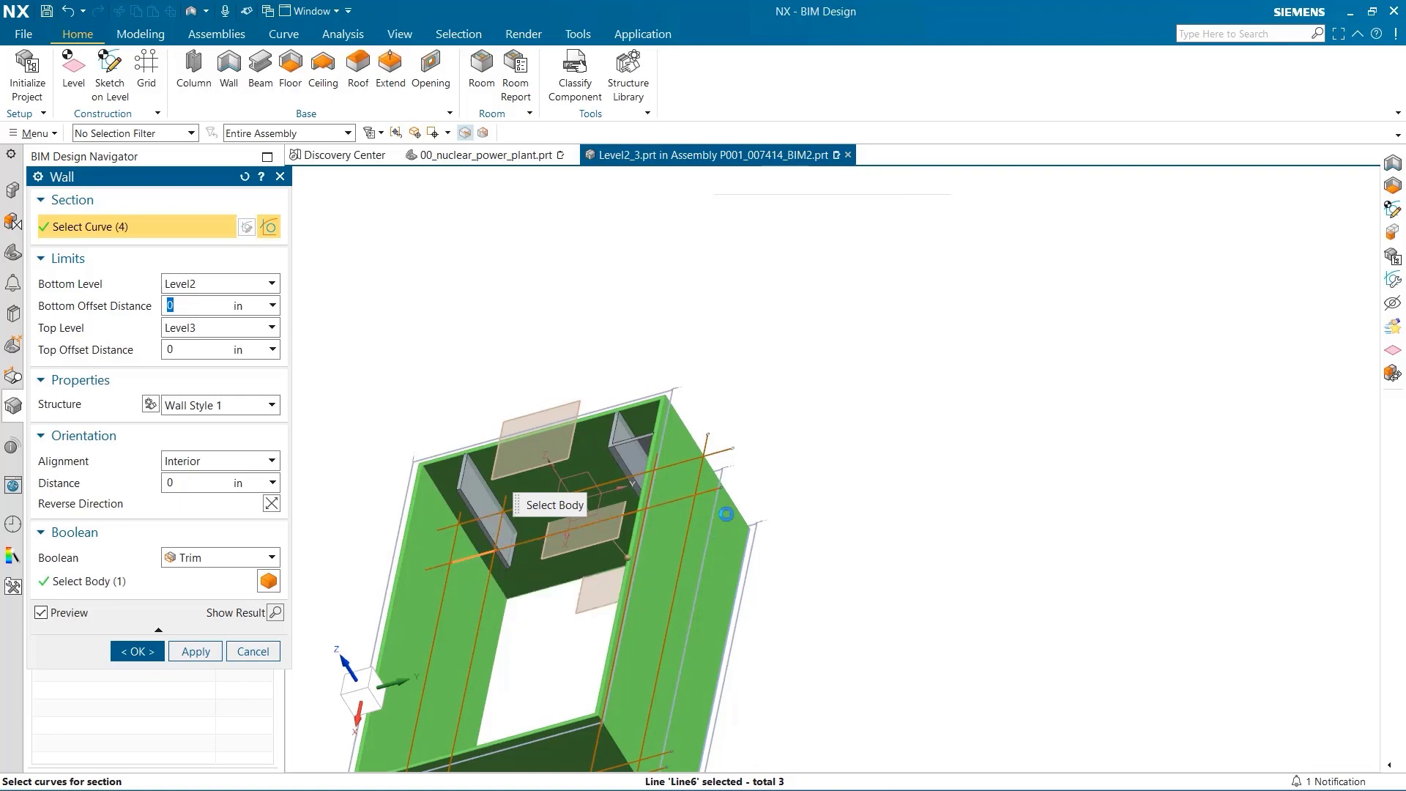
pyautogui.moveTo(914, 484); pyautogui.dragTo(1065, 498, button='middle')
pyautogui.keyDown('shift'); pyautogui.moveTo(1099, 368); pyautogui.dragTo(1122, 392, button='middle'); pyautogui.keyUp('shift')
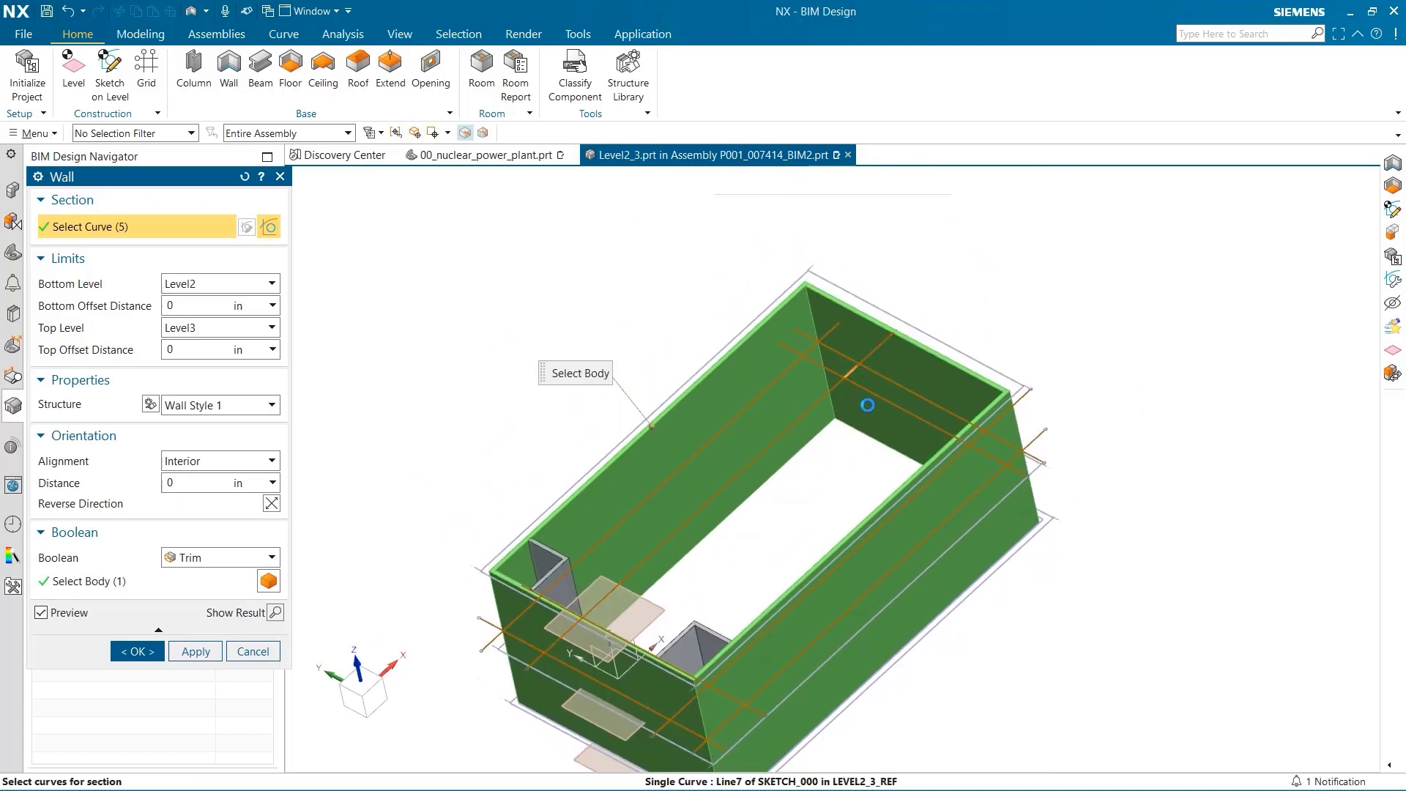
pyautogui.click(874, 393)
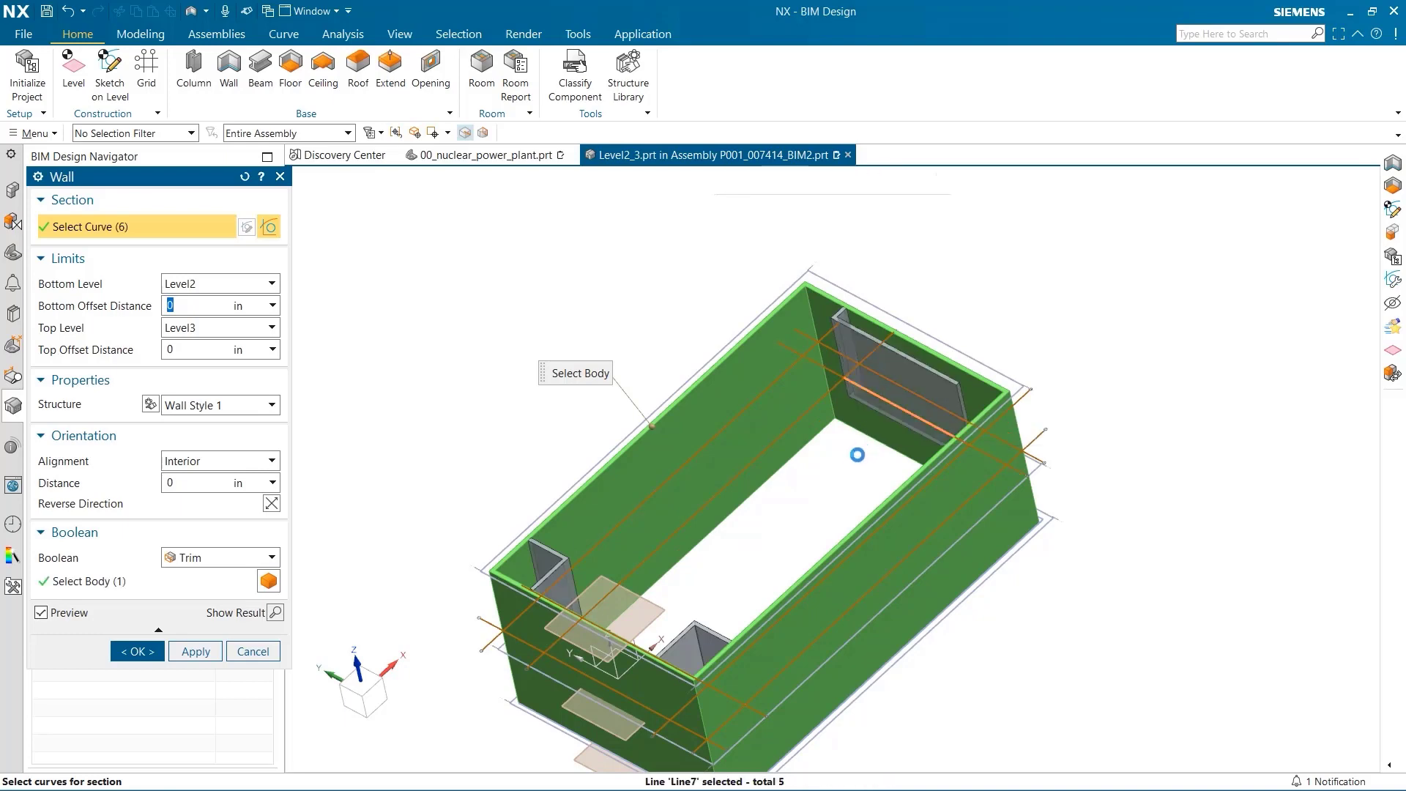
pyautogui.moveTo(862, 472); pyautogui.dragTo(864, 483, button='middle')
pyautogui.click(977, 416)
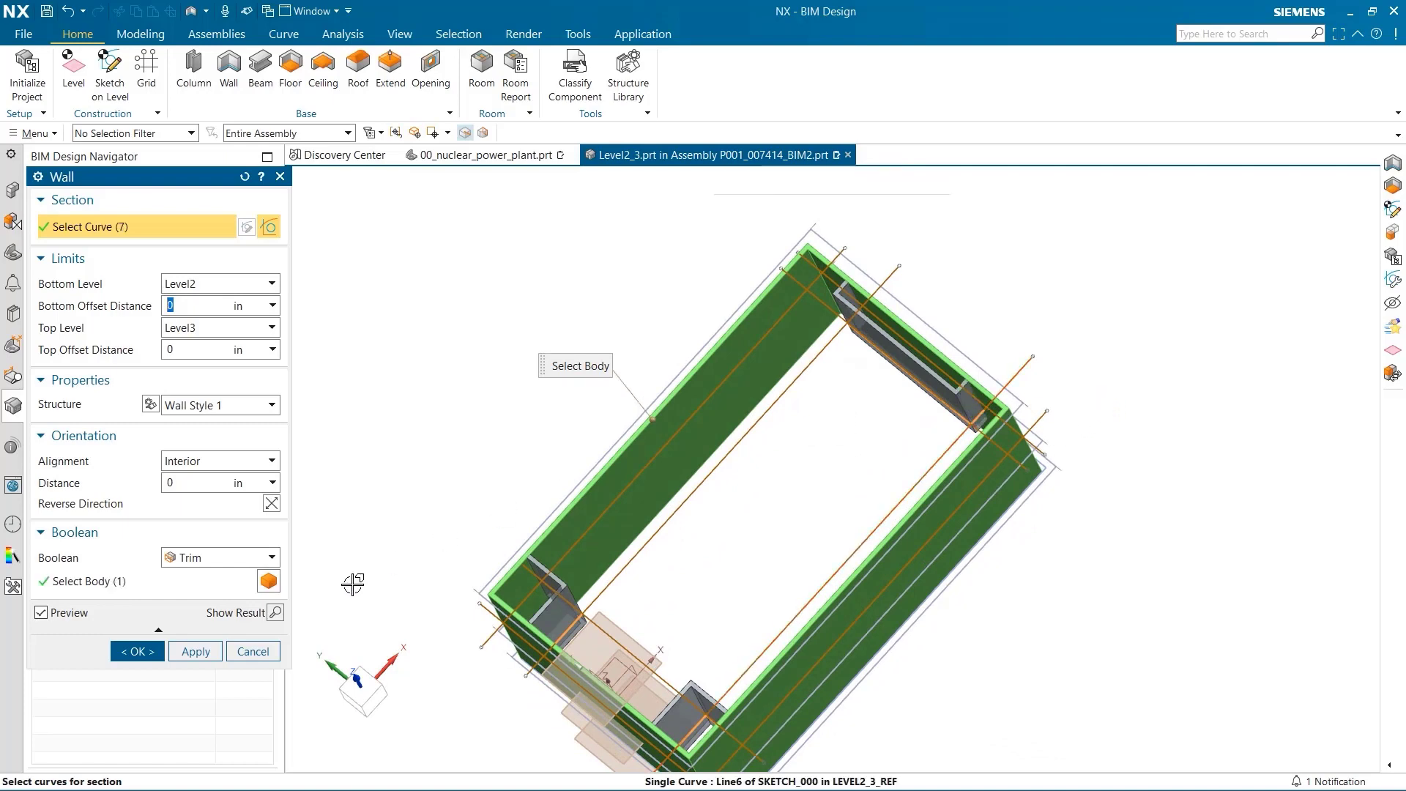
# Set the wall Boolean to Unite and create the walls.
pyautogui.click(241, 558)
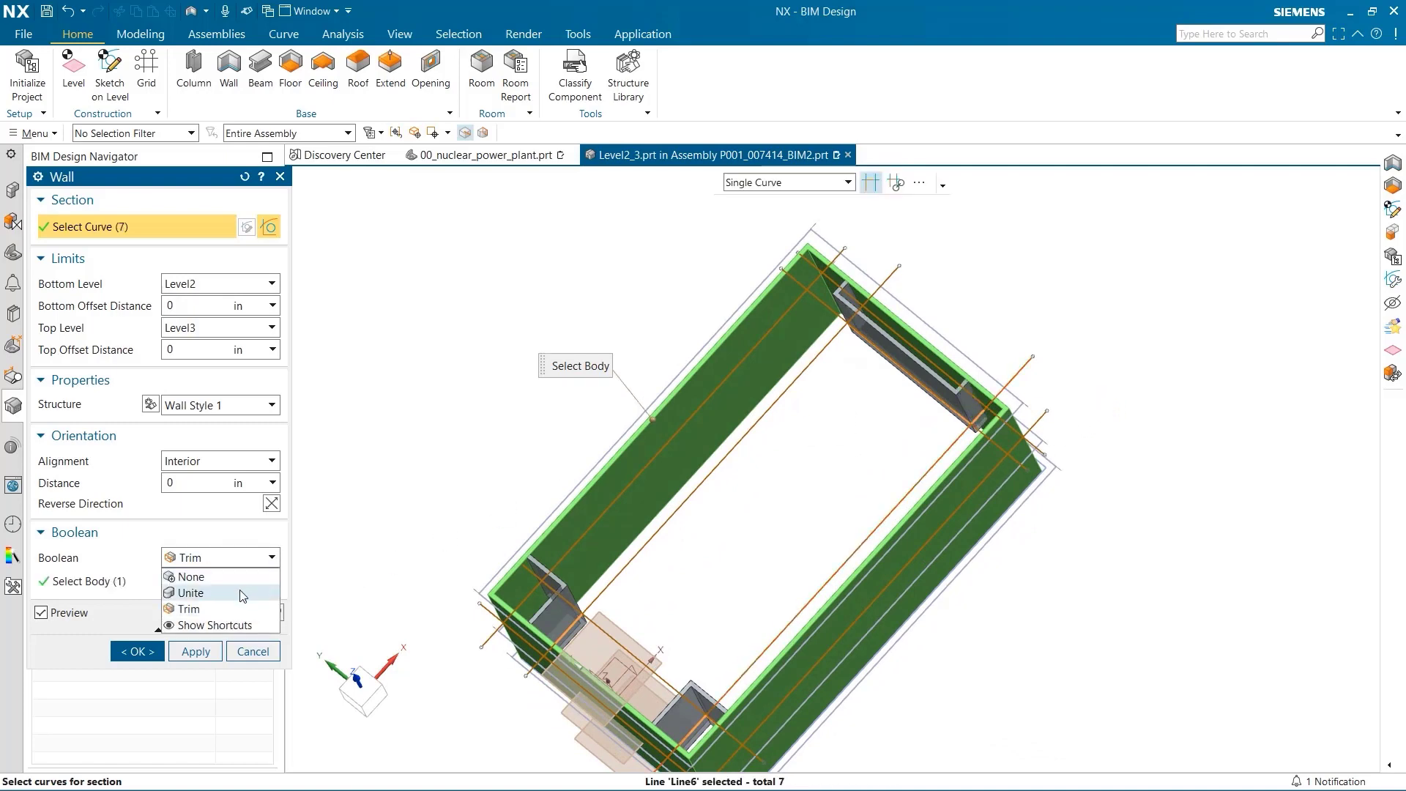
pyautogui.click(243, 594)
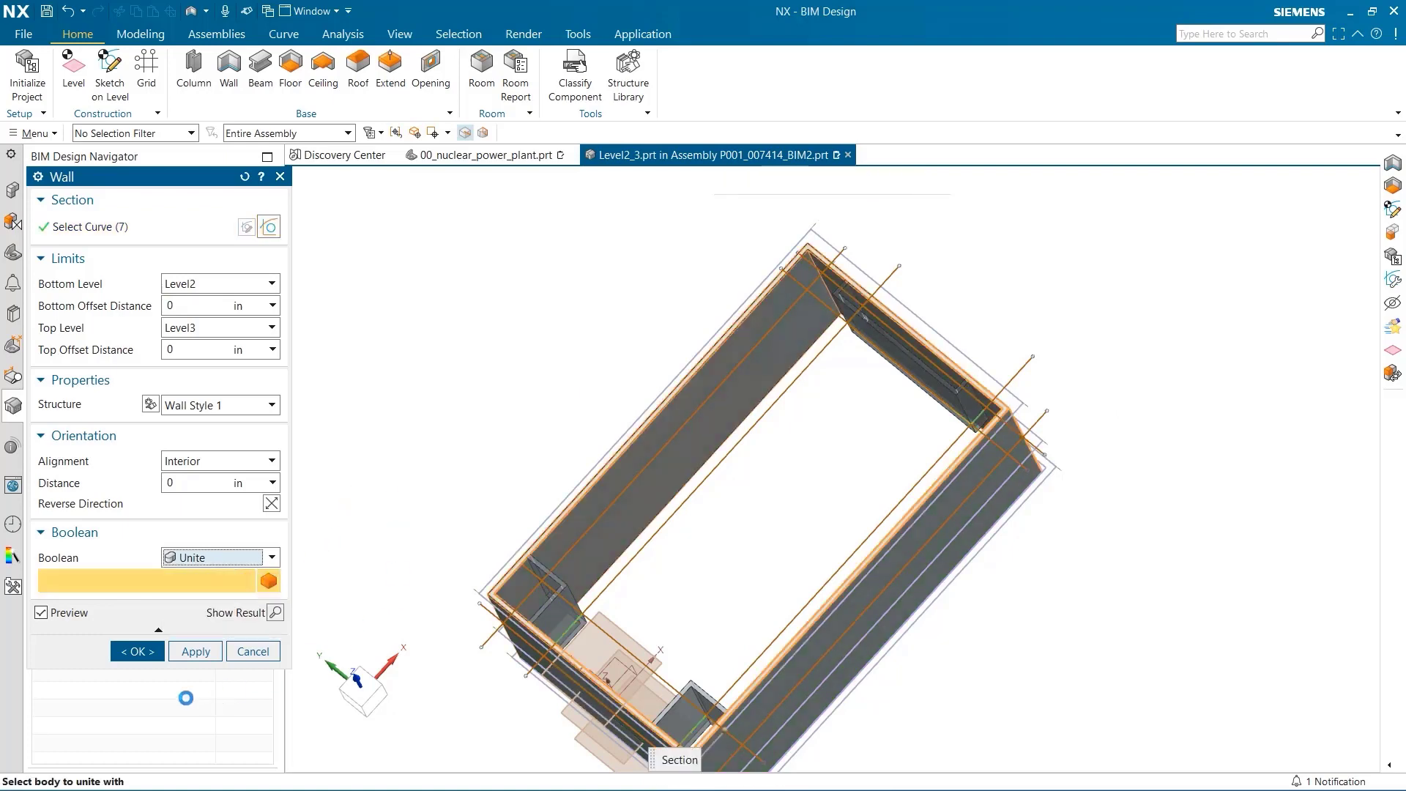
pyautogui.click(138, 651)
pyautogui.moveTo(568, 493)
pyautogui.mouseDown(button='middle')
pyautogui.moveTo(449, 502)
pyautogui.moveTo(537, 477)
pyautogui.moveTo(592, 487)
pyautogui.mouseUp(button='middle')
# Switch to 00_nuclear_power_plant.prt and view the turbine hall's new interior walls obliquely.
pyautogui.keyDown('shift'); pyautogui.moveTo(456, 419); pyautogui.dragTo(457, 448, button='middle'); pyautogui.keyUp('shift')
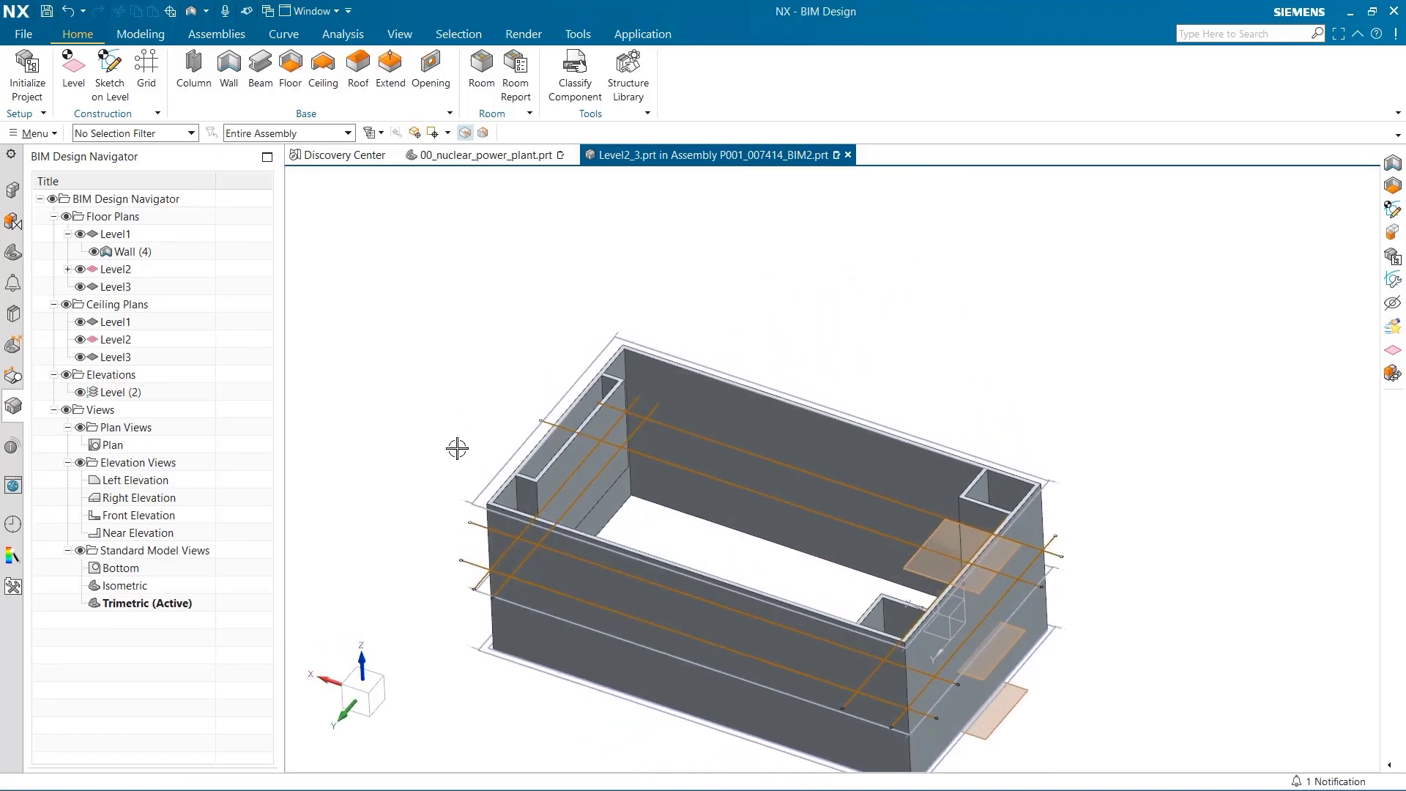
pyautogui.click(490, 158)
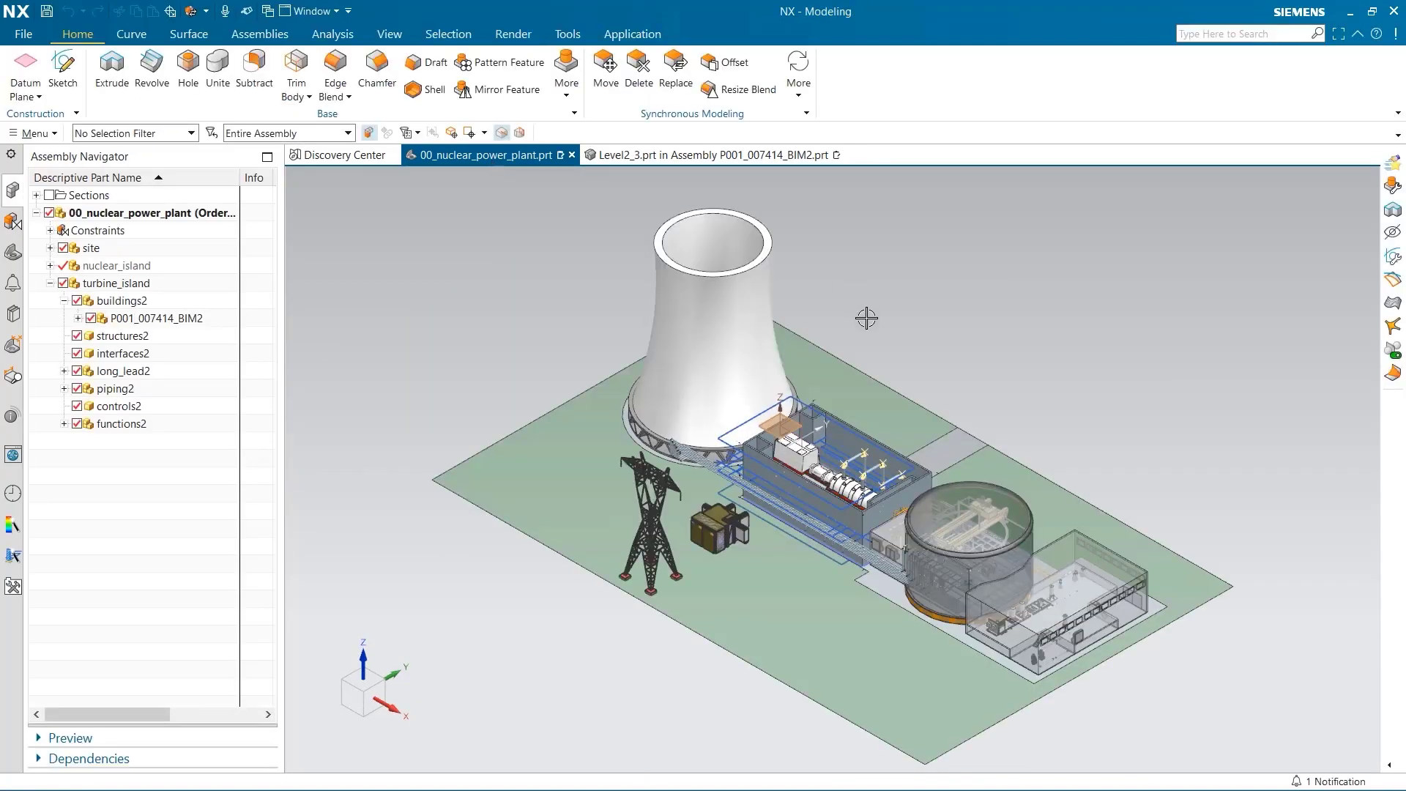
pyautogui.scroll(5, 878, 381)
pyautogui.moveTo(856, 429); pyautogui.dragTo(1267, 449, button='middle')
pyautogui.scroll(6, 854, 489)
pyautogui.scroll(-2, 1091, 436)
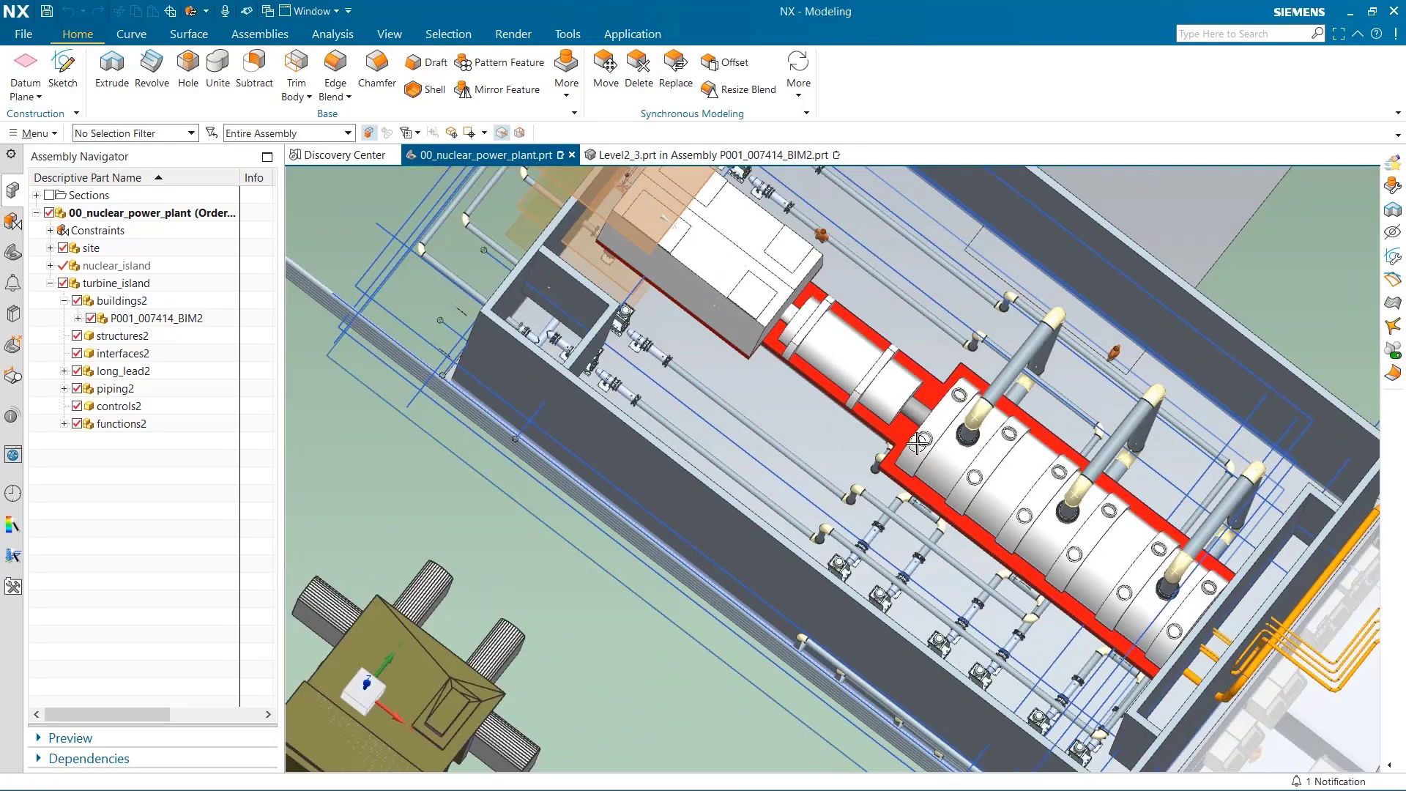
pyautogui.moveTo(926, 342); pyautogui.dragTo(713, 436, button='middle')
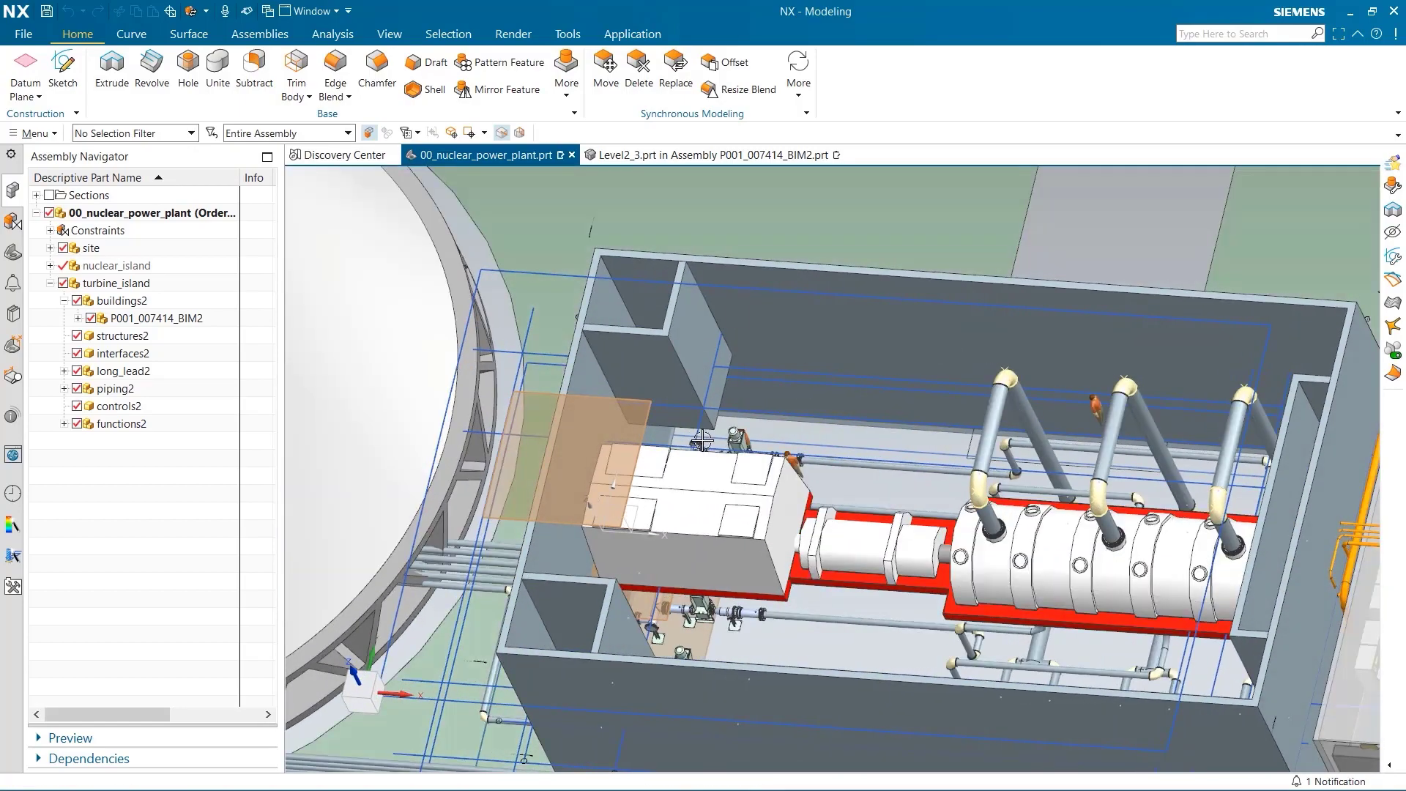
# In Level2_3.prt, edit Grid (4) and drag one vertical grid line to the right.
pyautogui.click(652, 155)
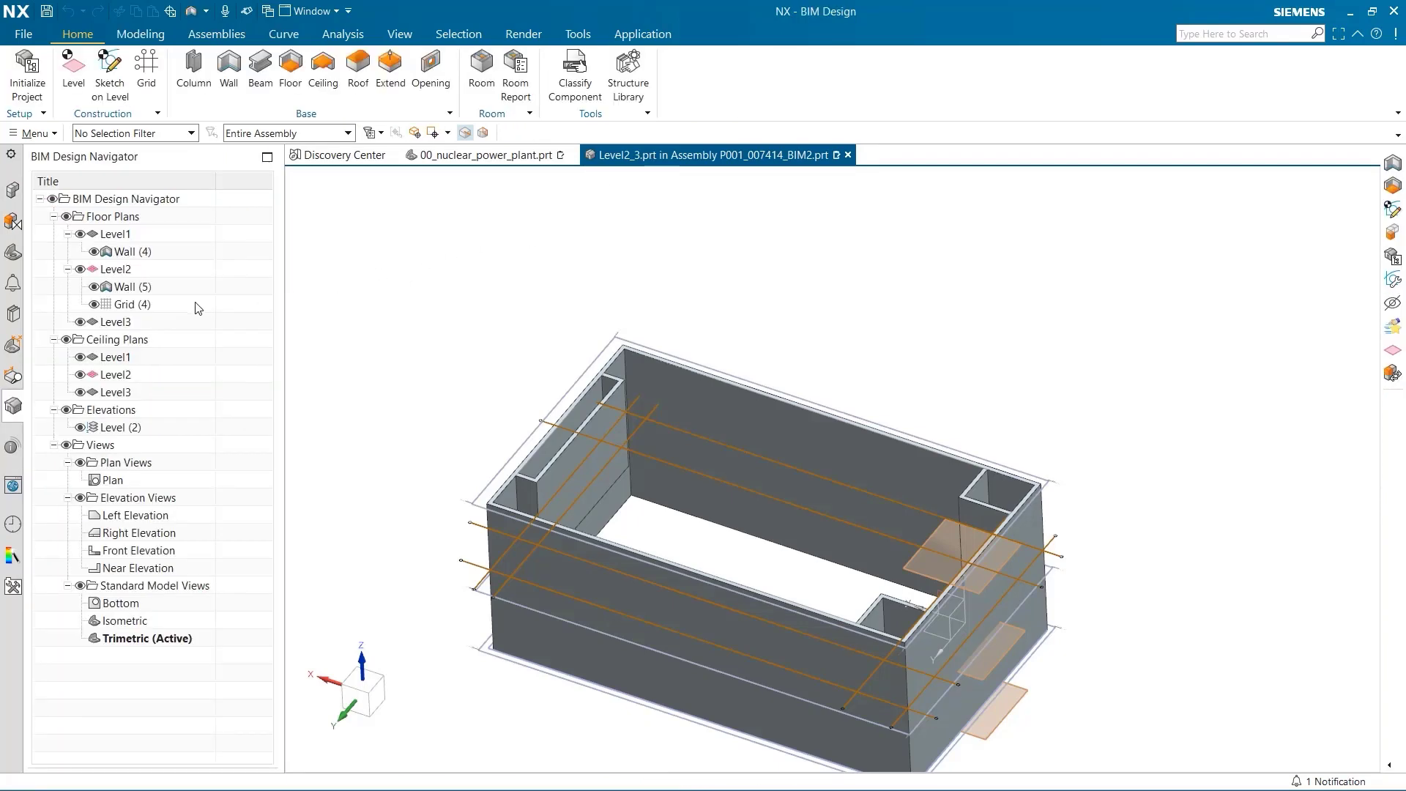
pyautogui.doubleClick(174, 304)
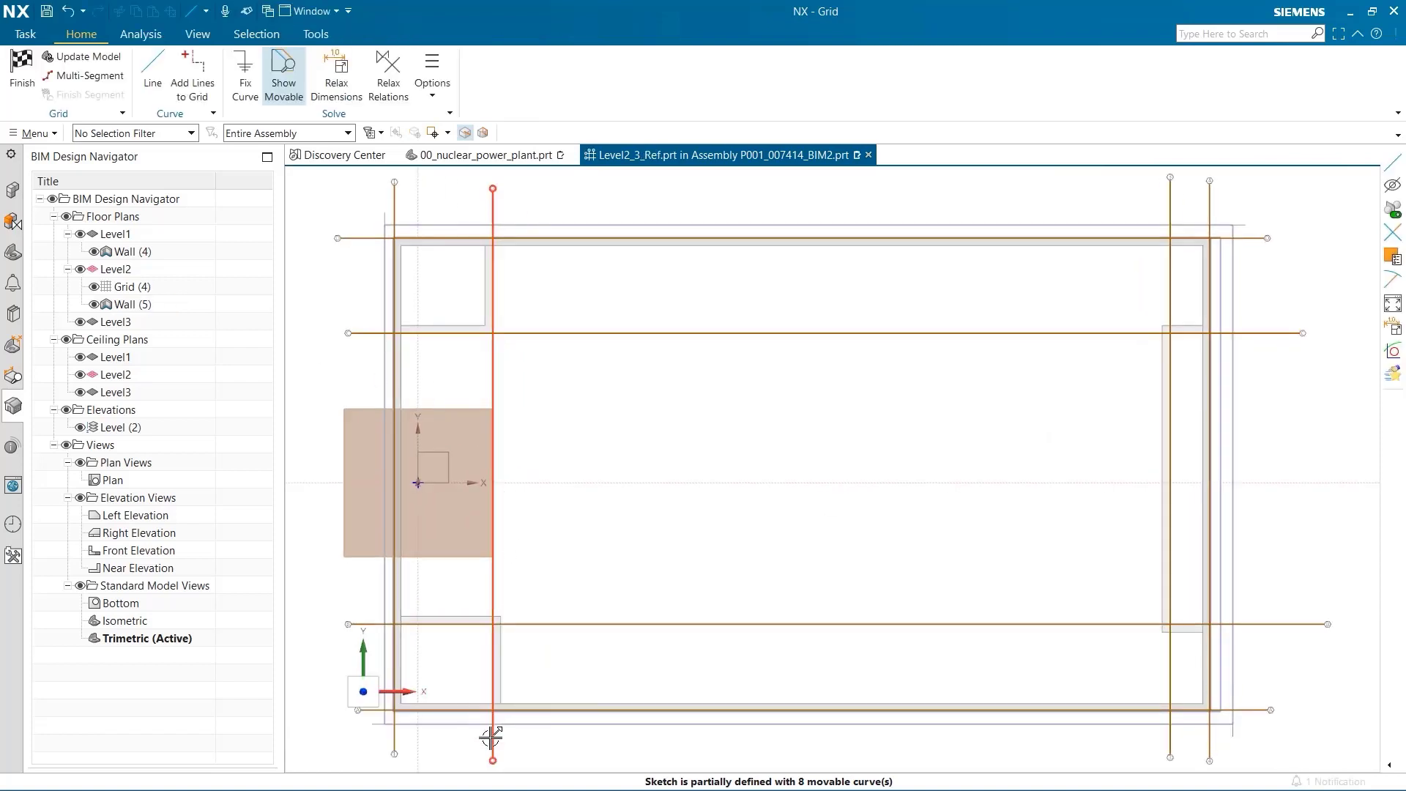
pyautogui.moveTo(492, 738); pyautogui.dragTo(546, 740)
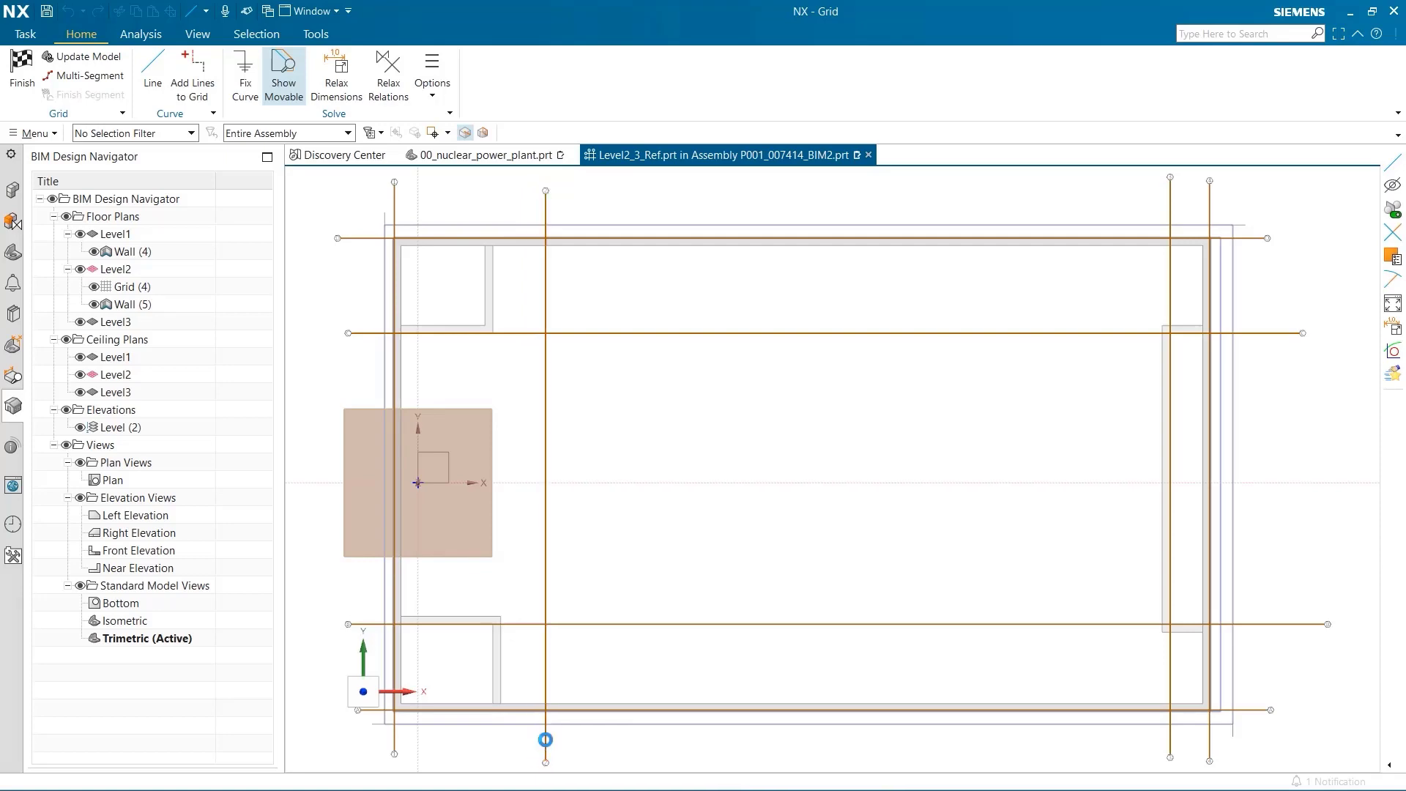
pyautogui.click(22, 73)
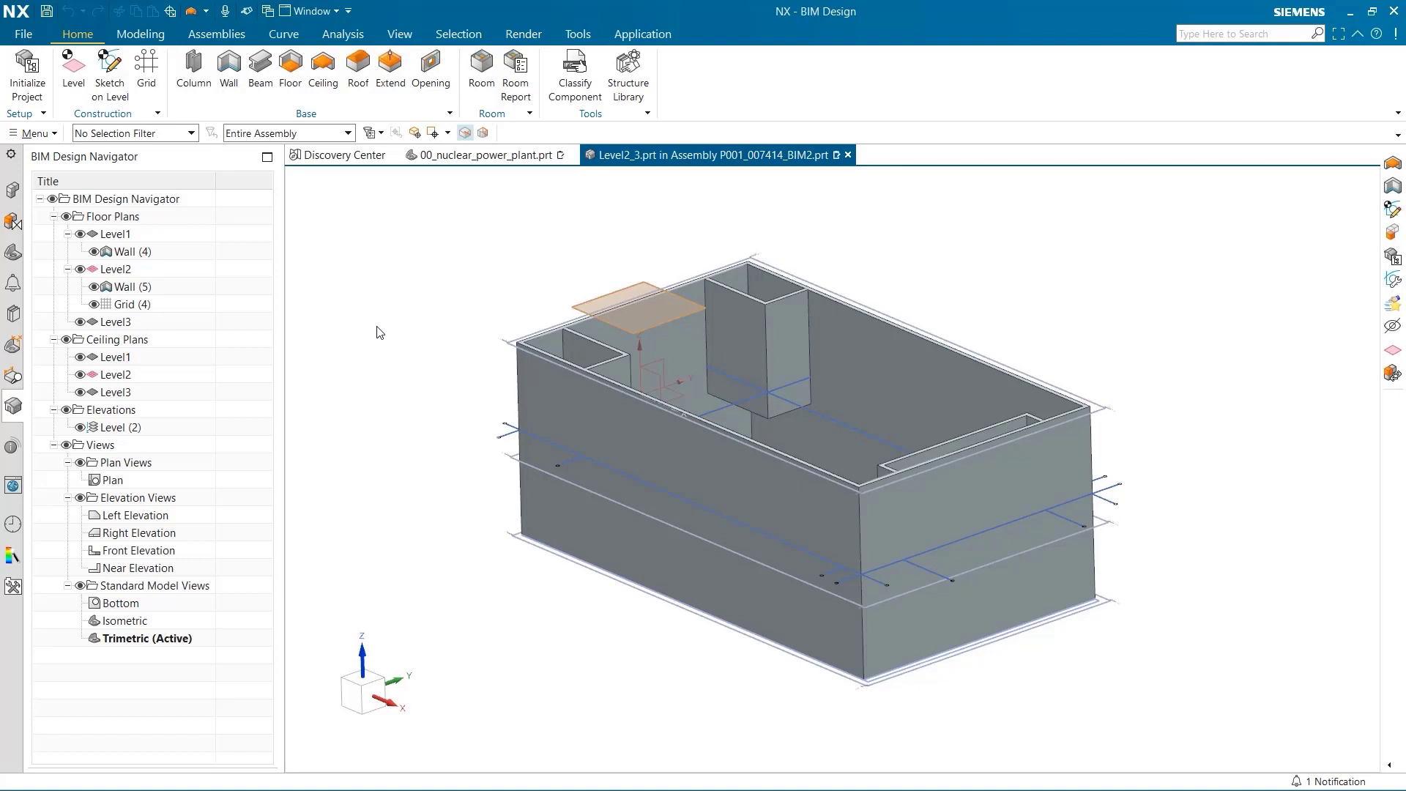
# Change the level height dimension from 390 to 450 and finish level editing.
pyautogui.click(81, 77)
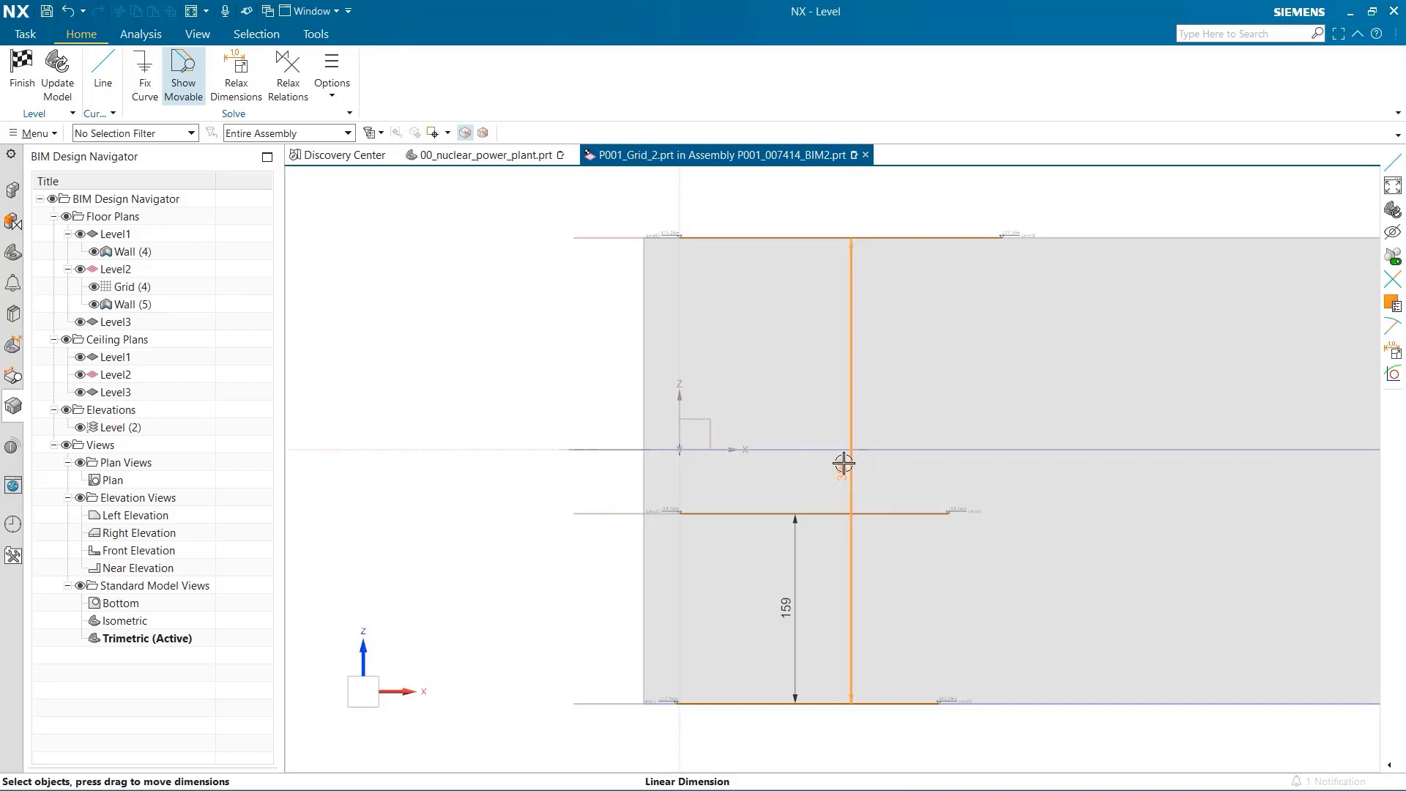
pyautogui.doubleClick(841, 465)
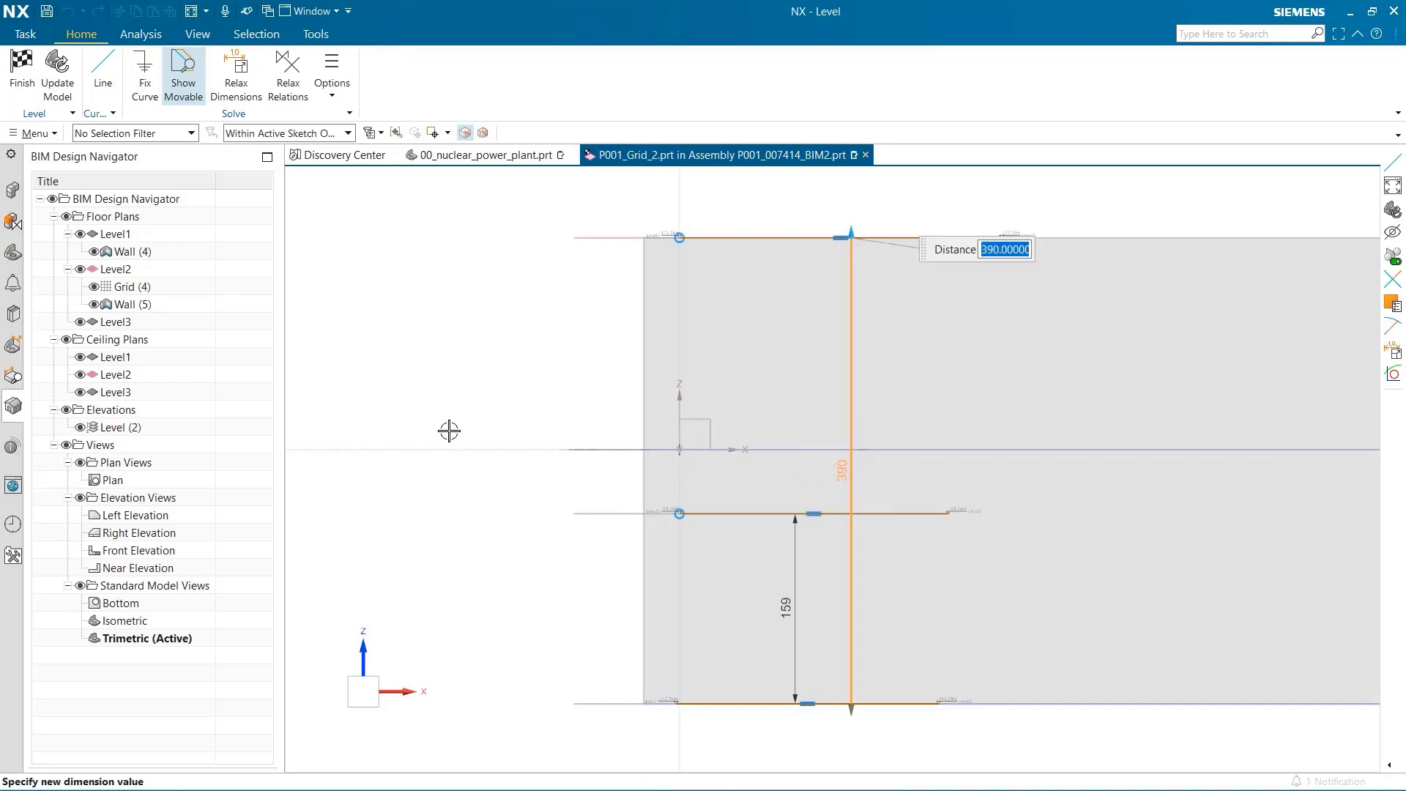
pyautogui.write('450')
pyautogui.press('Return')
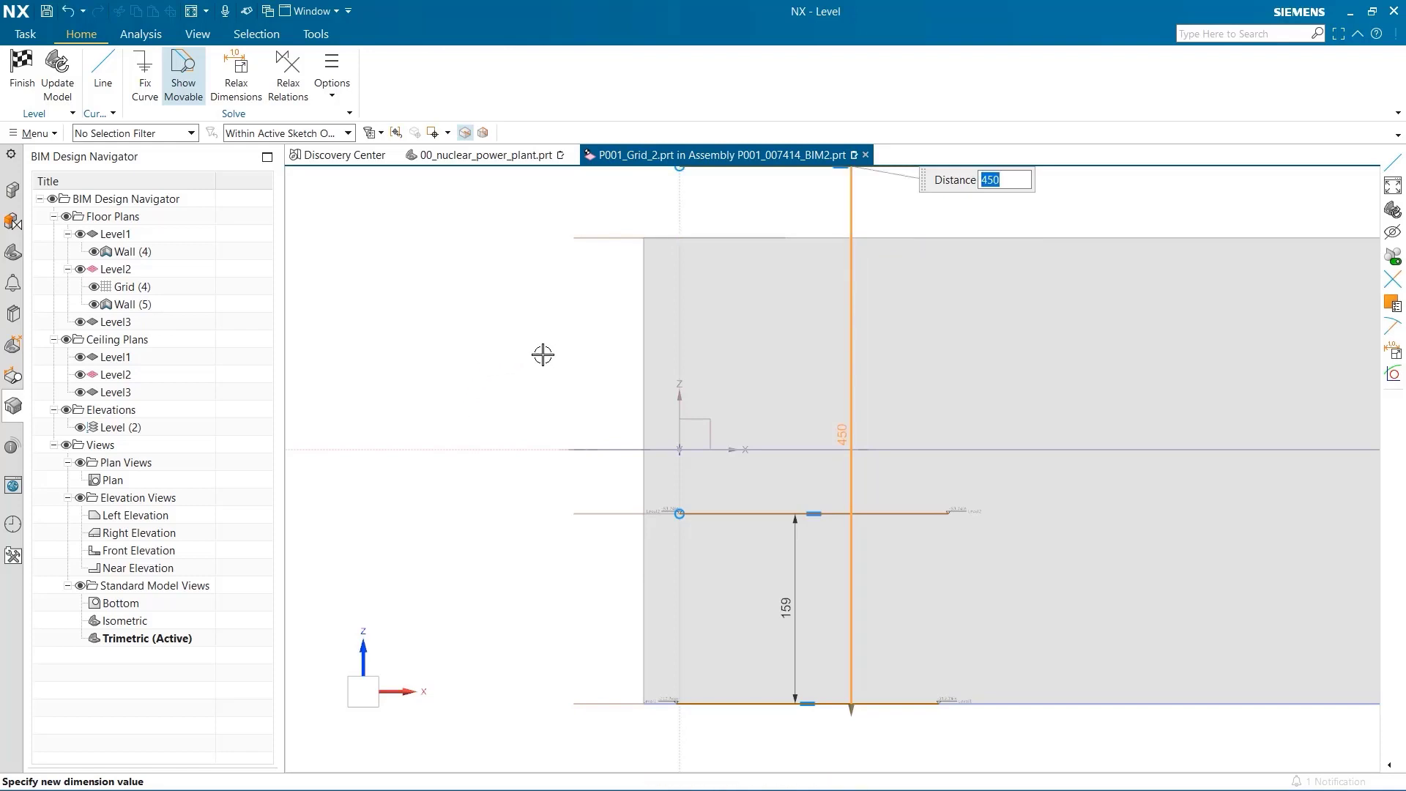
pyautogui.press('Escape')
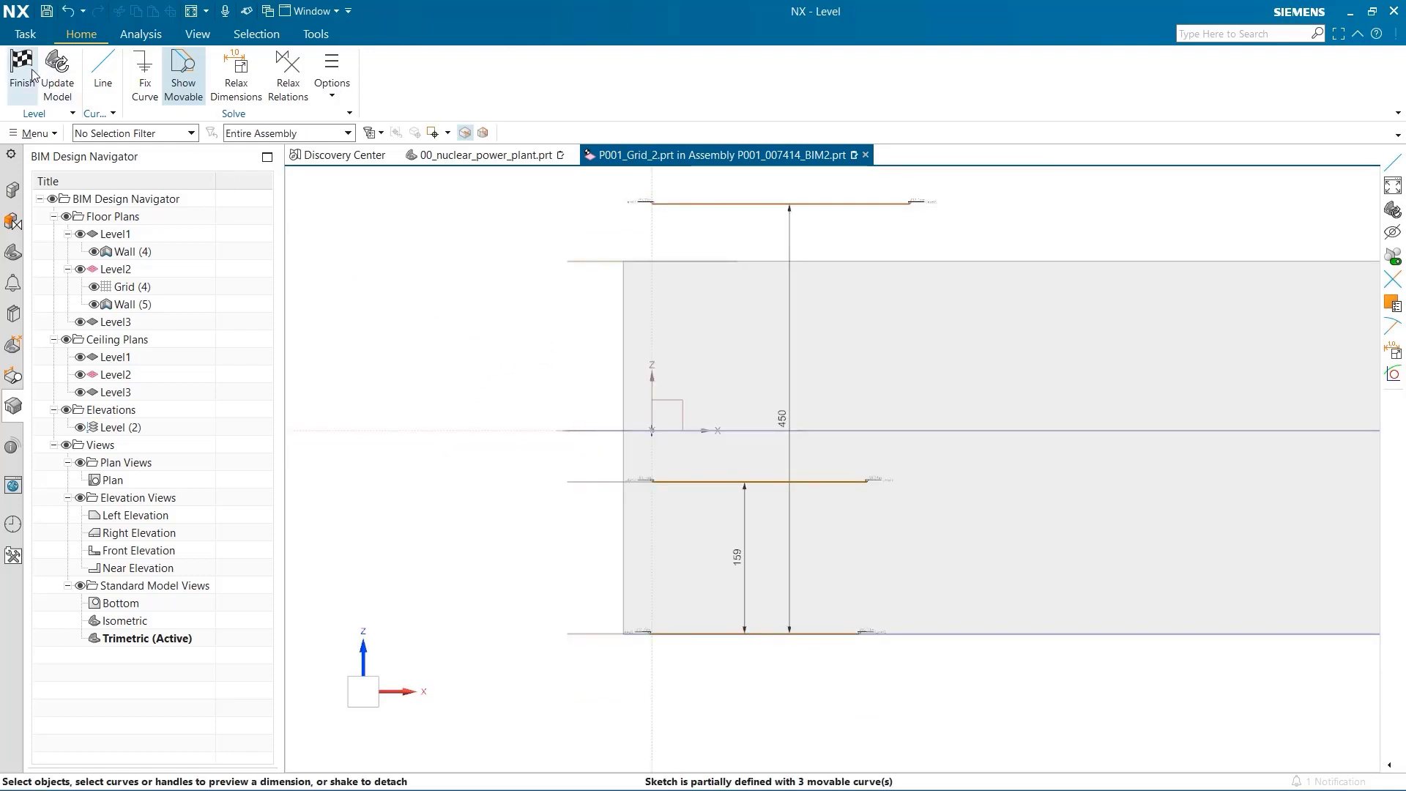
pyautogui.click(29, 72)
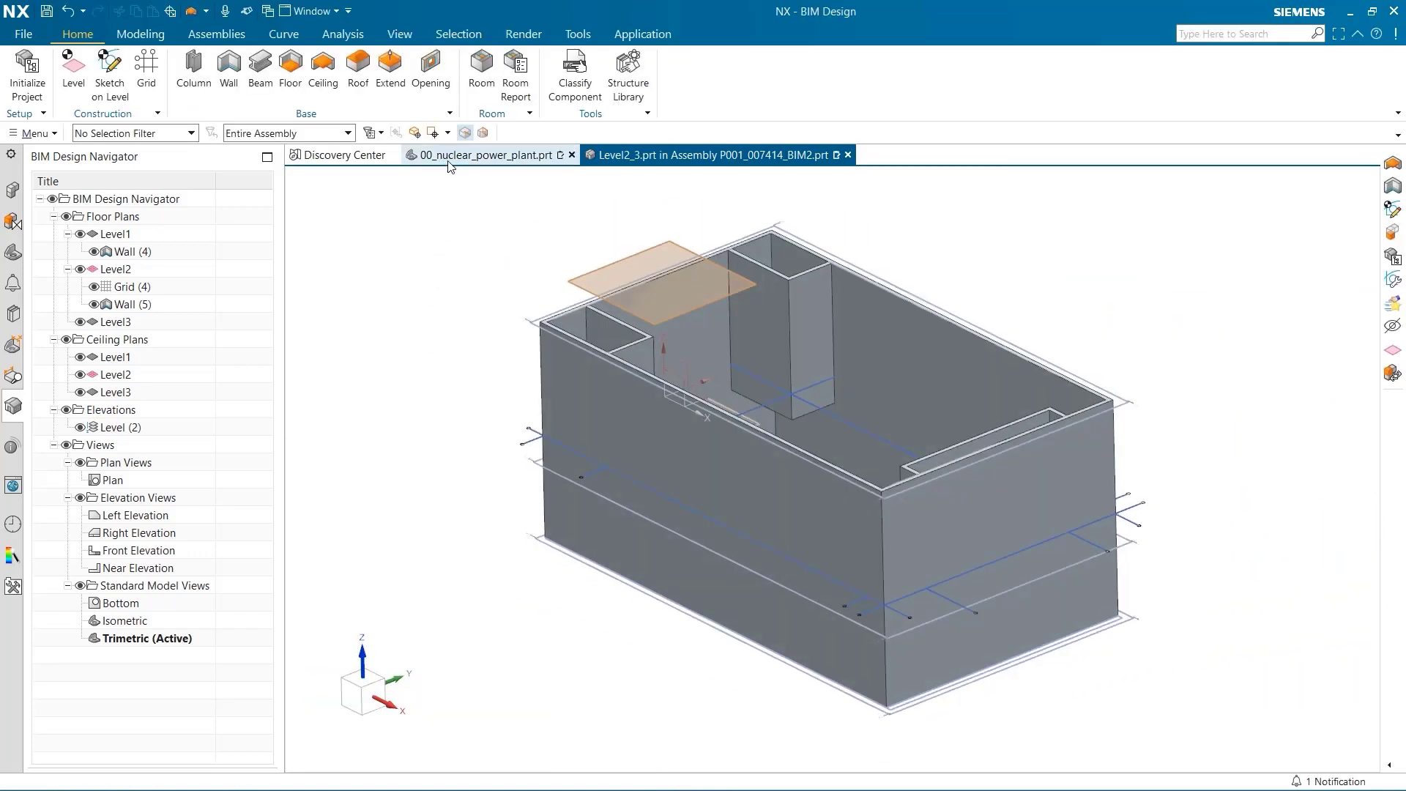
# Return to 00_nuclear_power_plant.prt and zoom in on the taller turbine hall from a low side view.
pyautogui.click(448, 157)
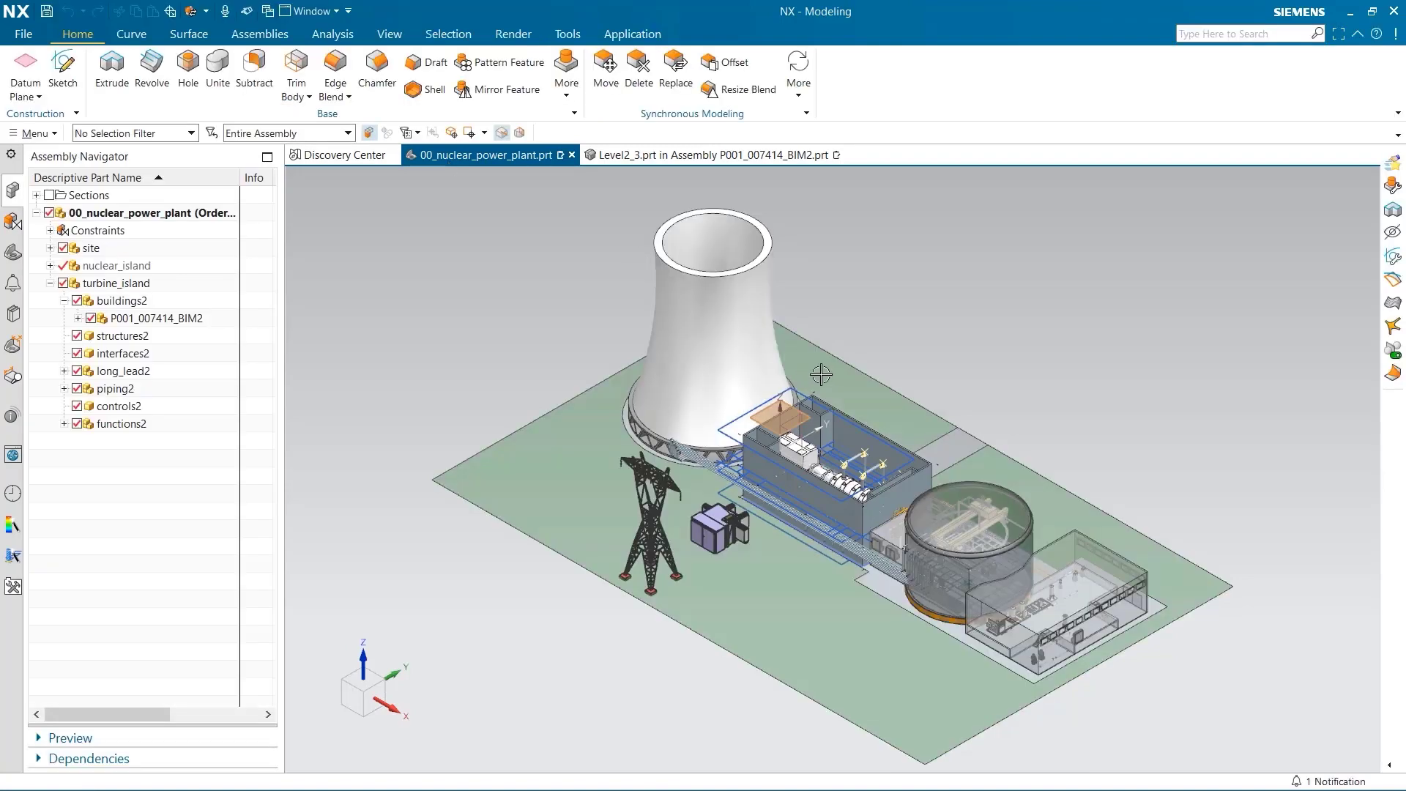
pyautogui.moveTo(828, 372); pyautogui.dragTo(991, 213, button='middle')
pyautogui.scroll(5, 806, 499)
pyautogui.scroll(1, 805, 499)
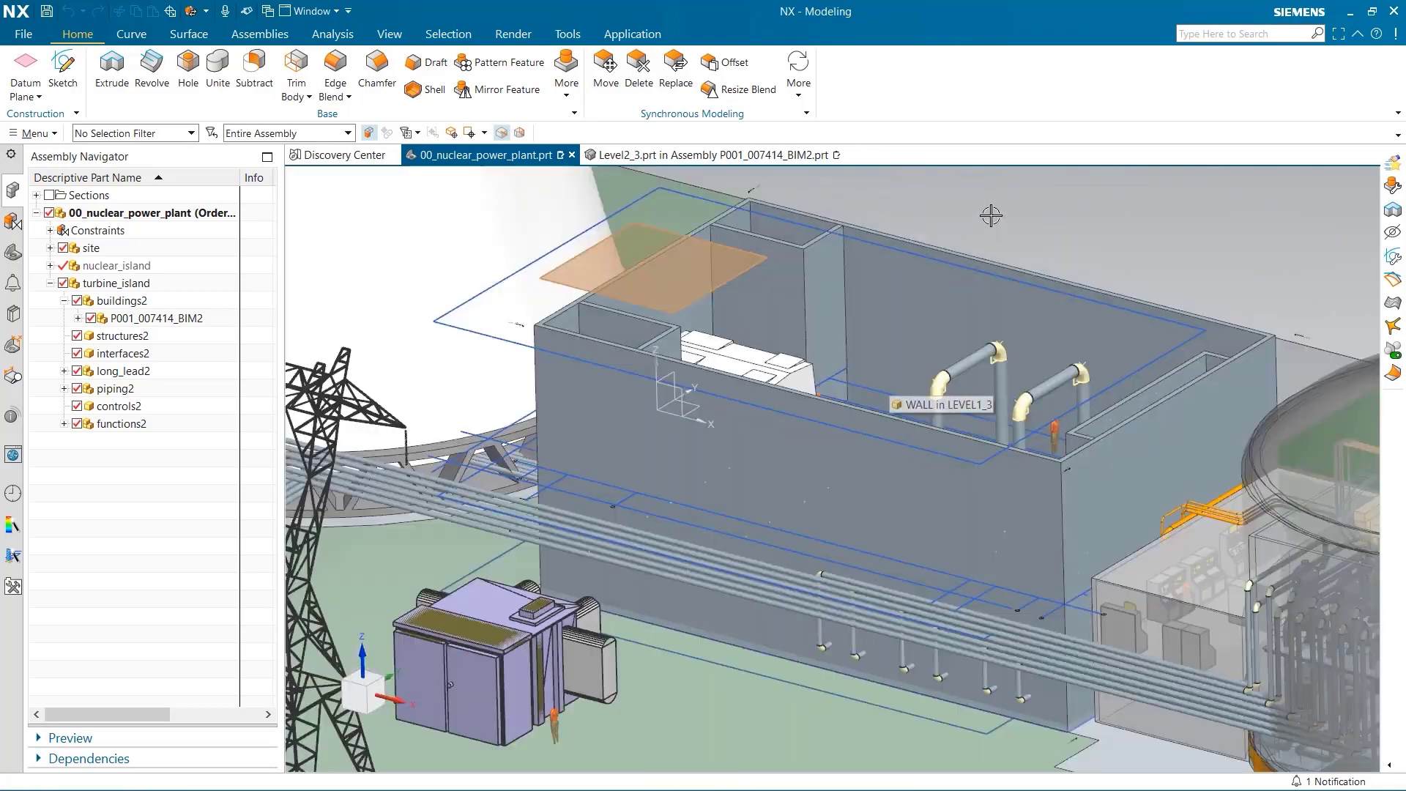
# Cap the building footprint with a flat Level3 roof, then return to 00_nuclear_power_plant.prt.
pyautogui.click(679, 155)
pyautogui.click(361, 80)
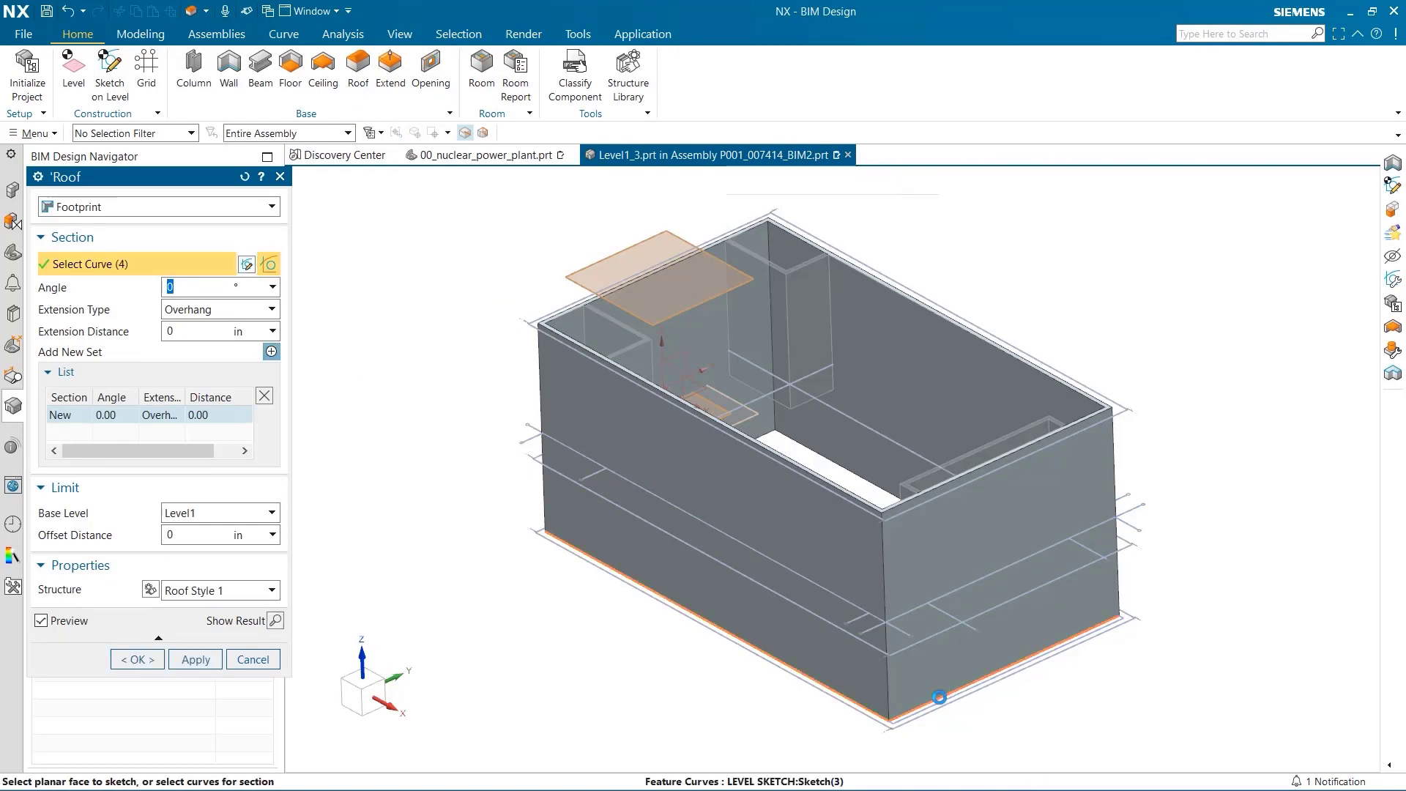
pyautogui.click(940, 697)
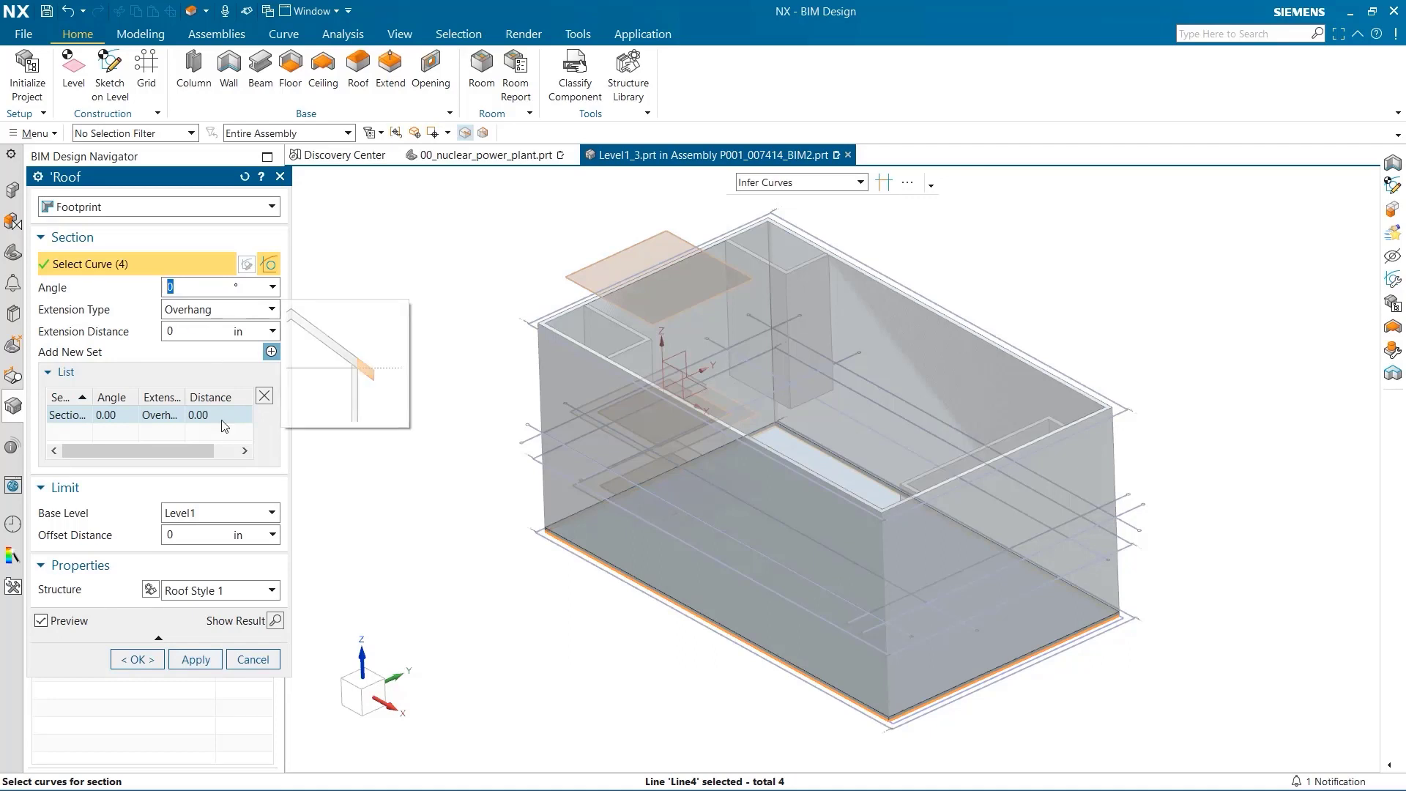
pyautogui.click(220, 513)
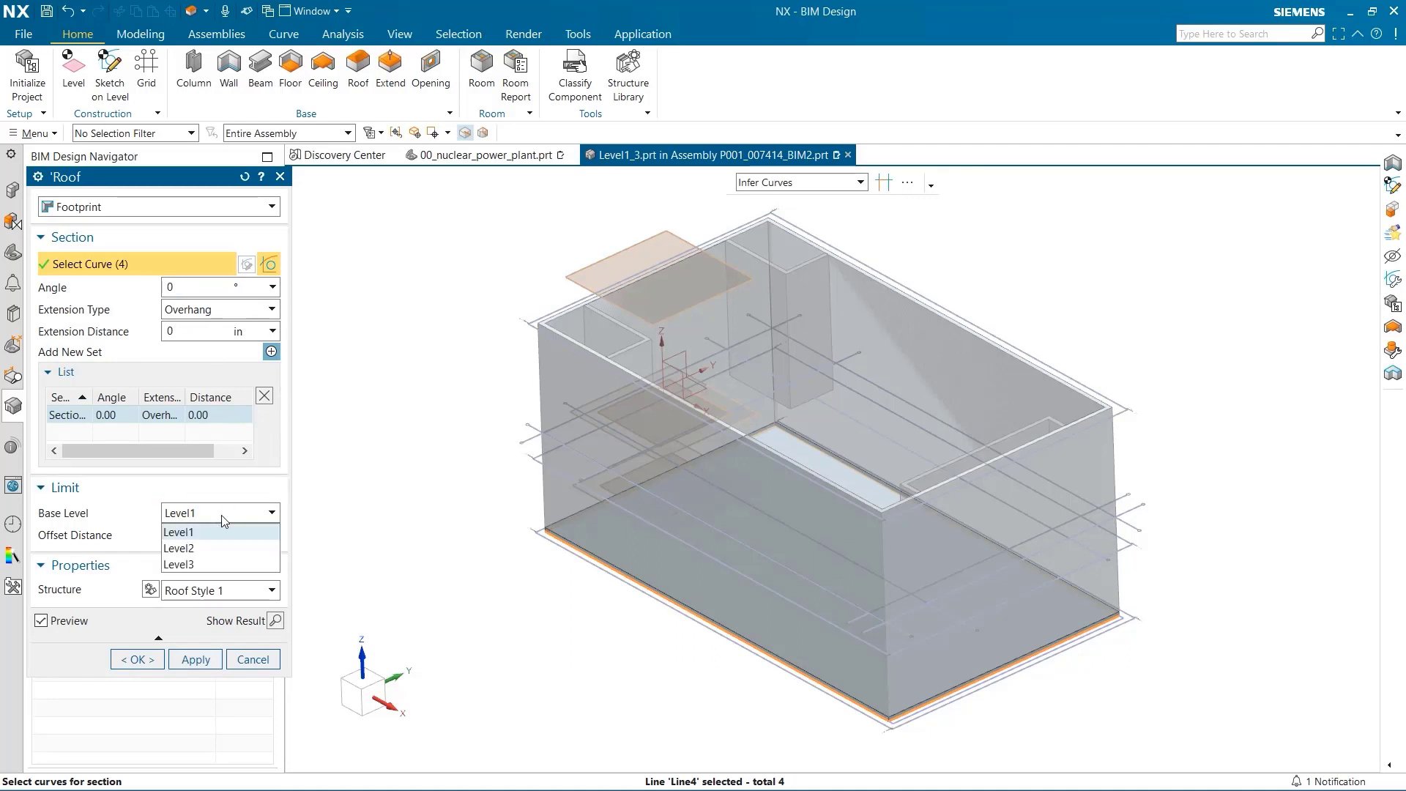
pyautogui.click(214, 560)
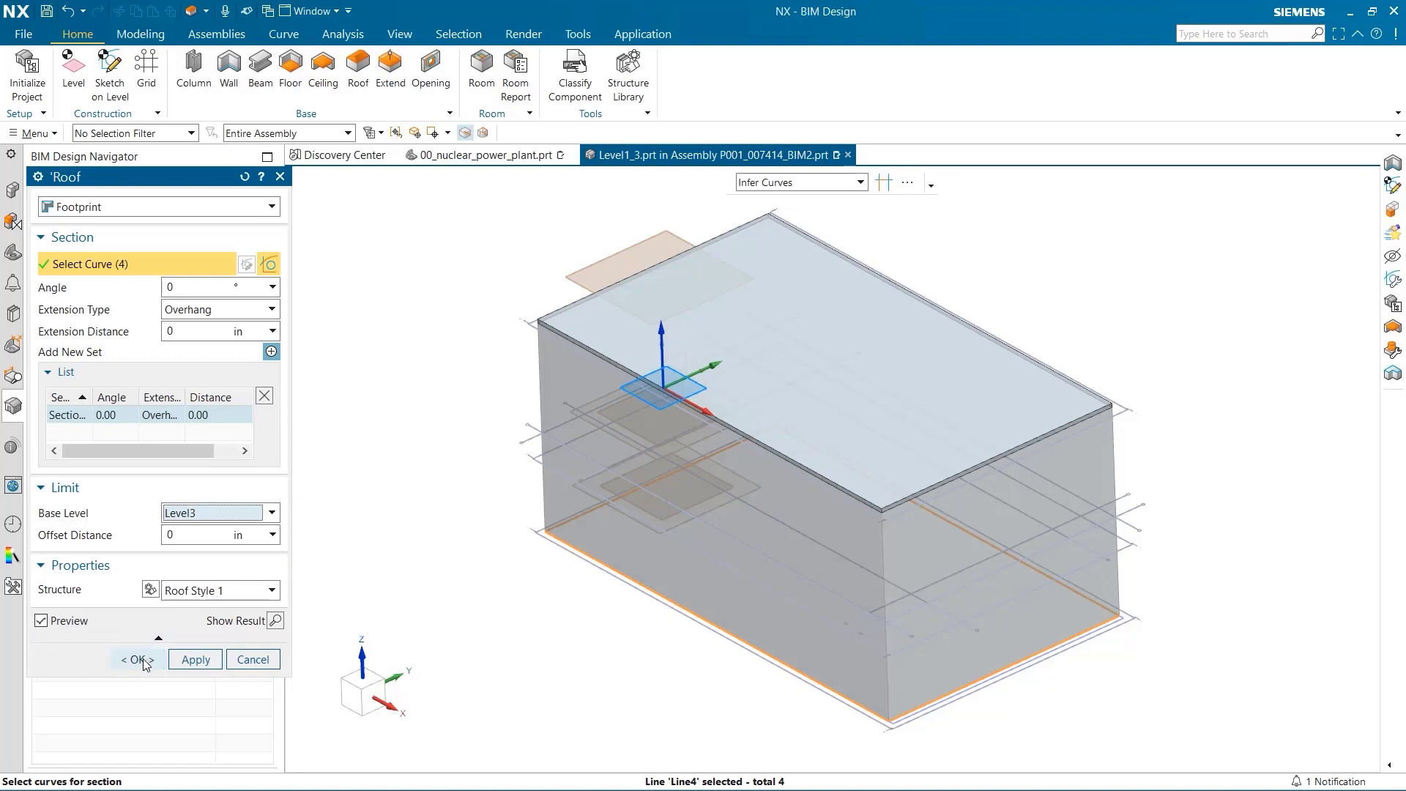
pyautogui.click(138, 659)
pyautogui.click(486, 161)
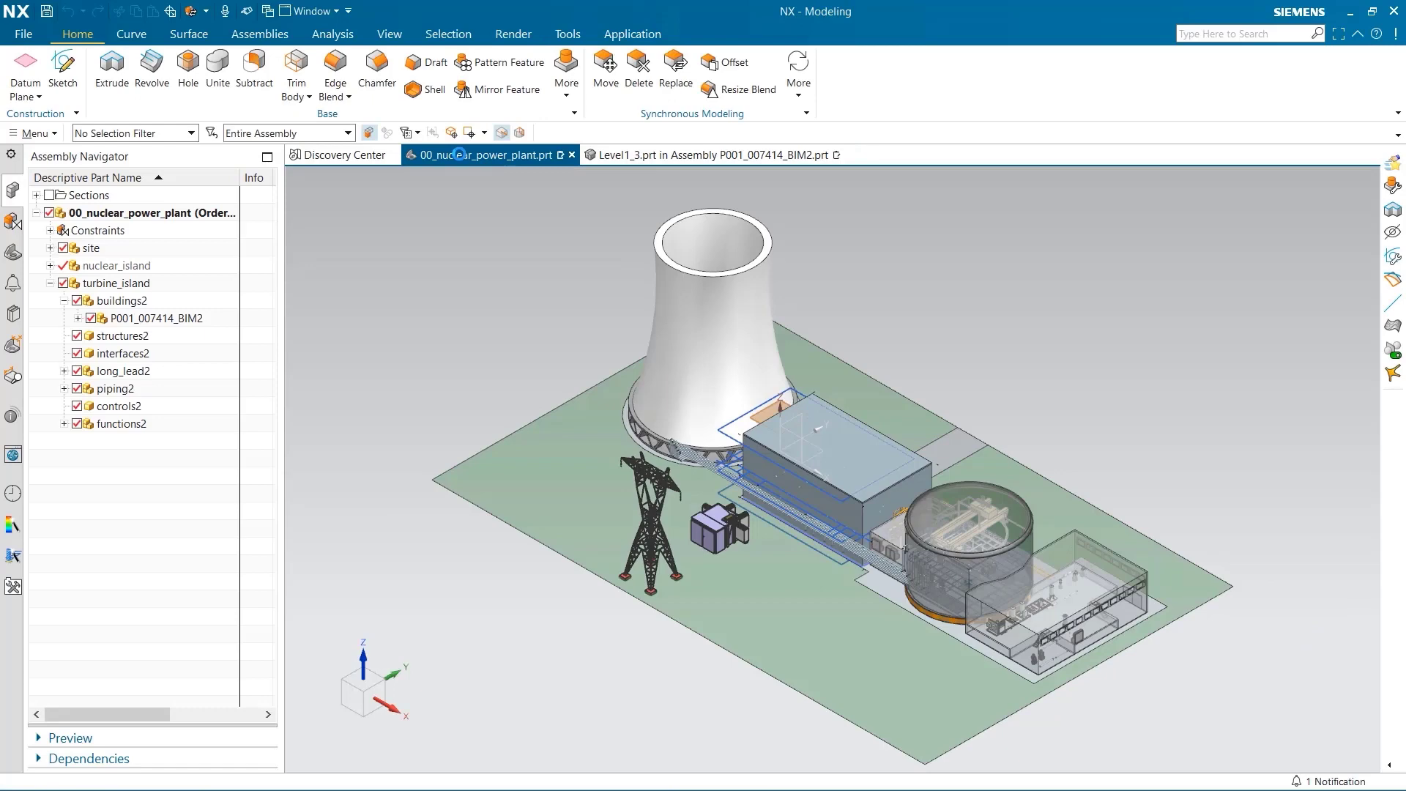
pyautogui.moveTo(409, 332); pyautogui.dragTo(589, 363, button='middle')
pyautogui.scroll(1, 835, 407)
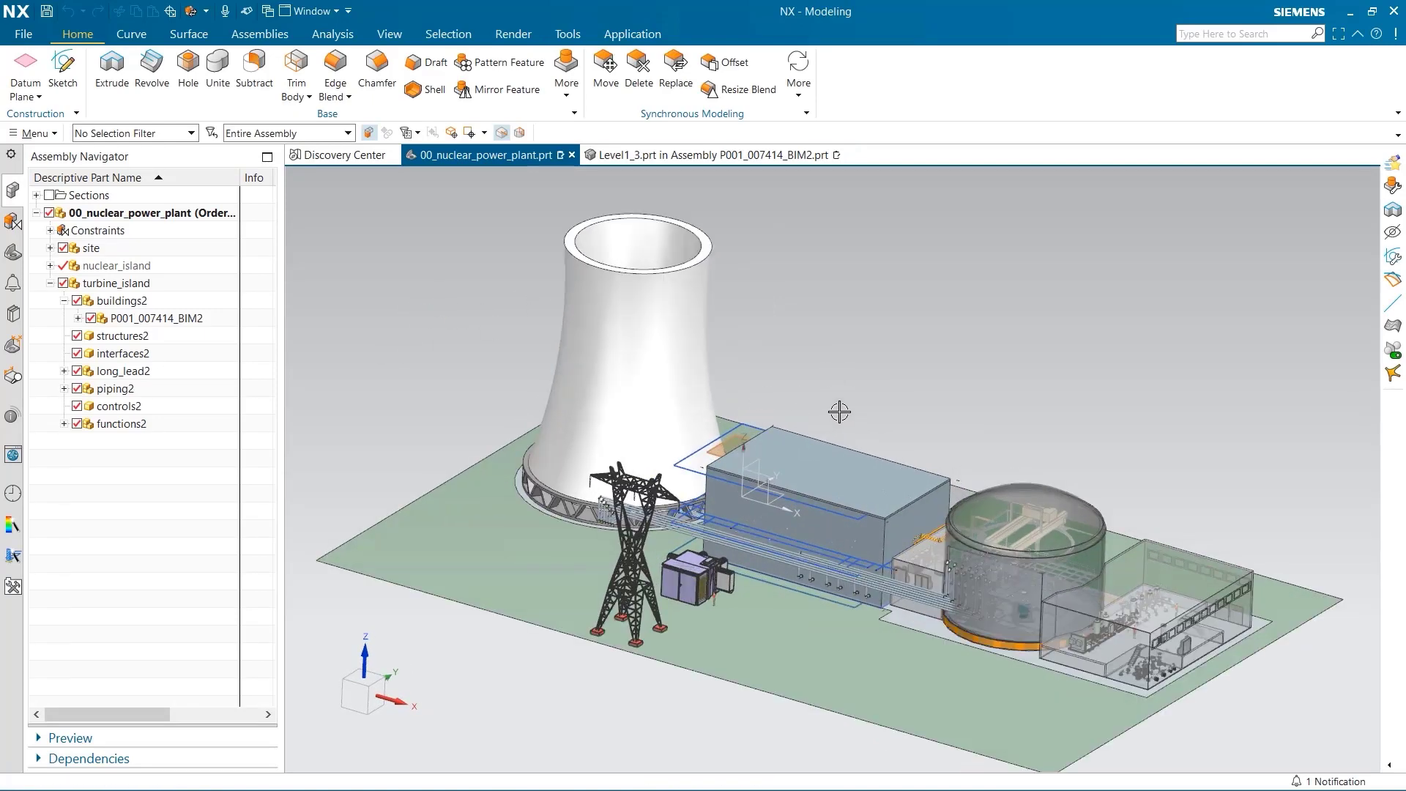
pyautogui.moveTo(863, 408); pyautogui.dragTo(859, 383, button='middle')
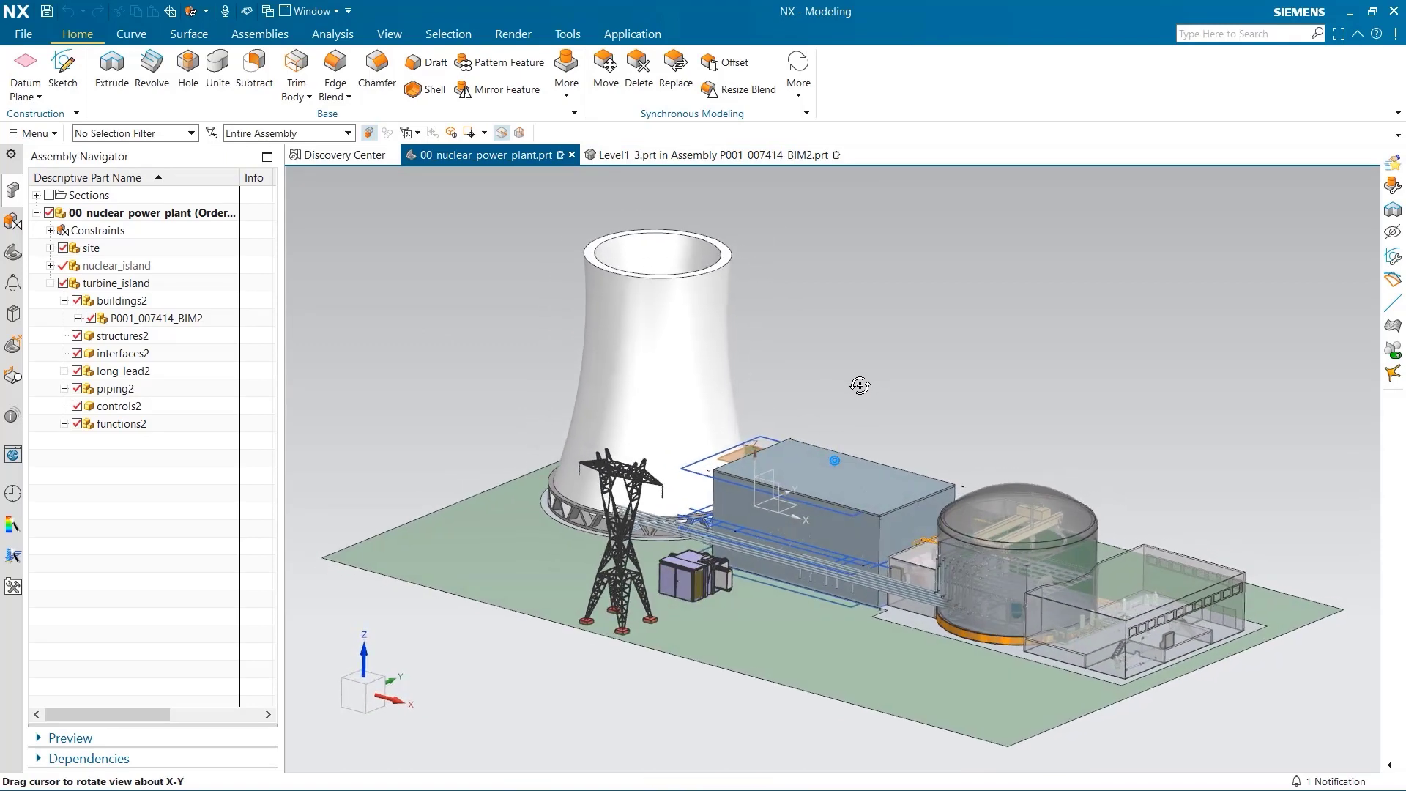